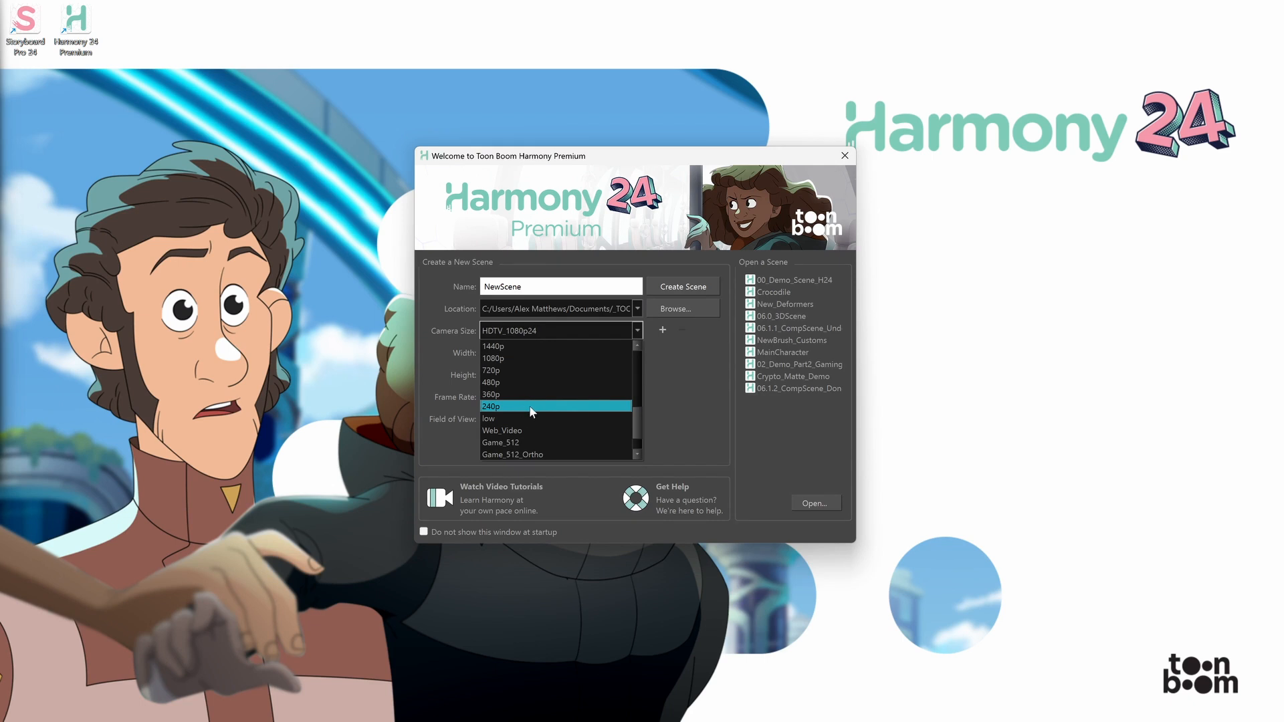
left_click_drag(635, 421, 634, 367)
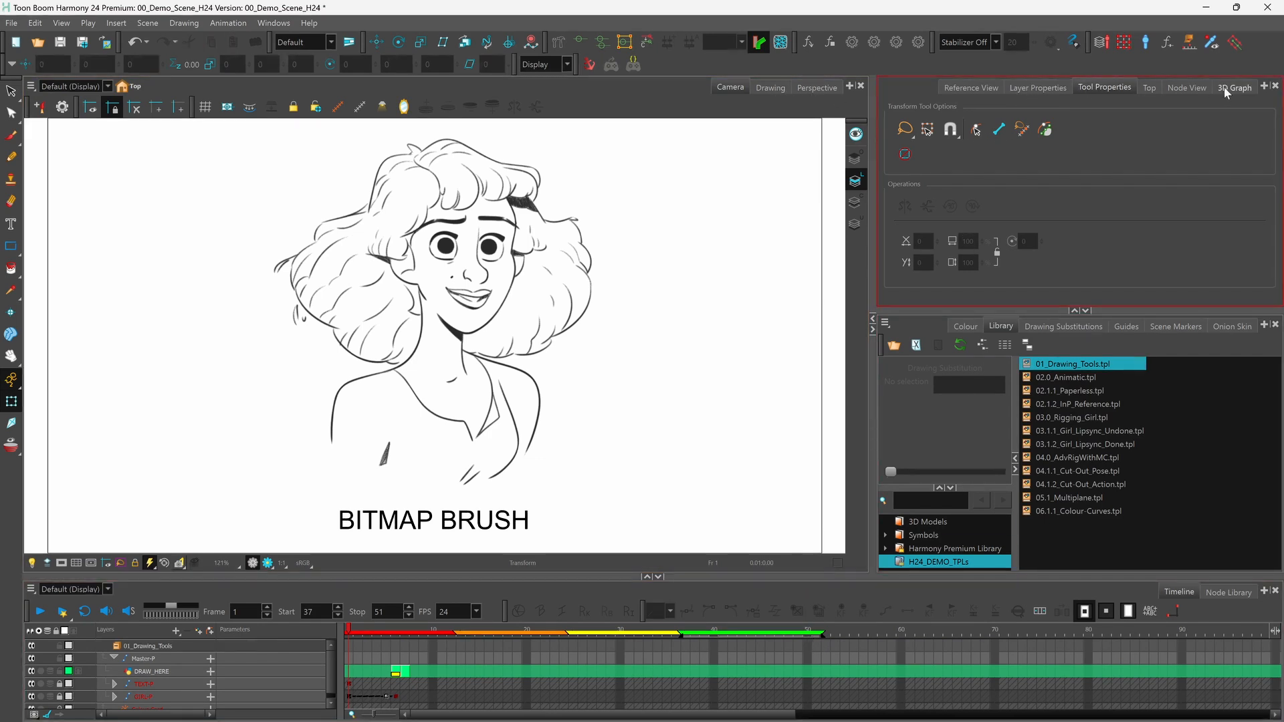
Step: Close the 3D Graph view and bring the Reference View forward in the same group of views
left_click(1265, 87)
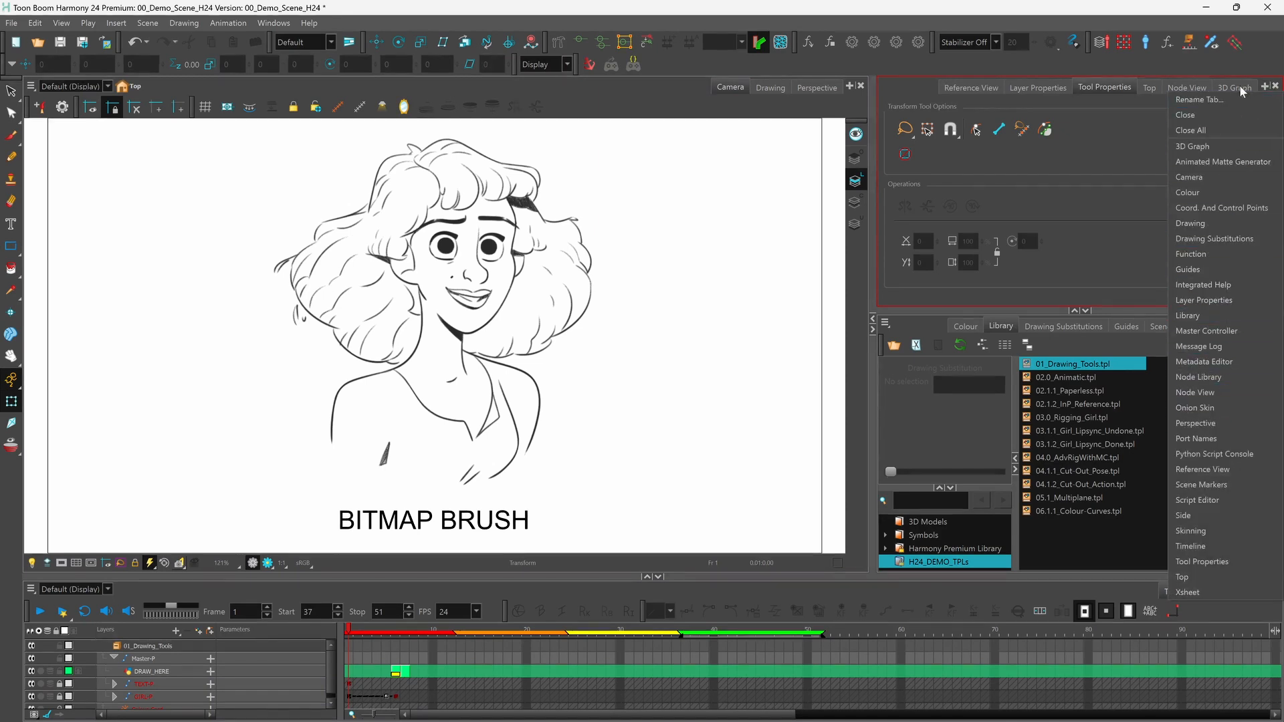
left_click(1240, 90)
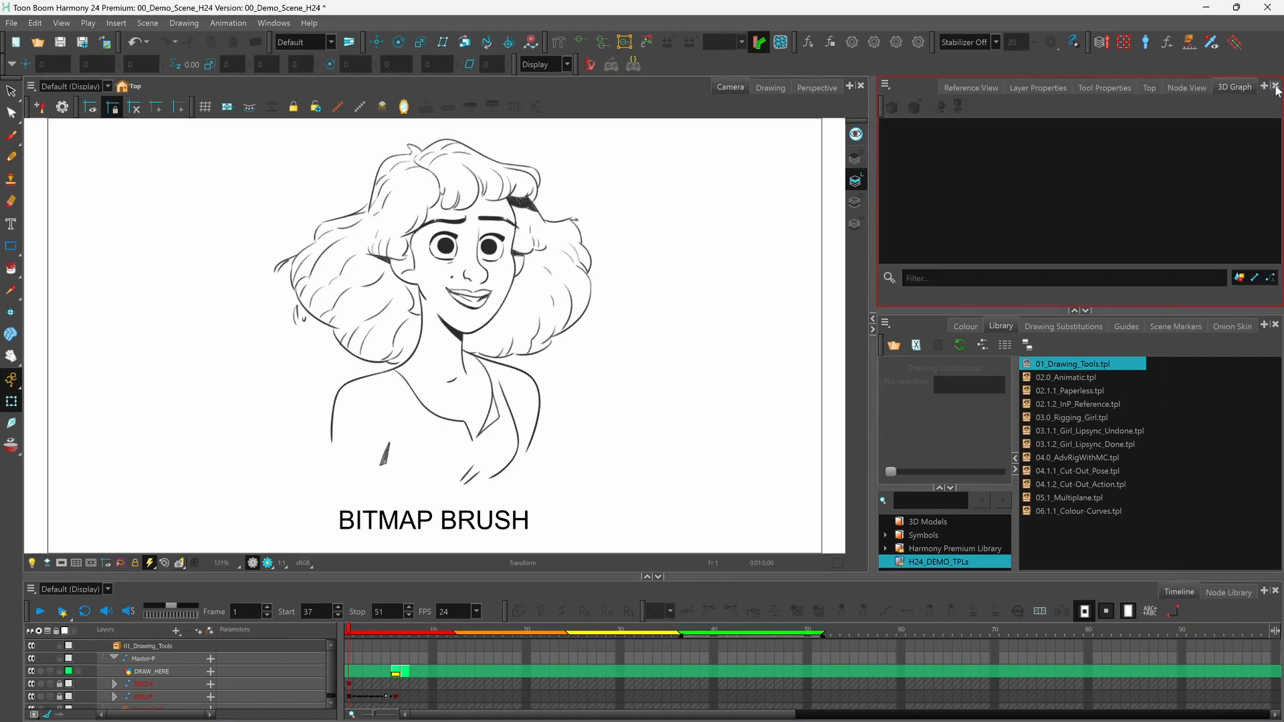
left_click(1275, 87)
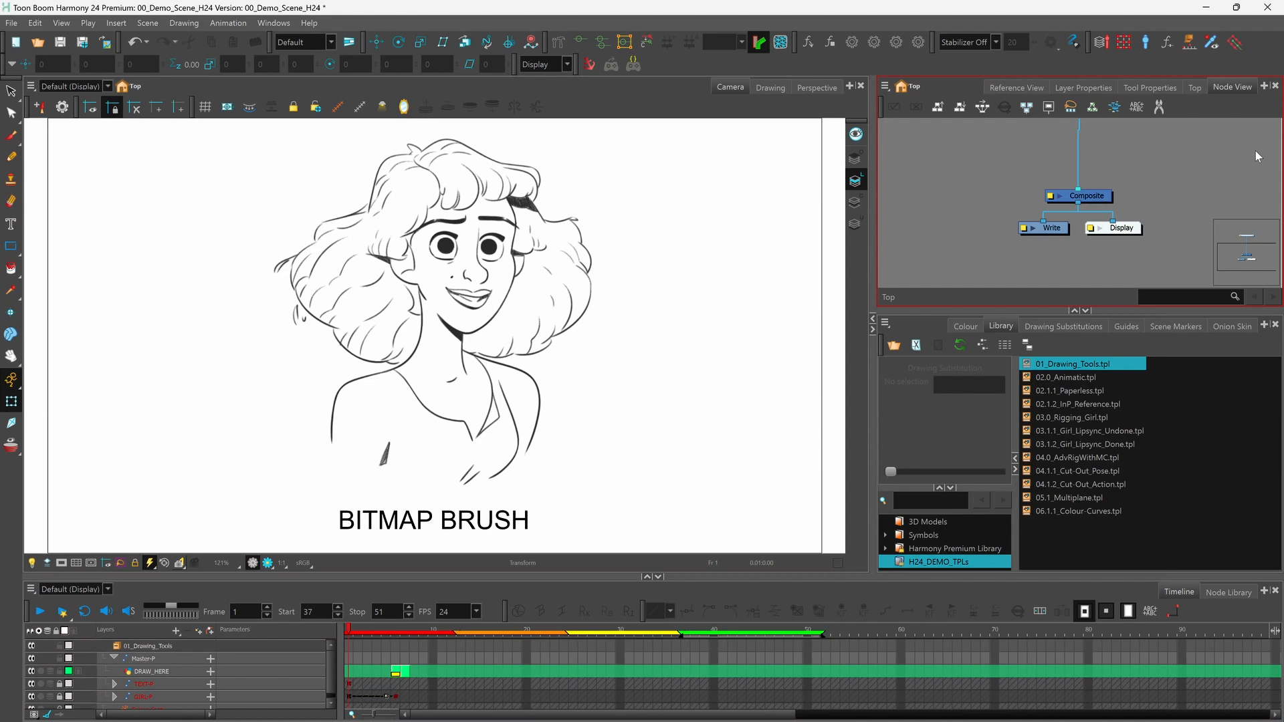
left_click(1025, 87)
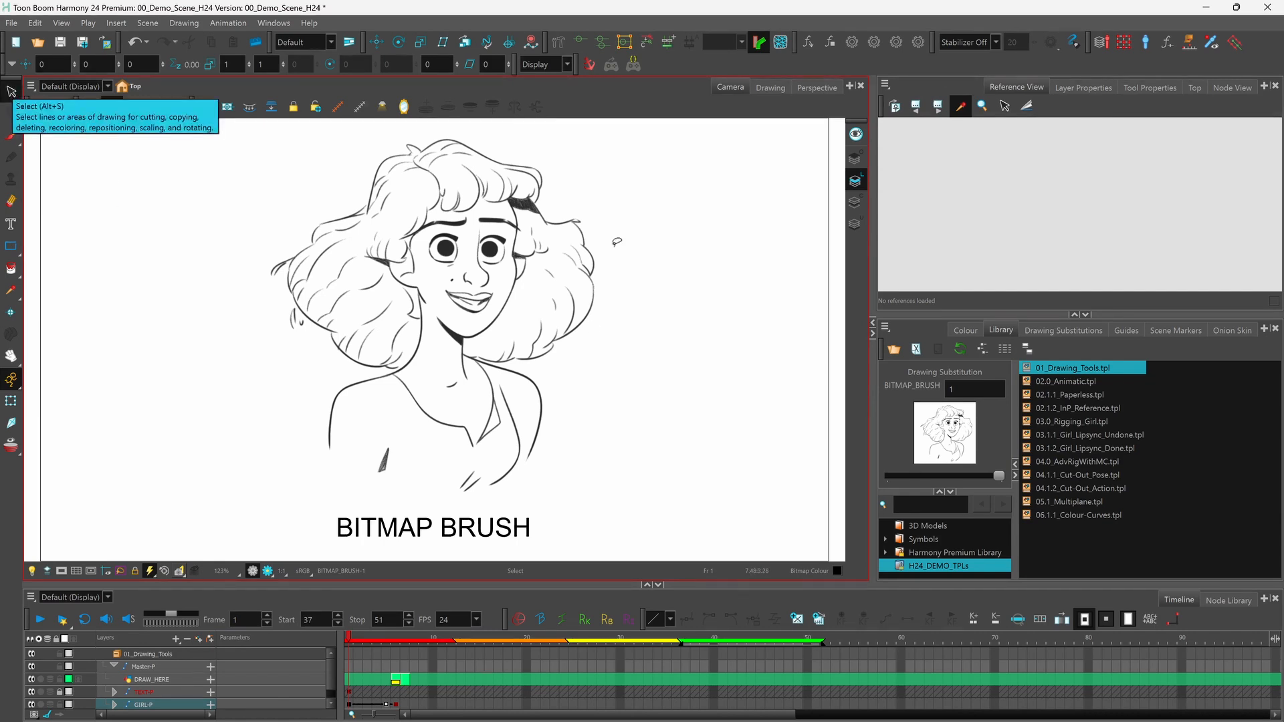
Step: Try squashing and rotating the selected bitmap drawing of the girl, undo both changes and deselect it
left_click_drag(322, 438, 518, 472)
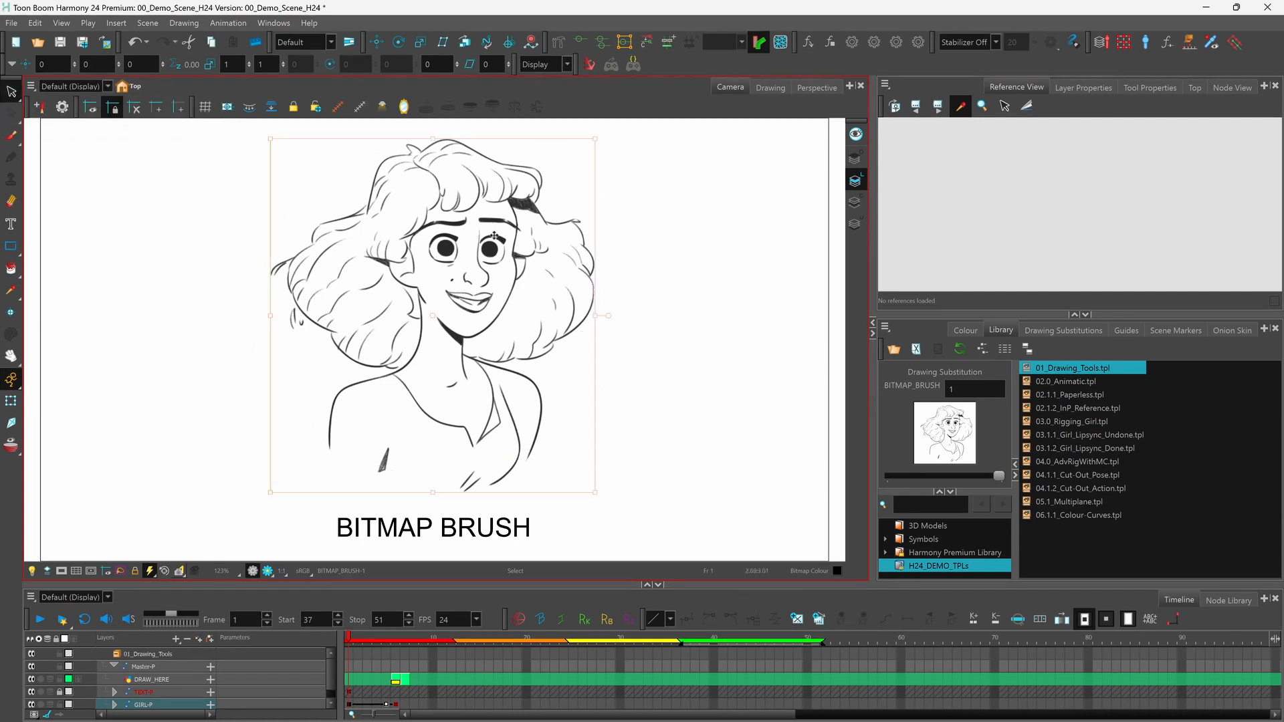
mouse_move(432, 138)
left_mouse_down()
mouse_move(432, 234)
mouse_move(433, 137)
mouse_move(468, 139)
mouse_move(421, 157)
left_mouse_up()
mouse_move(612, 319)
left_mouse_down()
mouse_move(599, 246)
mouse_move(599, 353)
mouse_move(608, 289)
mouse_move(610, 309)
left_mouse_up()
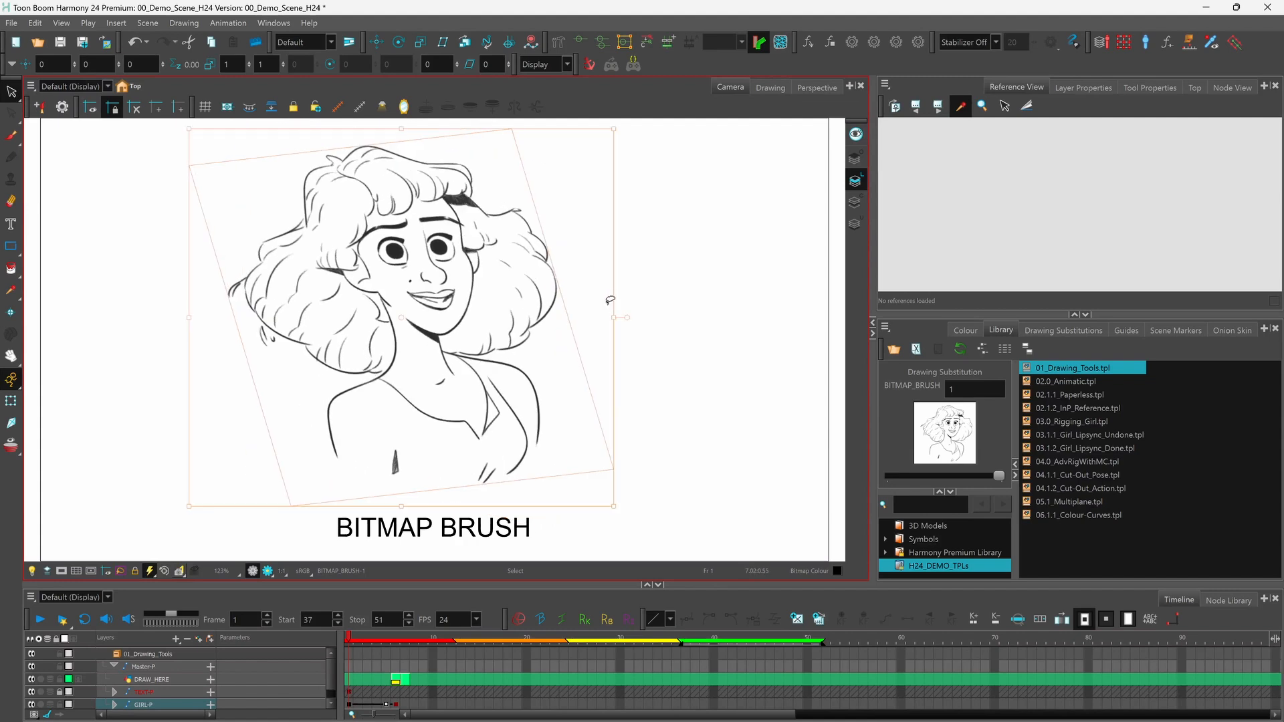
key("ctrl+z")
key("ctrl+z")
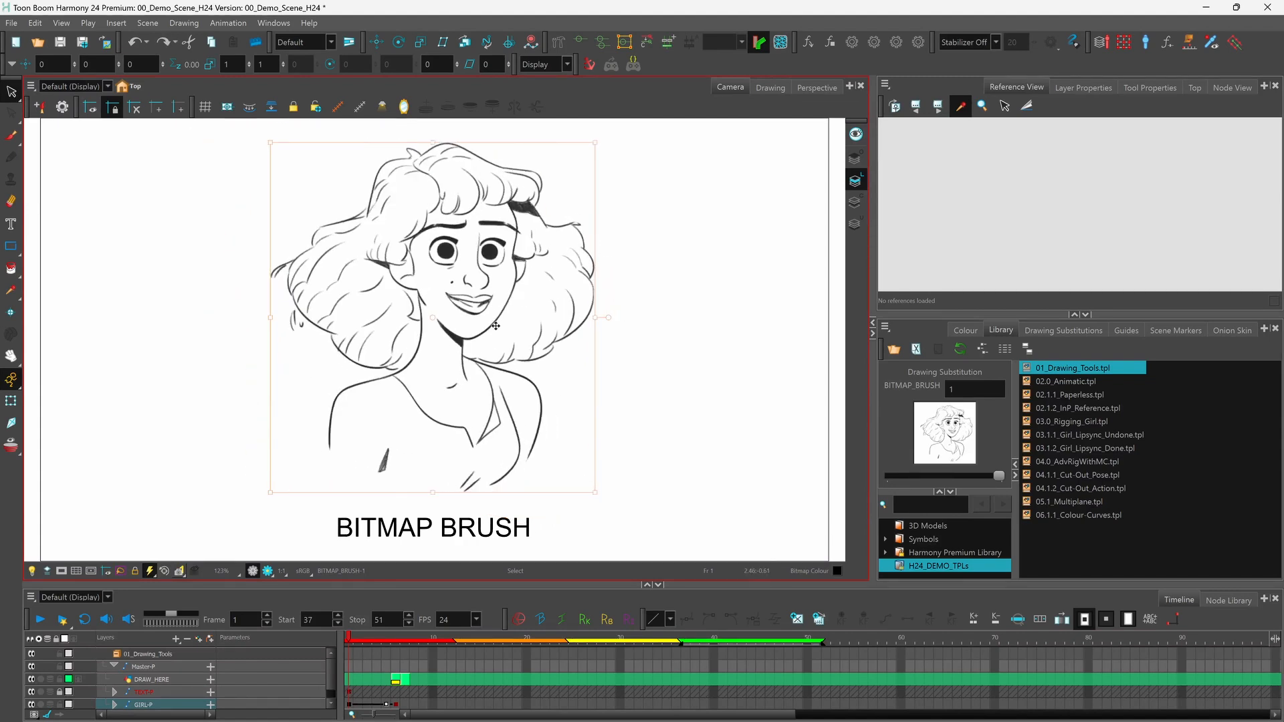
left_click(611, 429)
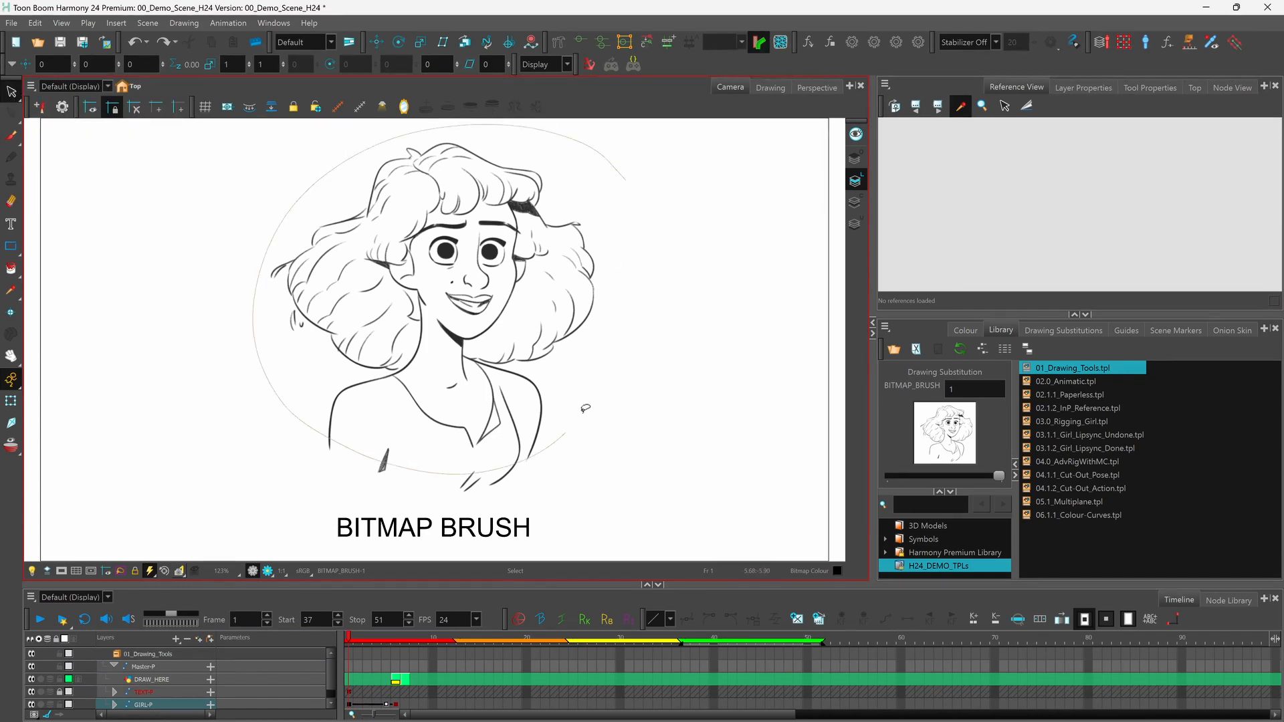
Step: Lasso the whole bitmap girl again, try squashing it and tilting it further, and undo the transformations
left_click_drag(586, 408, 569, 467)
mouse_move(433, 138)
left_mouse_down()
mouse_move(424, 252)
mouse_move(433, 164)
mouse_move(455, 163)
mouse_move(425, 163)
left_mouse_up()
left_click_drag(608, 327, 597, 250)
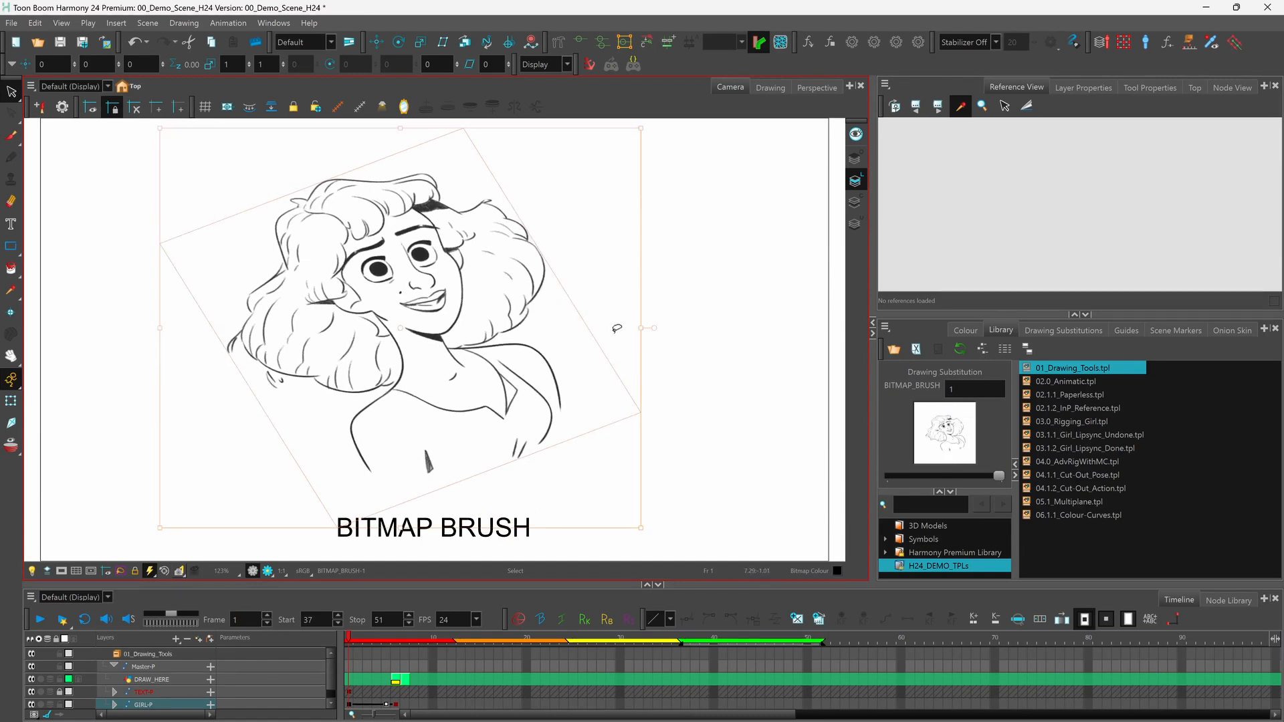
key("ctrl+z")
key("ctrl+z")
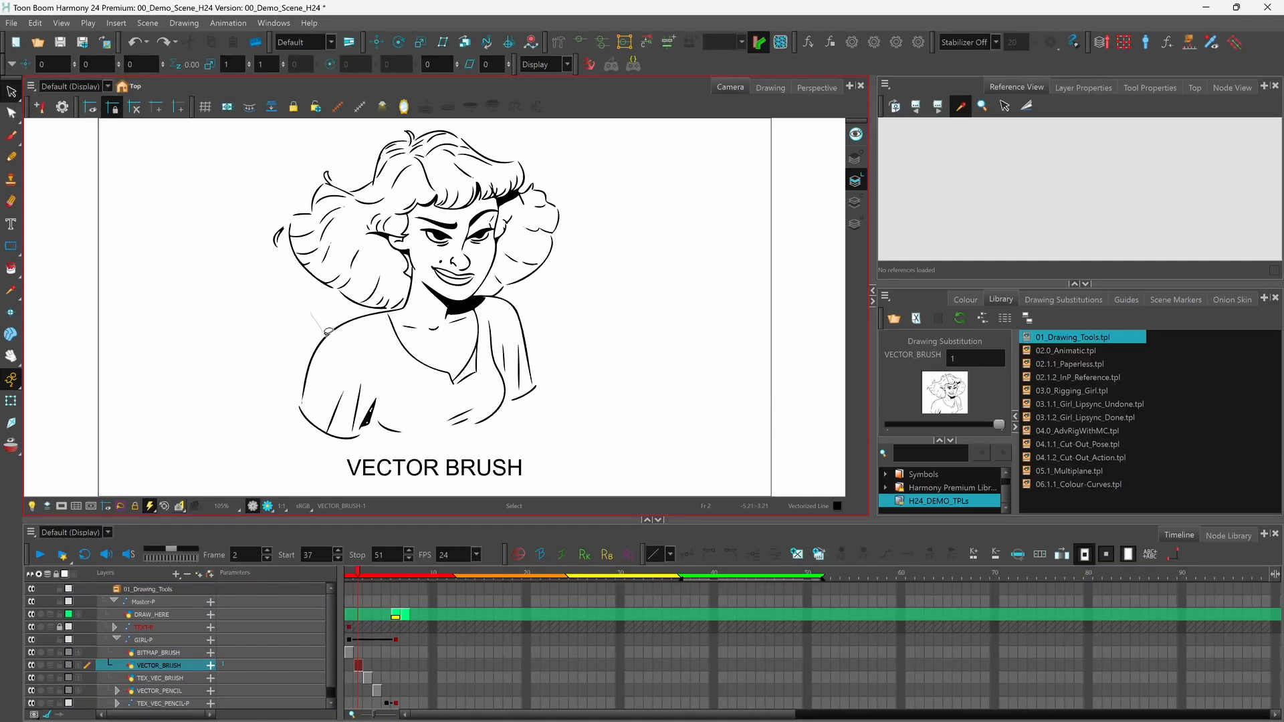
Step: Try reshaping one edge of the shoulder line in the vector brush drawing with the Contour Editor
left_click(518, 318)
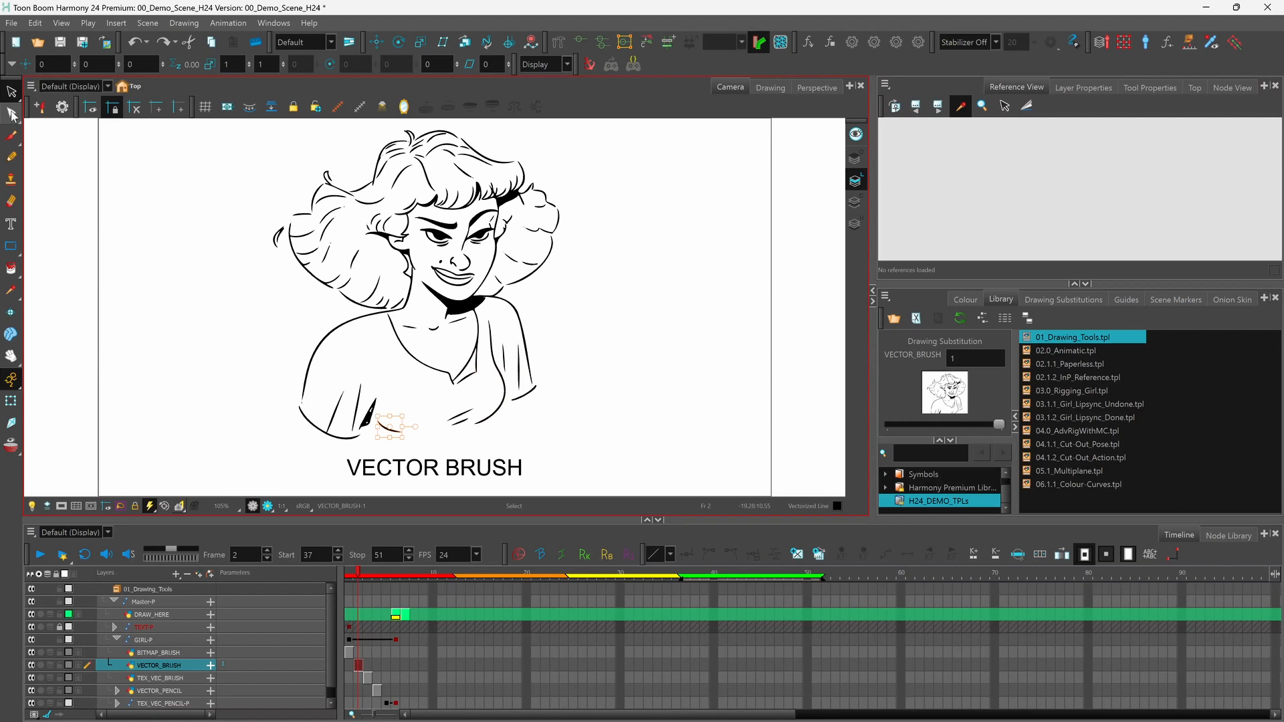
key("2")
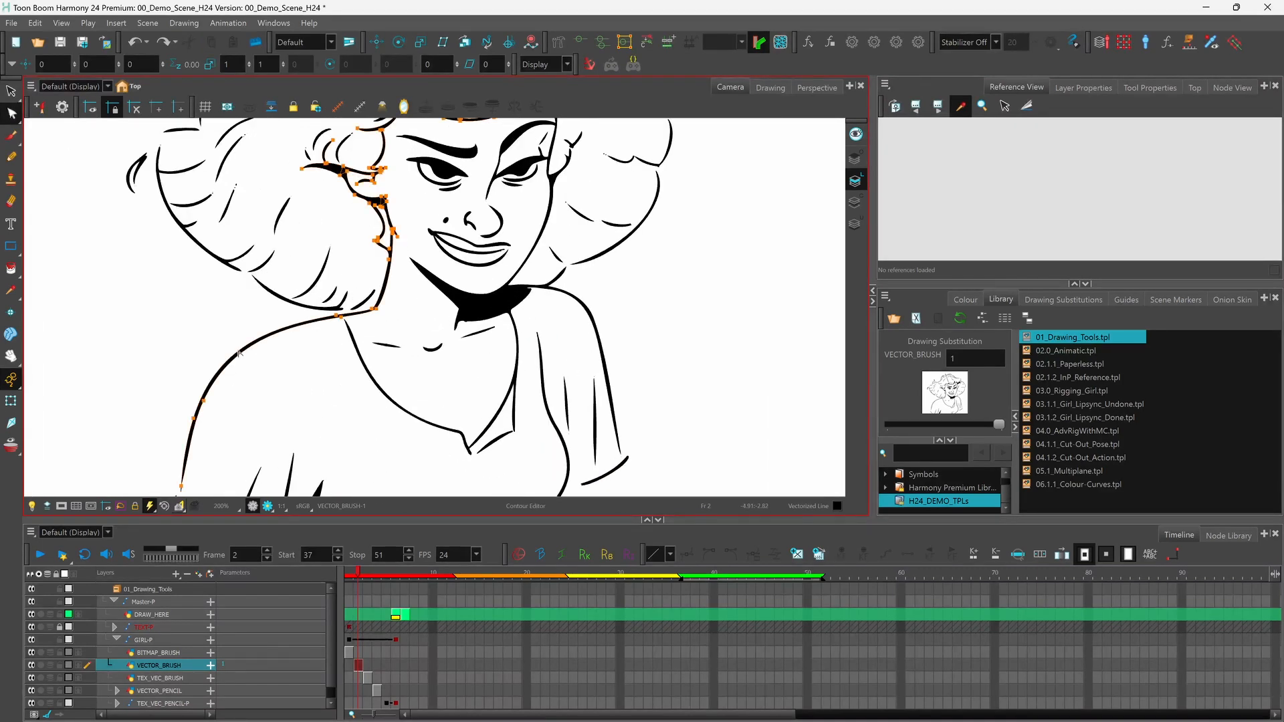
mouse_move(234, 353)
left_mouse_down()
mouse_move(211, 401)
mouse_move(225, 410)
left_mouse_up()
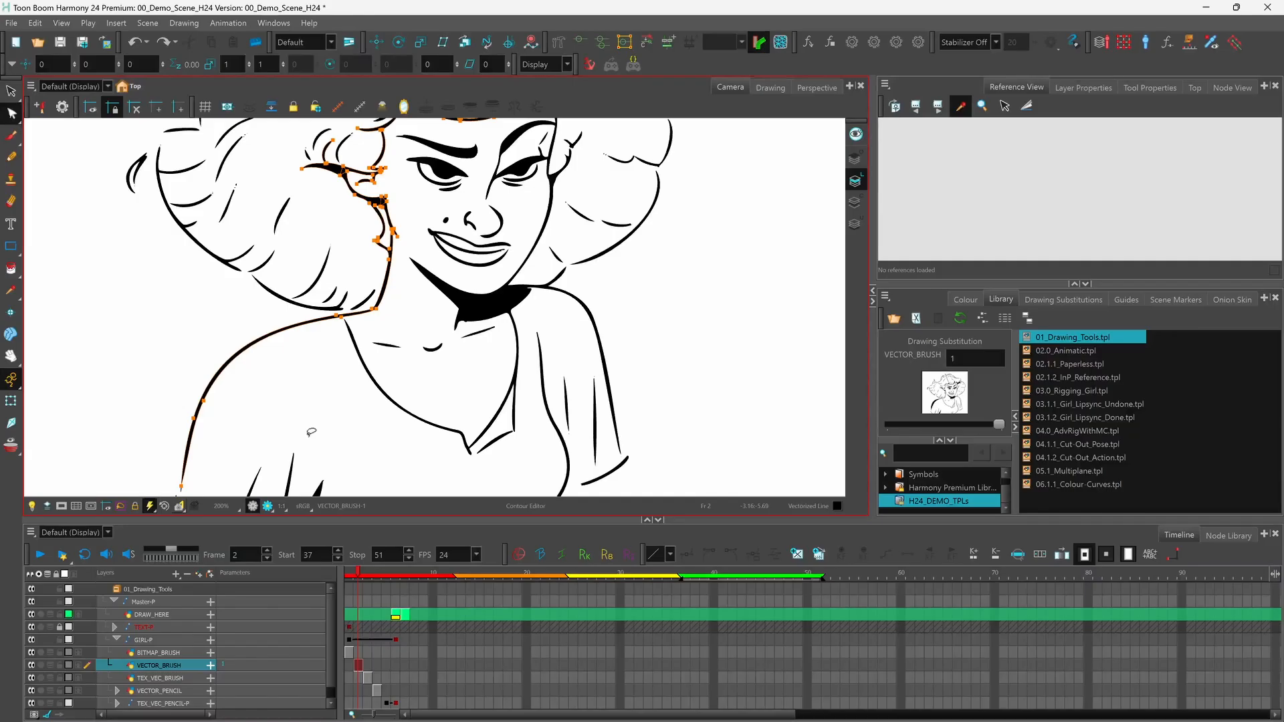
Step: Adjust the curve of the shoulder stroke in the vector brush drawing with the Centerline Editor
left_click(12, 116)
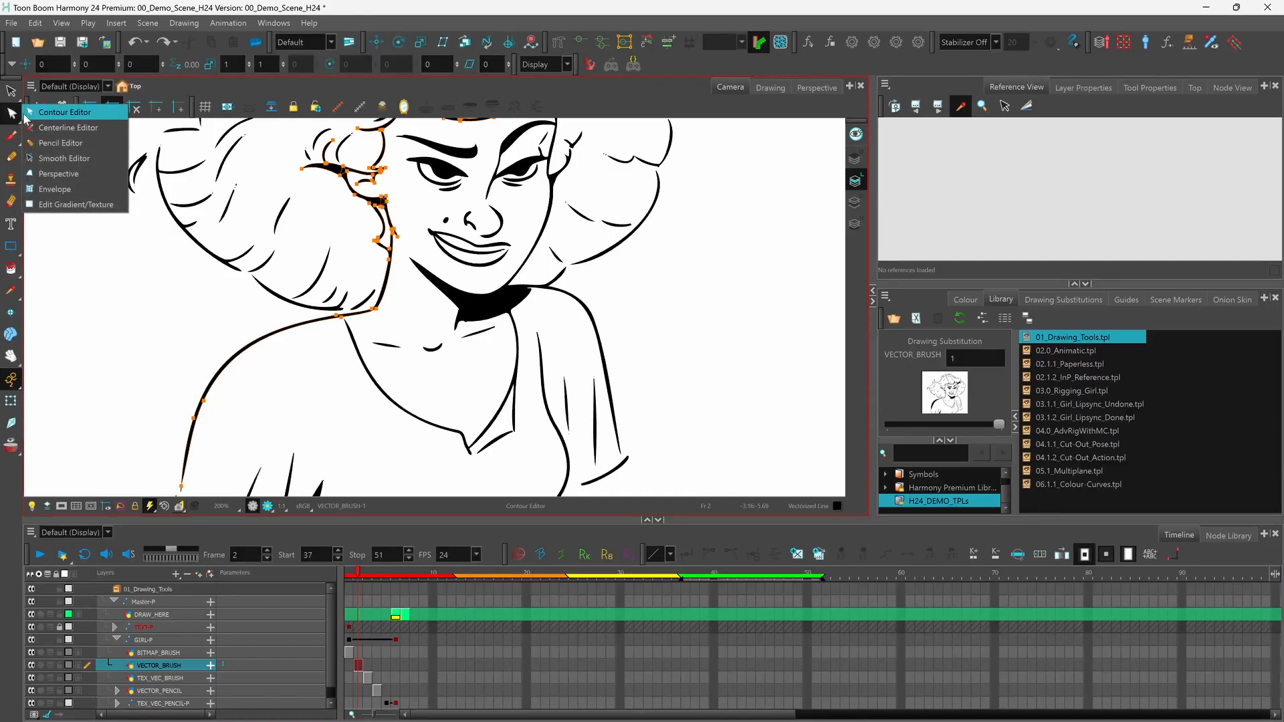
left_click(92, 131)
left_click(282, 330)
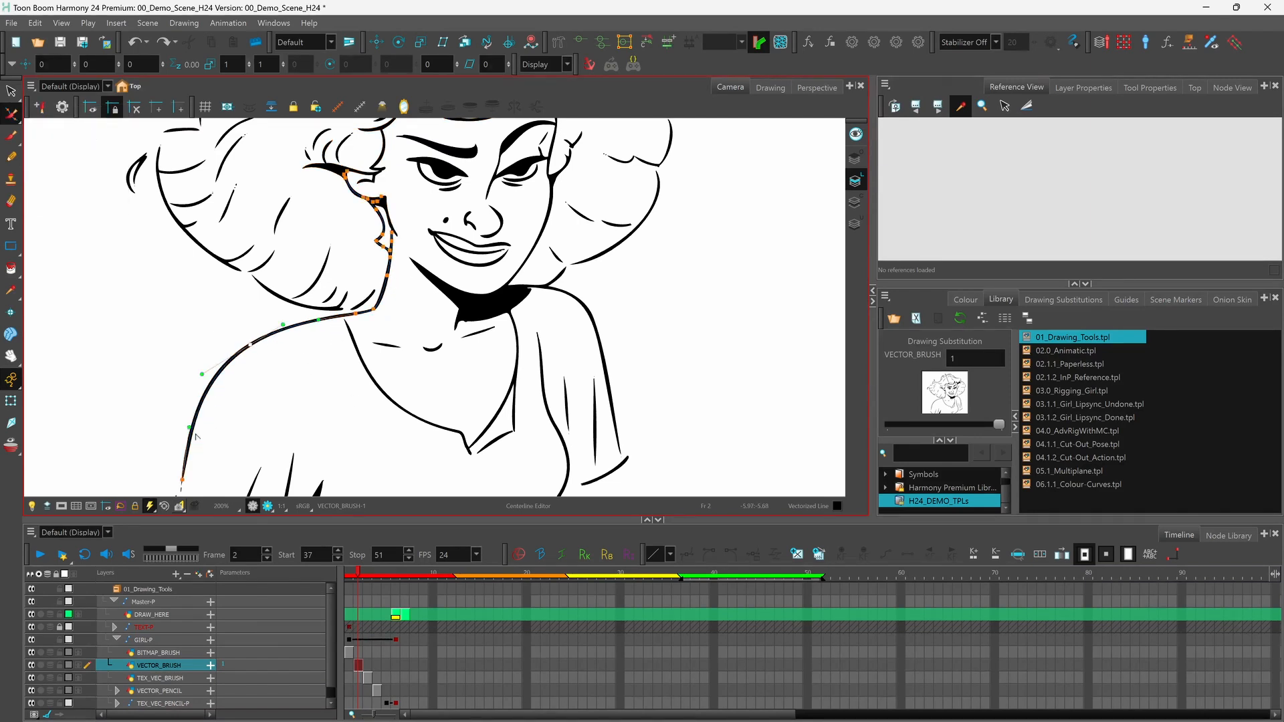
left_click_drag(212, 432, 212, 430)
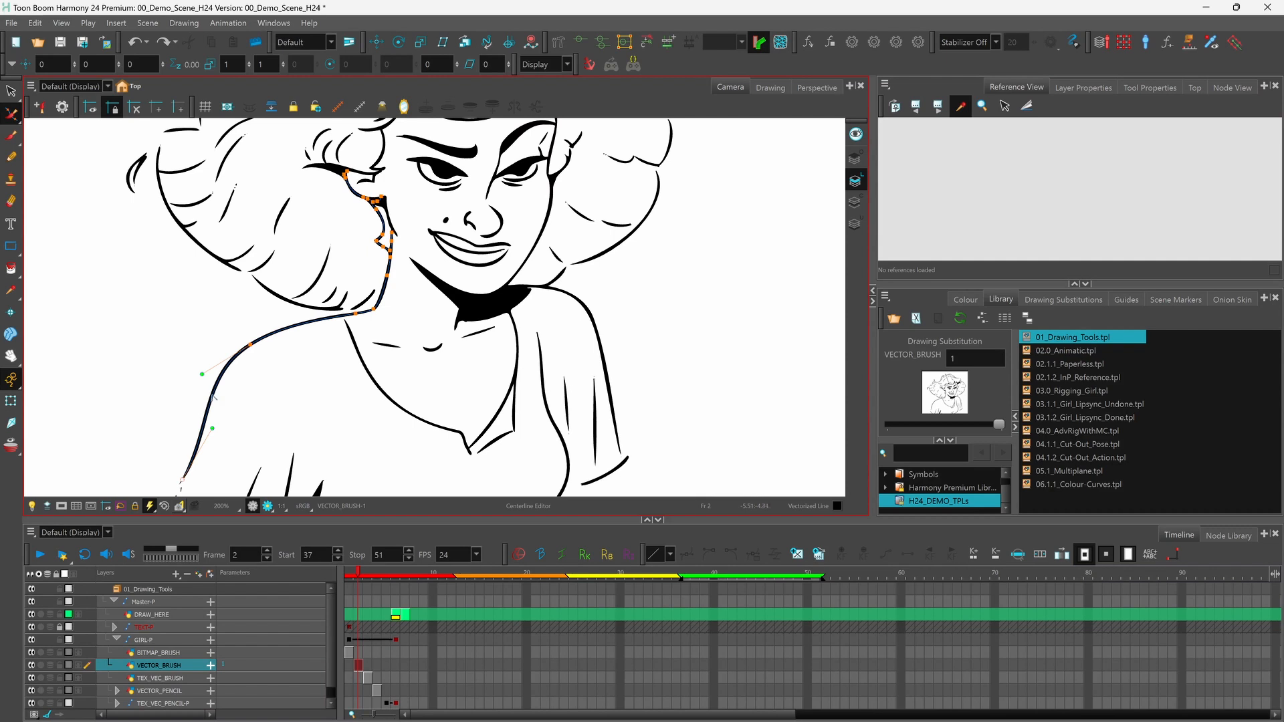
left_click_drag(189, 422, 189, 422)
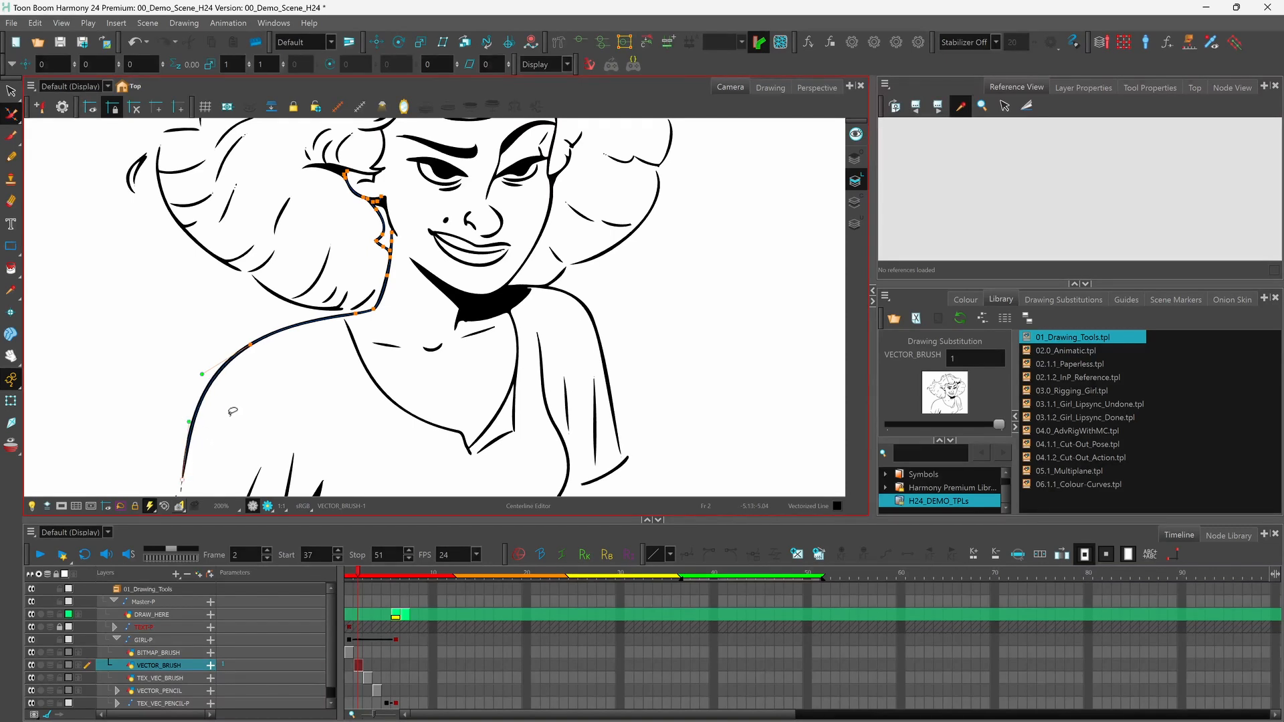
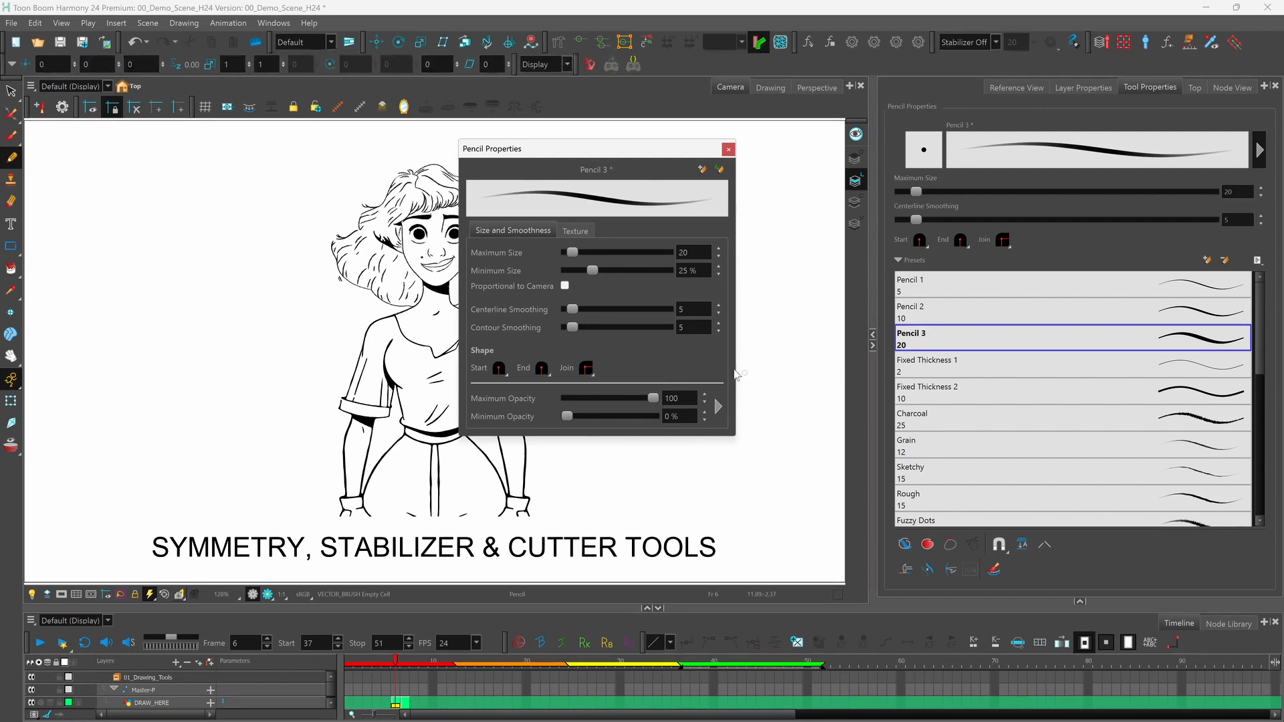
Step: Show the opacity properties of the Pencil 3 preset and place them beside the pencil properties
left_click(719, 406)
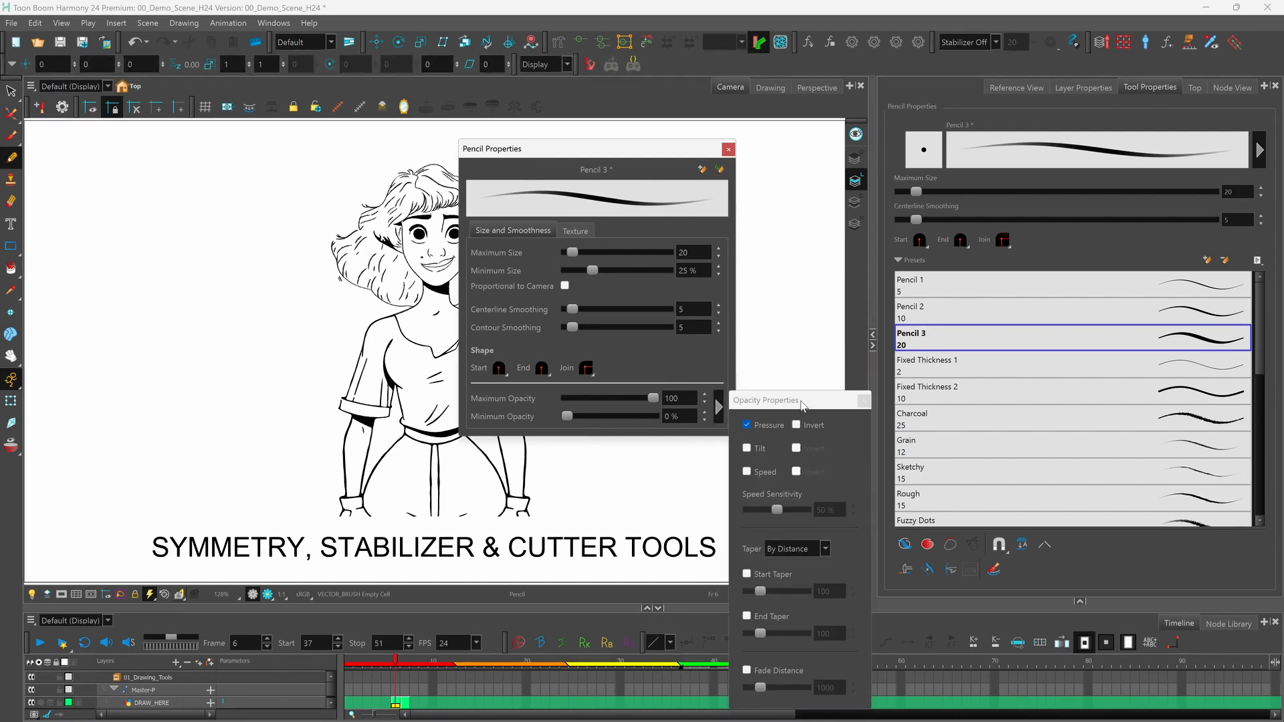
left_click_drag(801, 406, 809, 152)
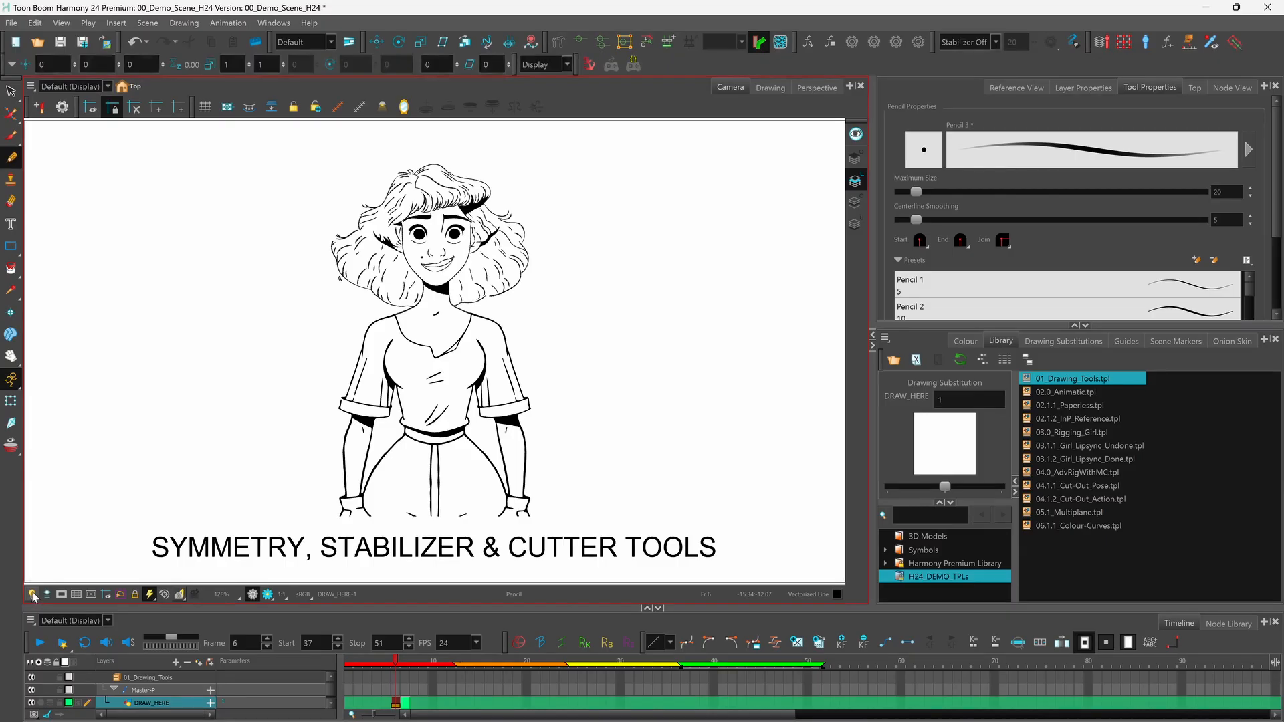
Step: Turn on the light table for the DRAW_HERE drawing and add a Vertical Symmetry guide
left_click(31, 594)
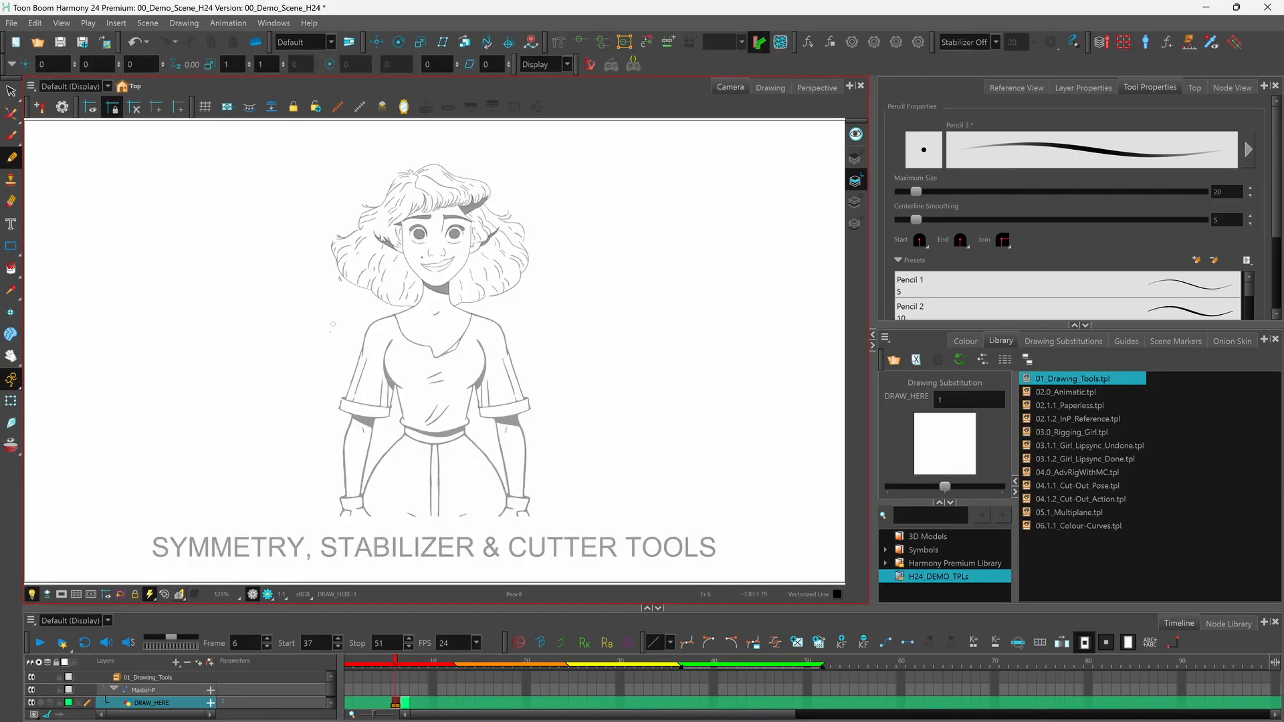
left_click(1127, 342)
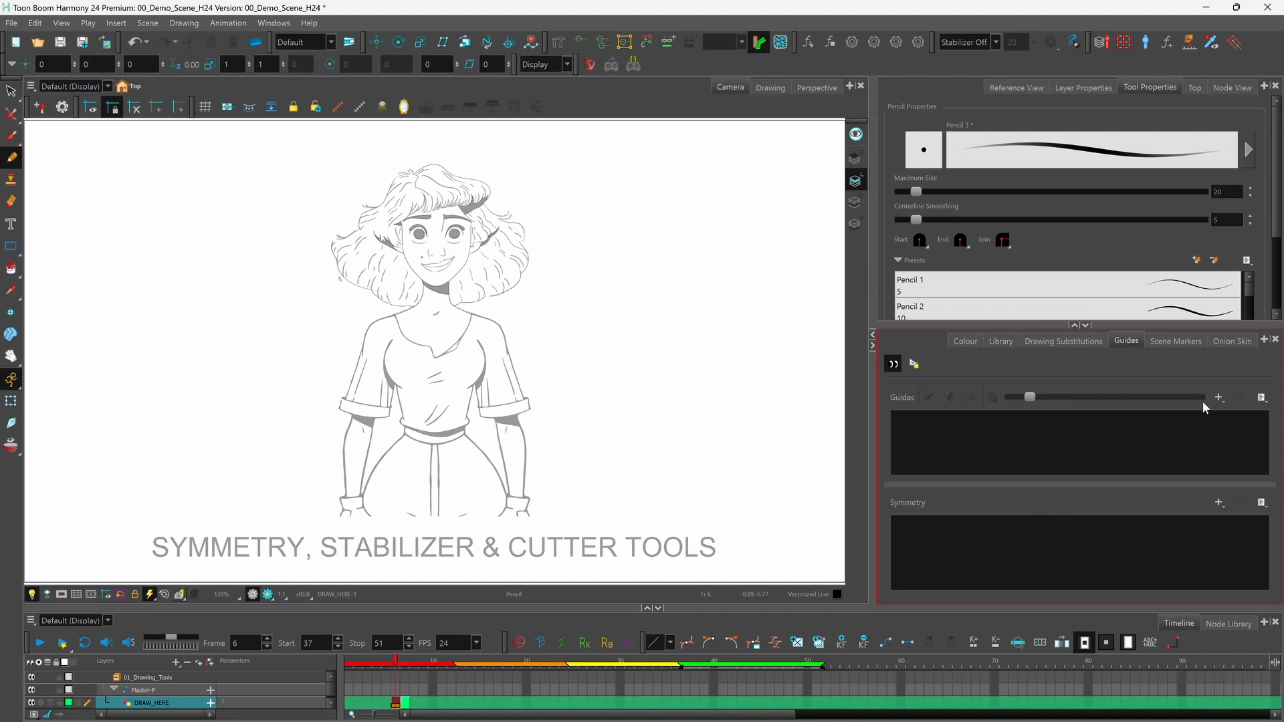
left_click(1219, 398)
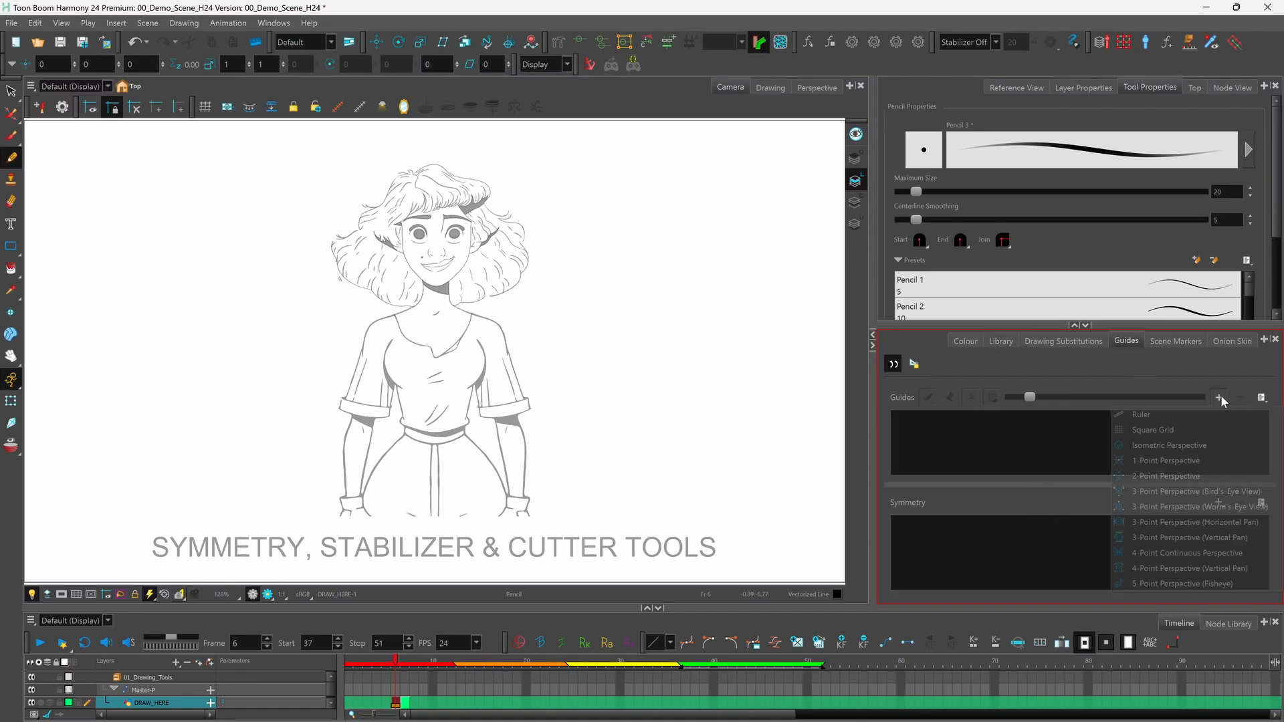
left_click(1218, 397)
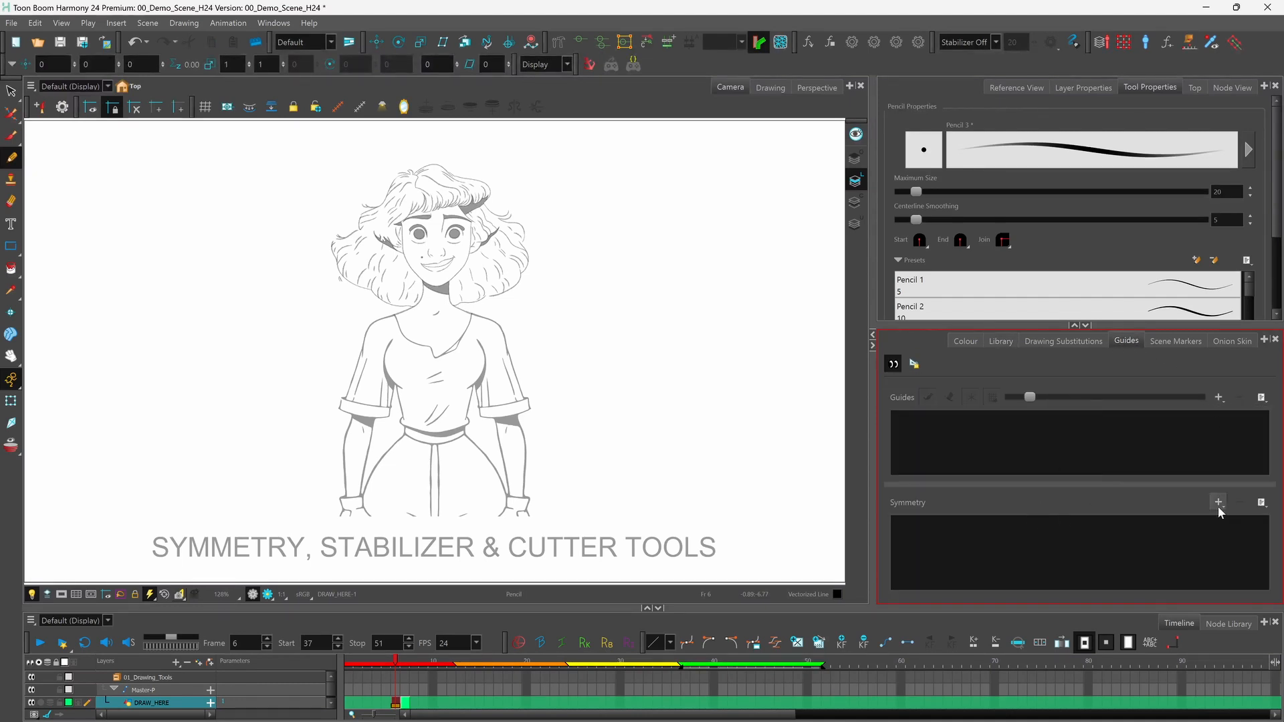
left_click(1218, 502)
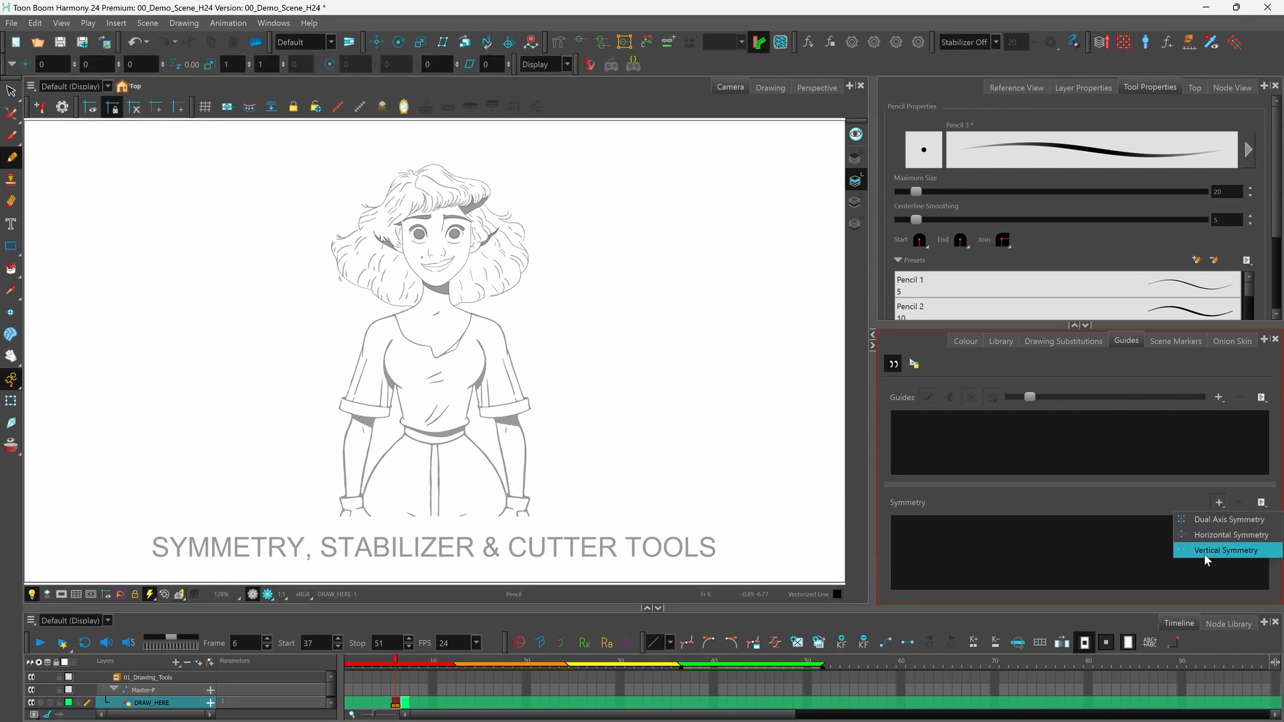
left_click(1220, 551)
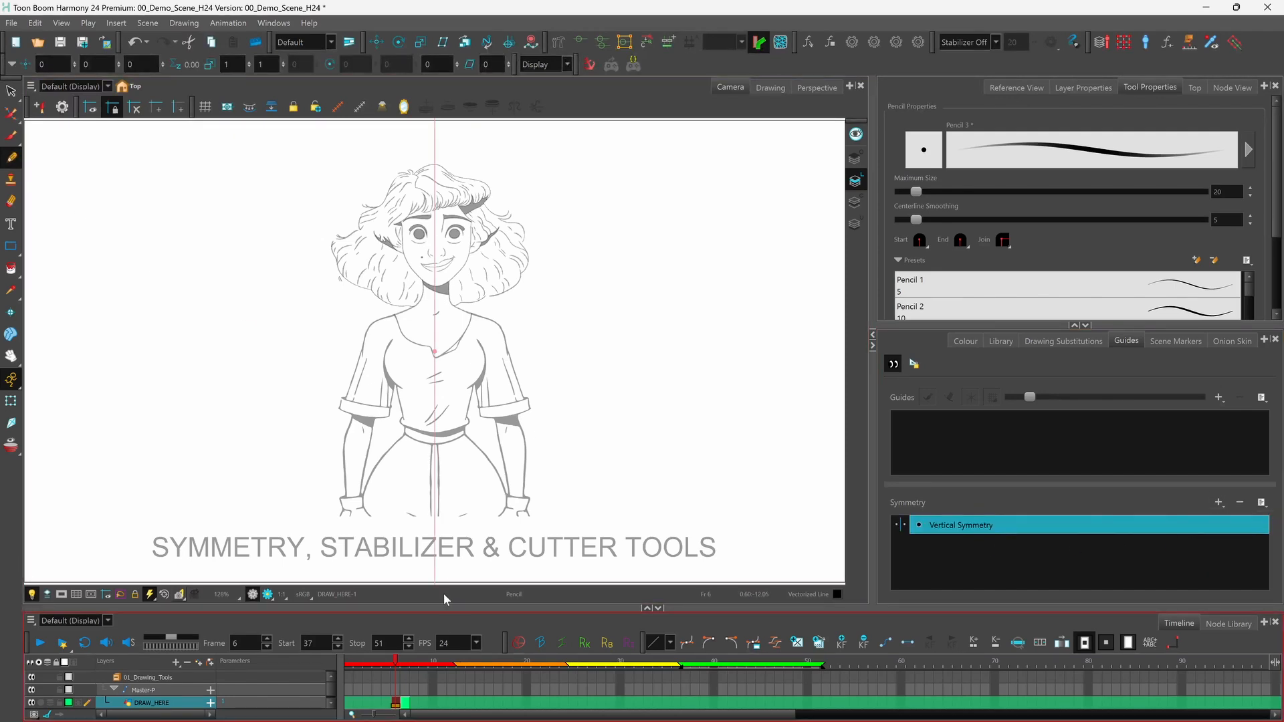
Step: Try moving and tilting the vertical symmetry axis over the girl, and undo both changes
left_click_drag(434, 350, 464, 363)
left_click_drag(463, 142, 398, 154)
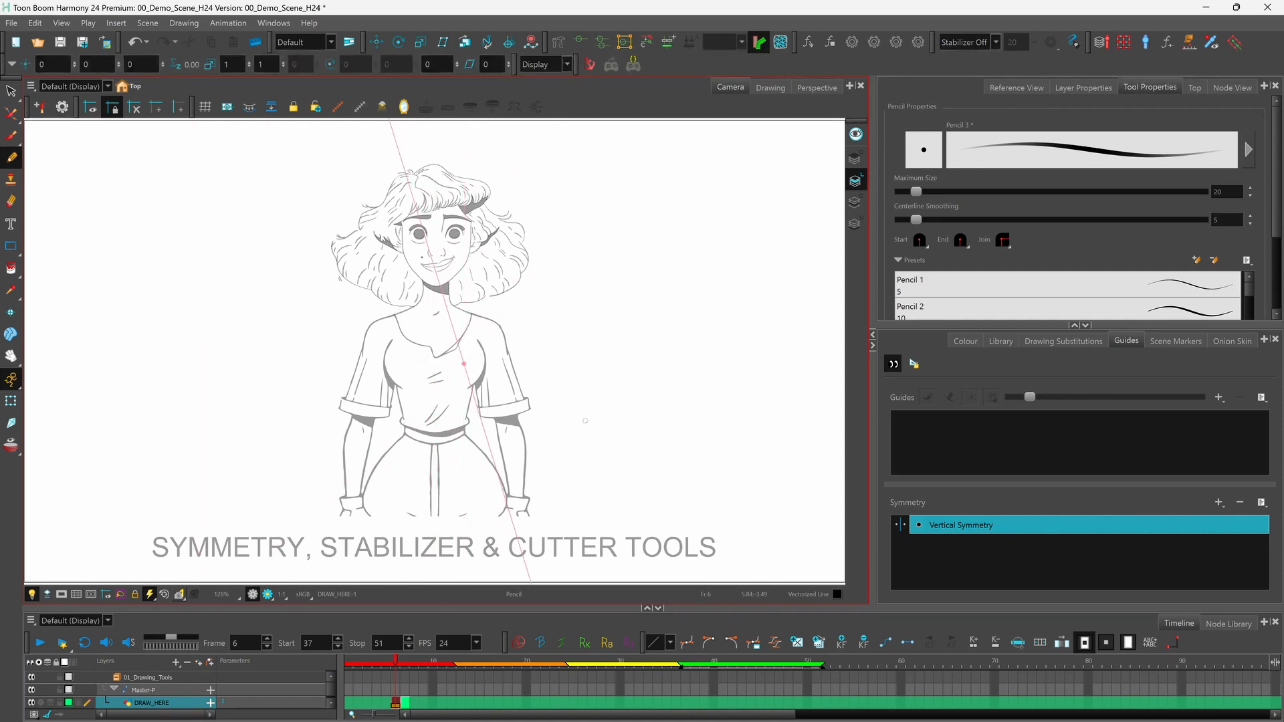
key("ctrl+z")
key("ctrl+z")
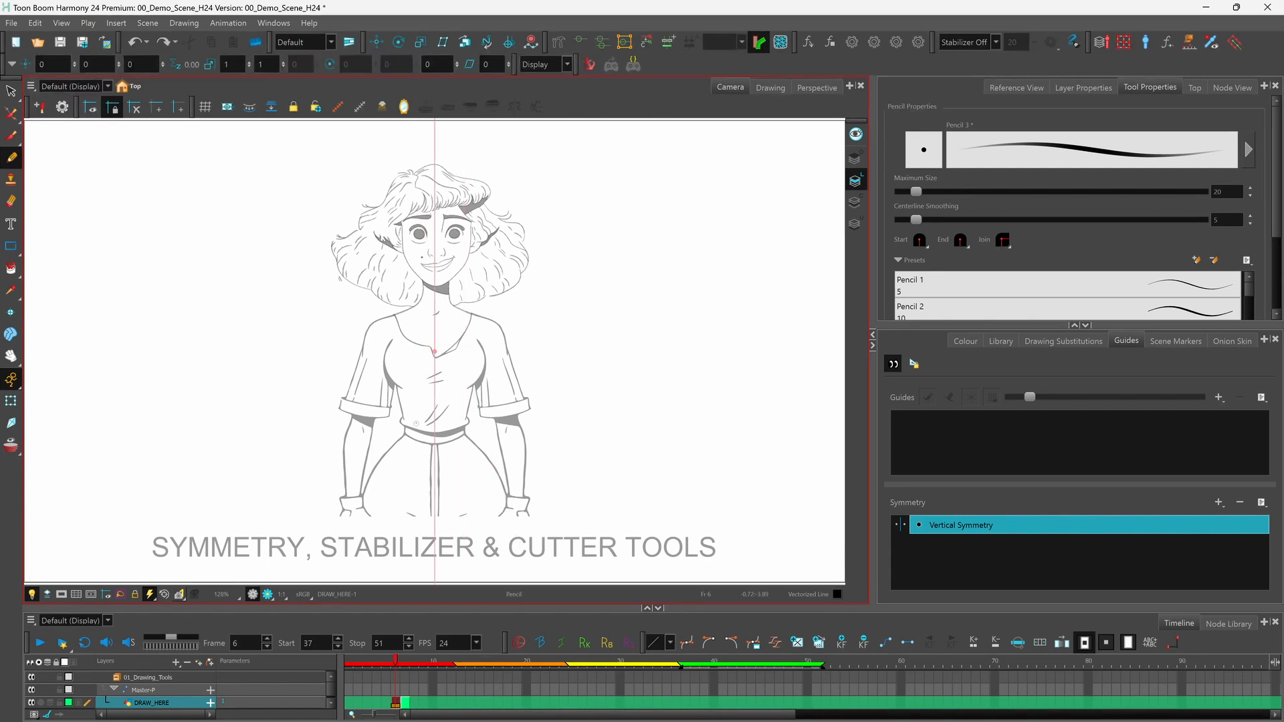
Step: Lock the symmetry guide and set the drawing stabilizer to Pulled String
left_click(914, 364)
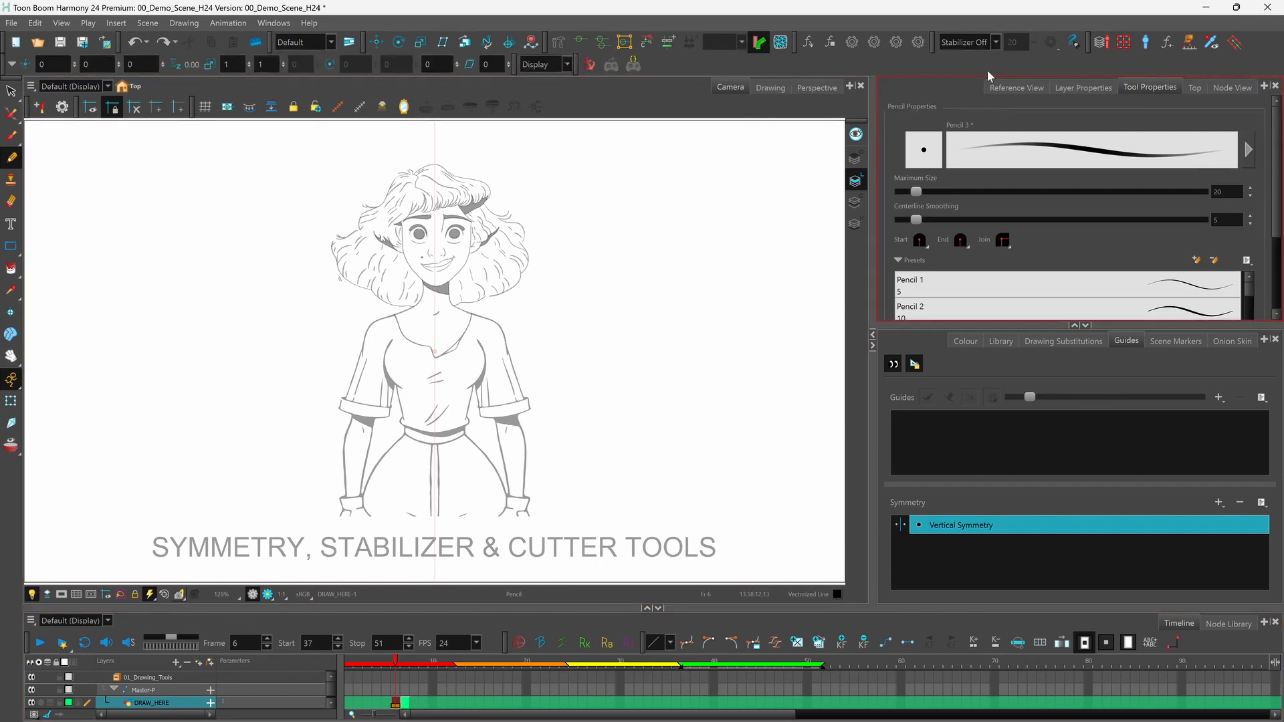
left_click(970, 42)
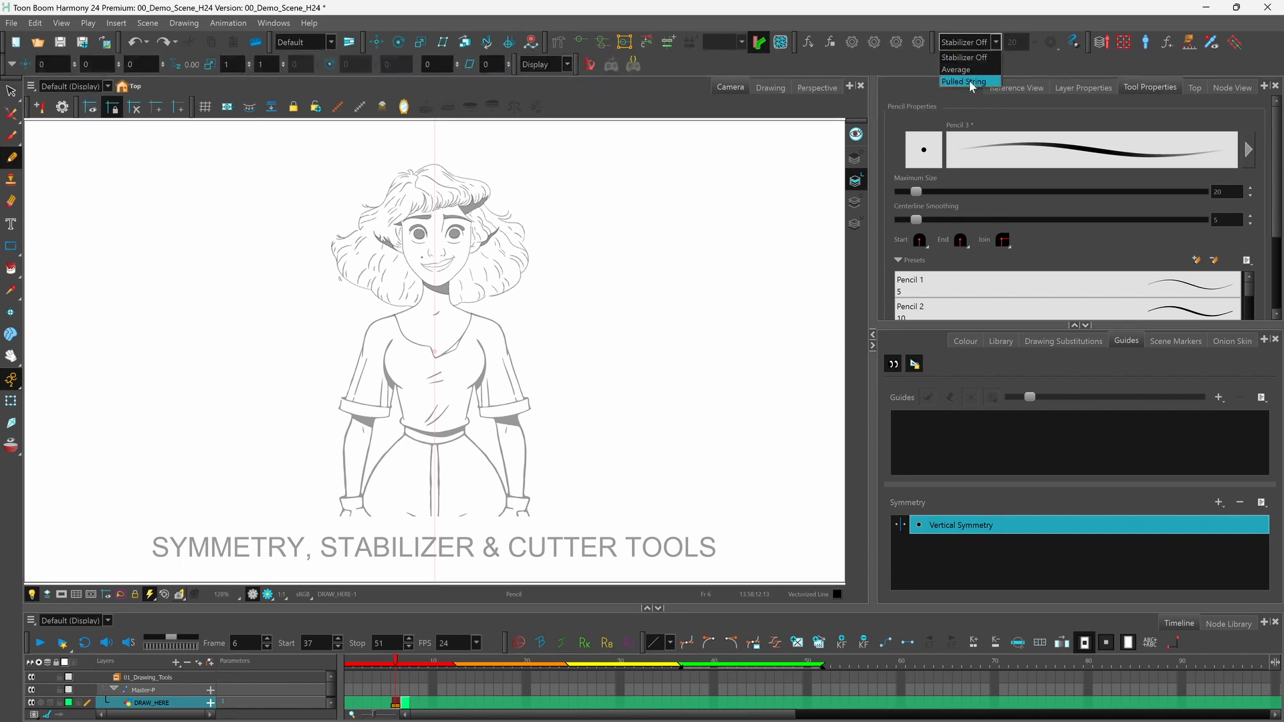
left_click(971, 80)
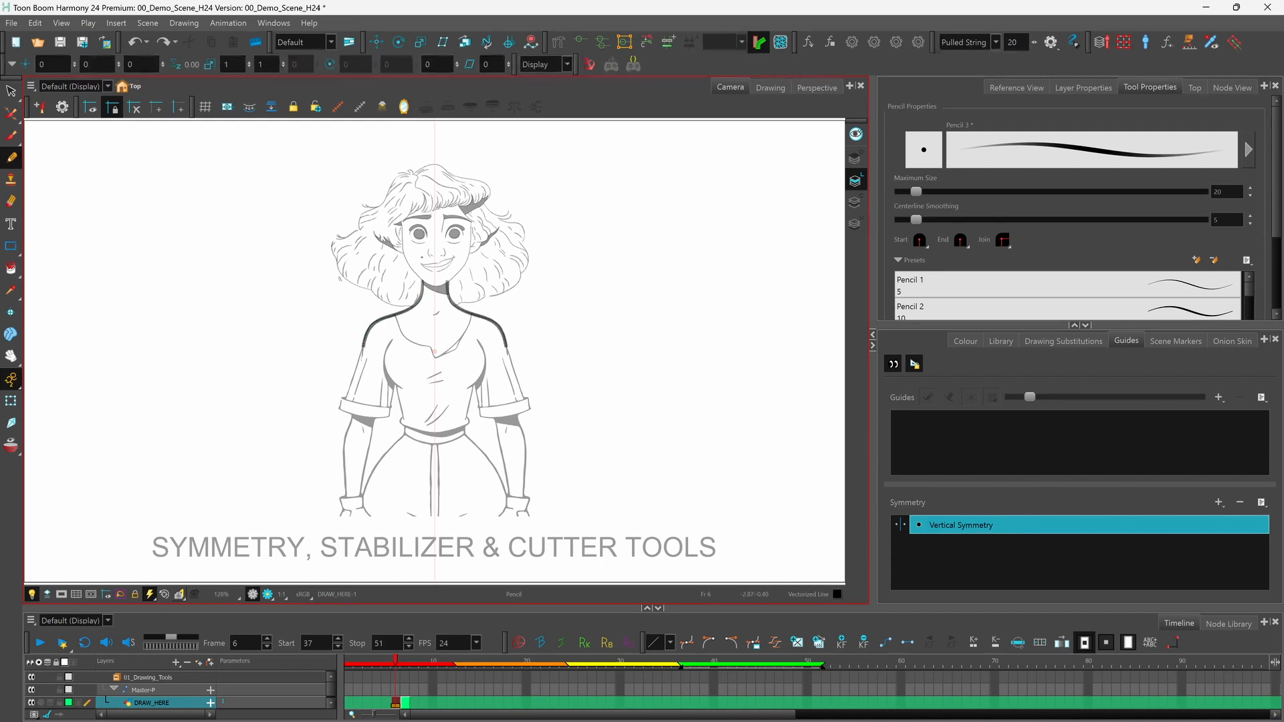
Step: Trace the girl's sleeves, torso, arms and hips with mirrored Pencil strokes, and complete the neckline of her top
mouse_move(356, 369)
left_mouse_down()
mouse_move(348, 400)
mouse_move(408, 406)
mouse_move(338, 417)
left_mouse_up()
mouse_move(394, 375)
left_mouse_down()
mouse_move(404, 420)
mouse_move(436, 433)
mouse_move(383, 460)
mouse_move(361, 525)
left_mouse_up()
mouse_move(378, 408)
left_mouse_down()
mouse_move(358, 499)
mouse_move(345, 502)
left_mouse_up()
mouse_move(394, 337)
left_mouse_down()
mouse_move(384, 378)
mouse_move(402, 392)
left_mouse_up()
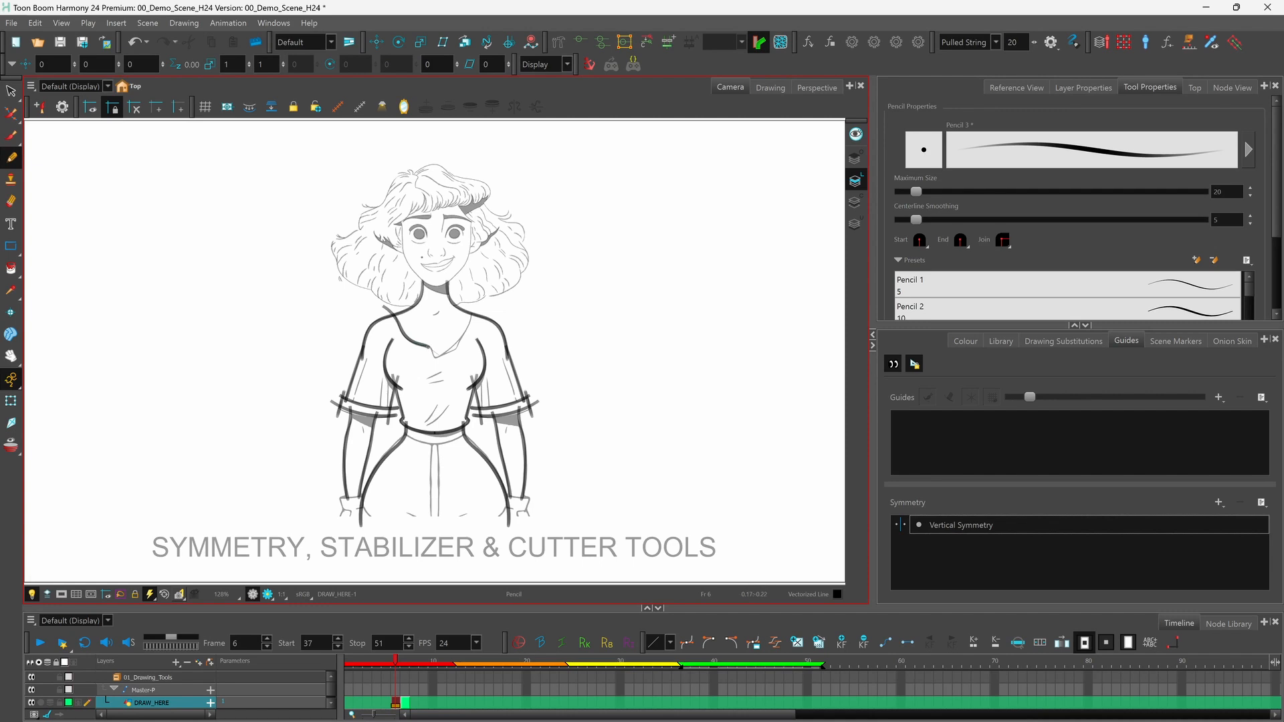
left_click_drag(445, 351, 470, 327)
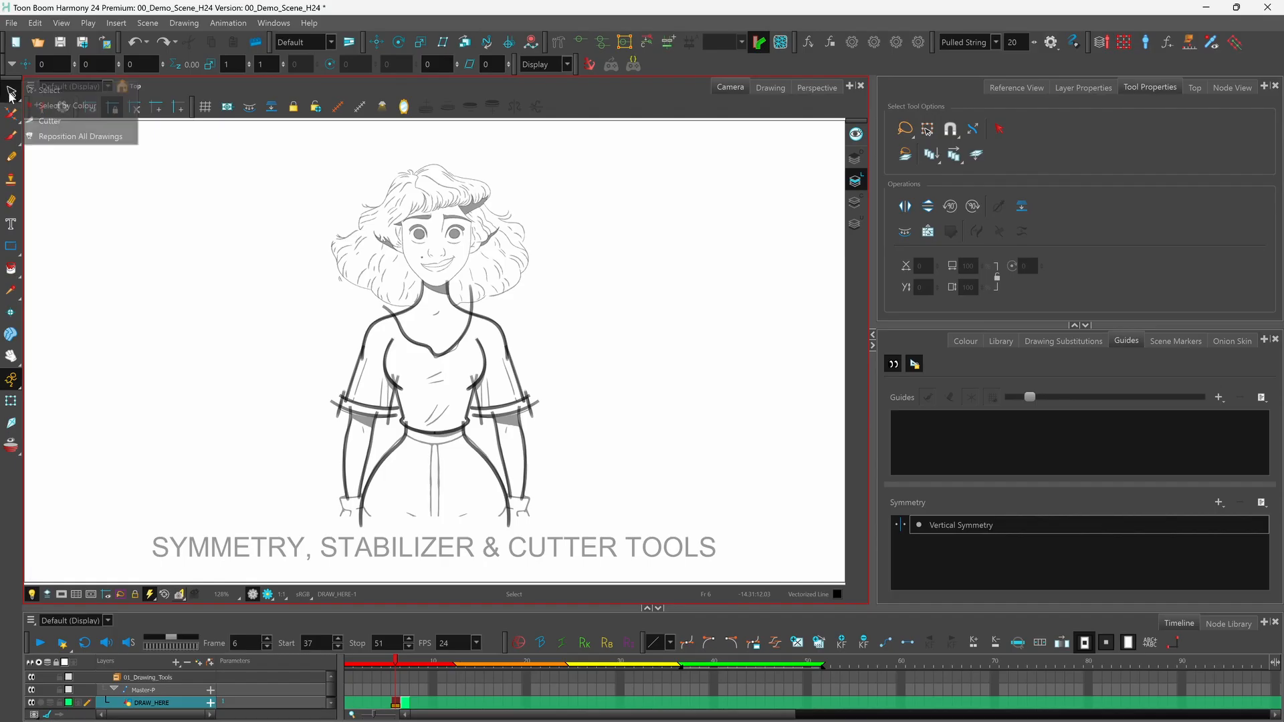
Step: Trim the overshooting line ends at one sleeve cuff using the Cutter tool with the Single Line Cutting Gesture
left_click(10, 92)
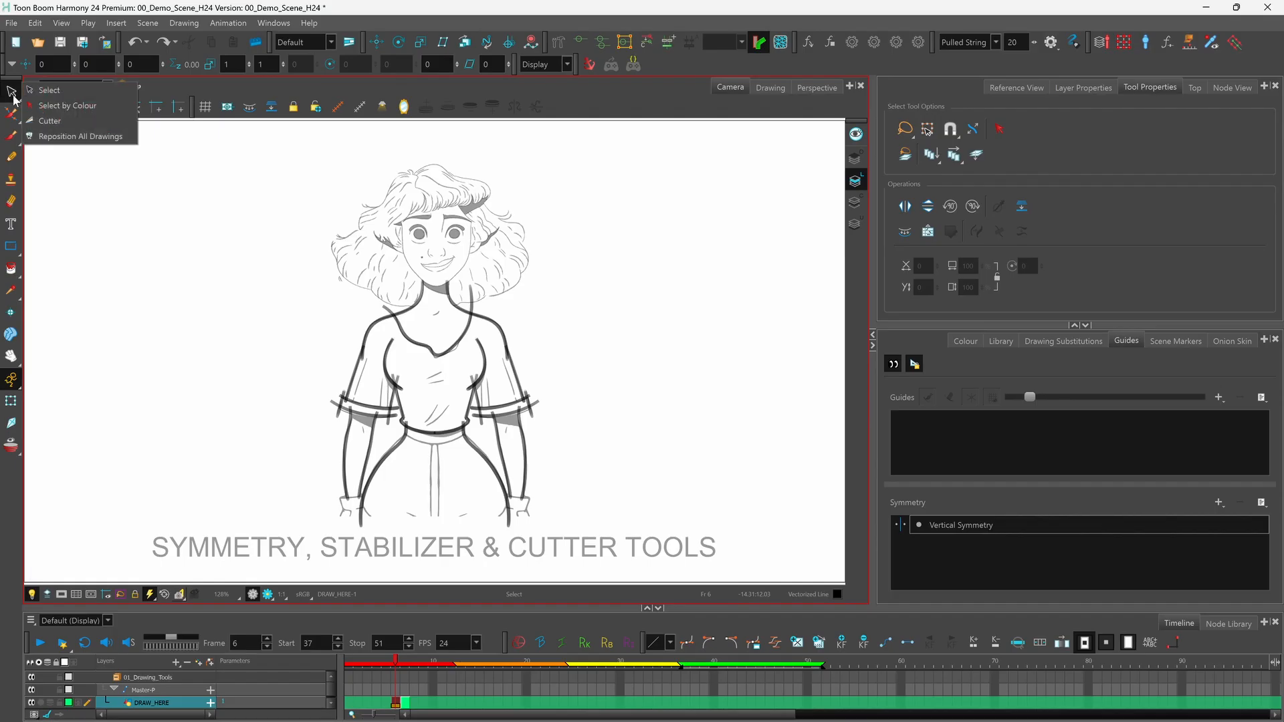
left_click(60, 124)
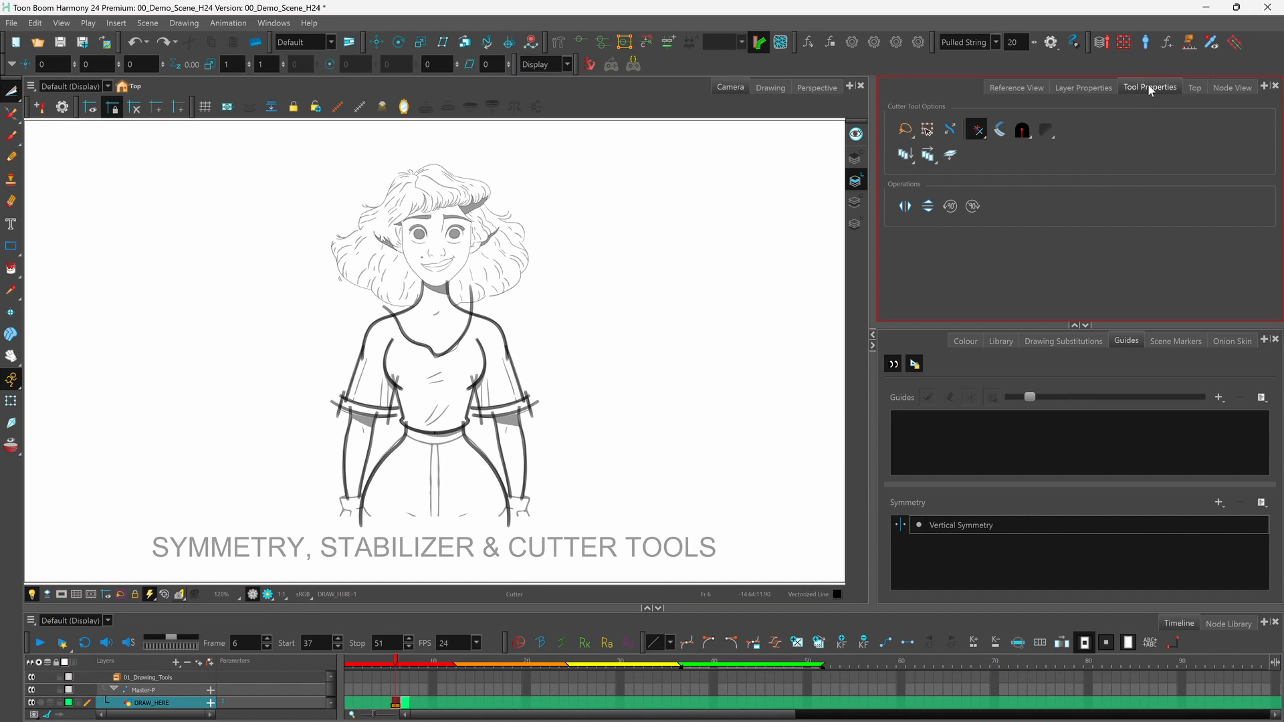
left_click(981, 134)
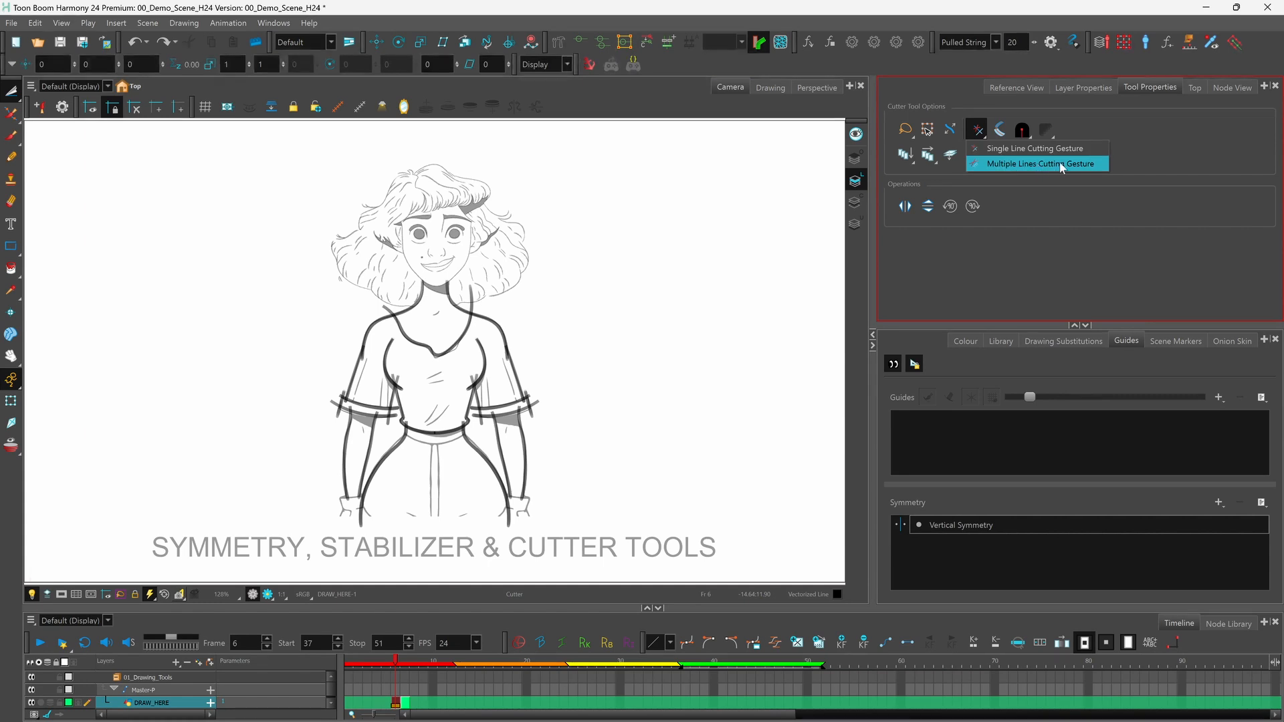
left_click(1025, 148)
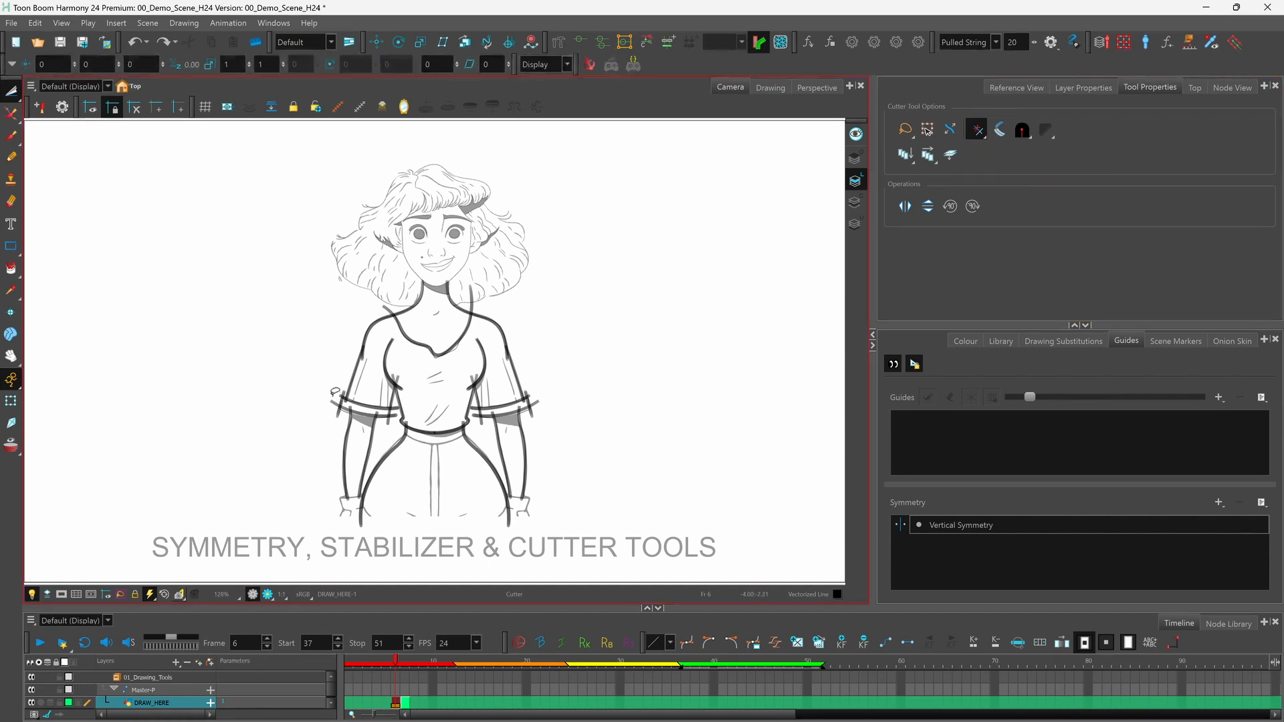
left_click_drag(340, 409, 347, 389)
Step: Switch the Cutter to the Multiple Lines Cutting Gesture and cut away the overshooting lines at the opposite sleeve cuff
left_click(977, 129)
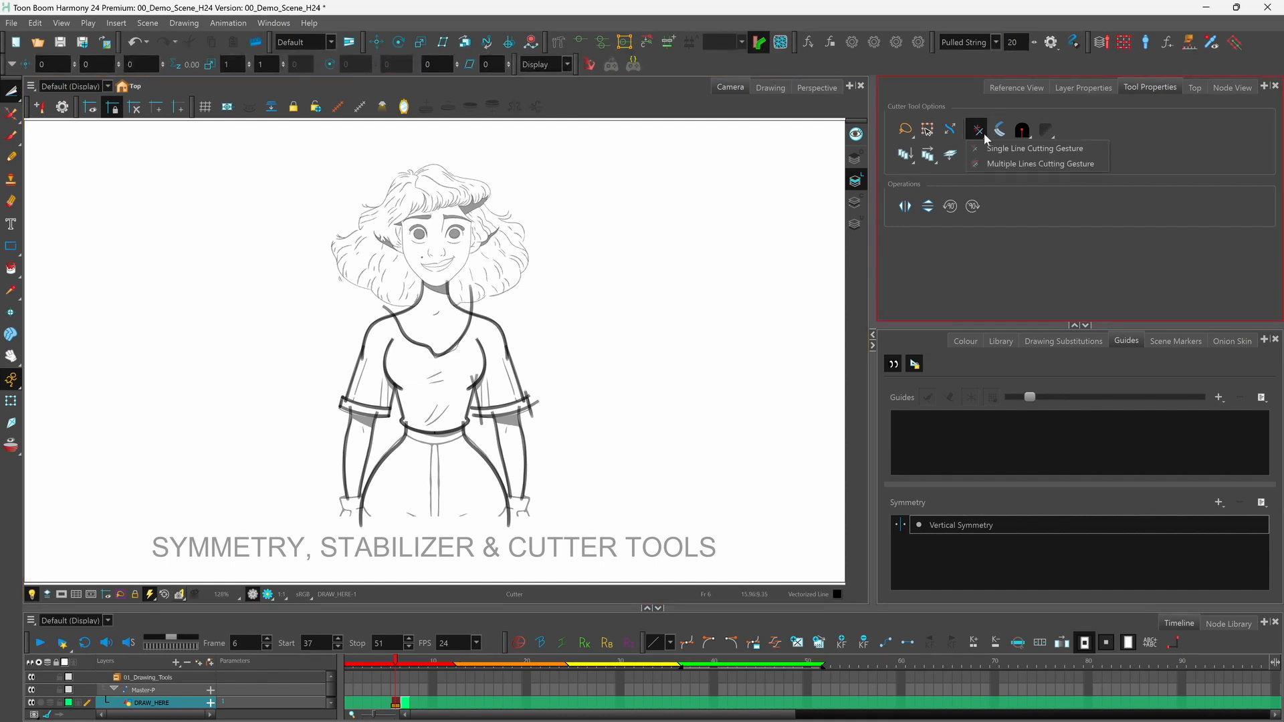
left_click(1012, 161)
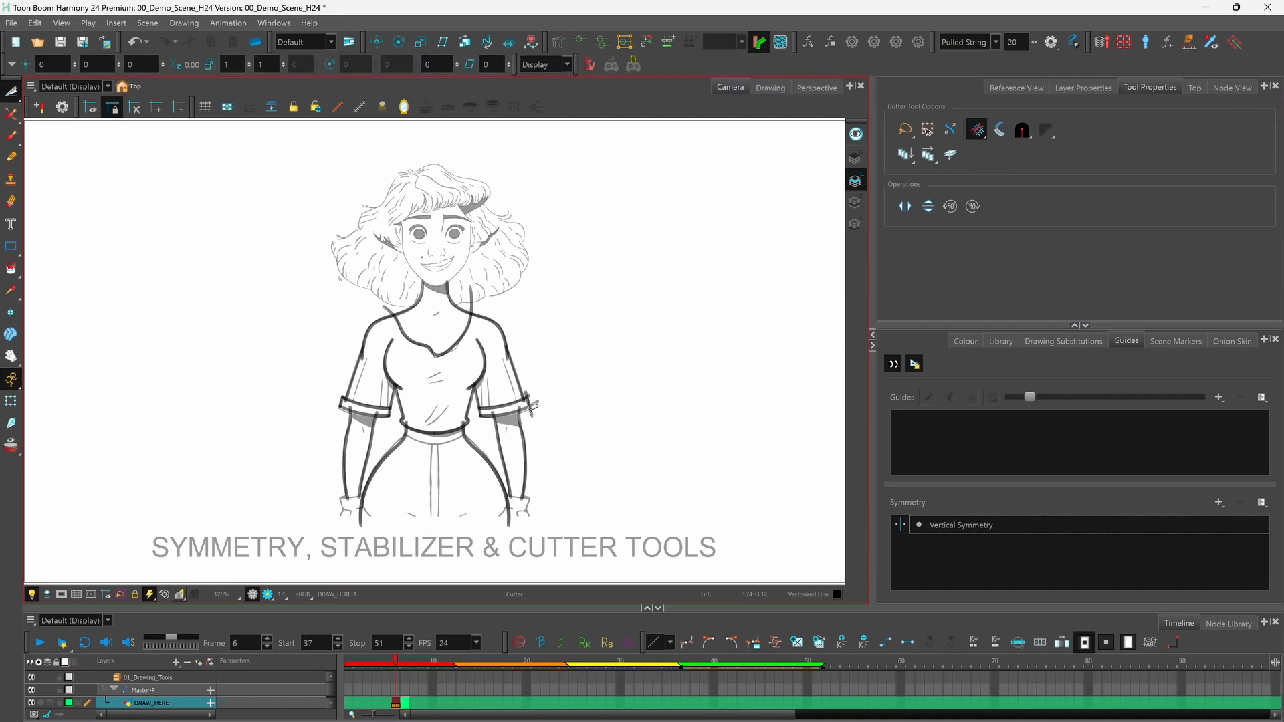
left_click_drag(533, 409, 540, 388)
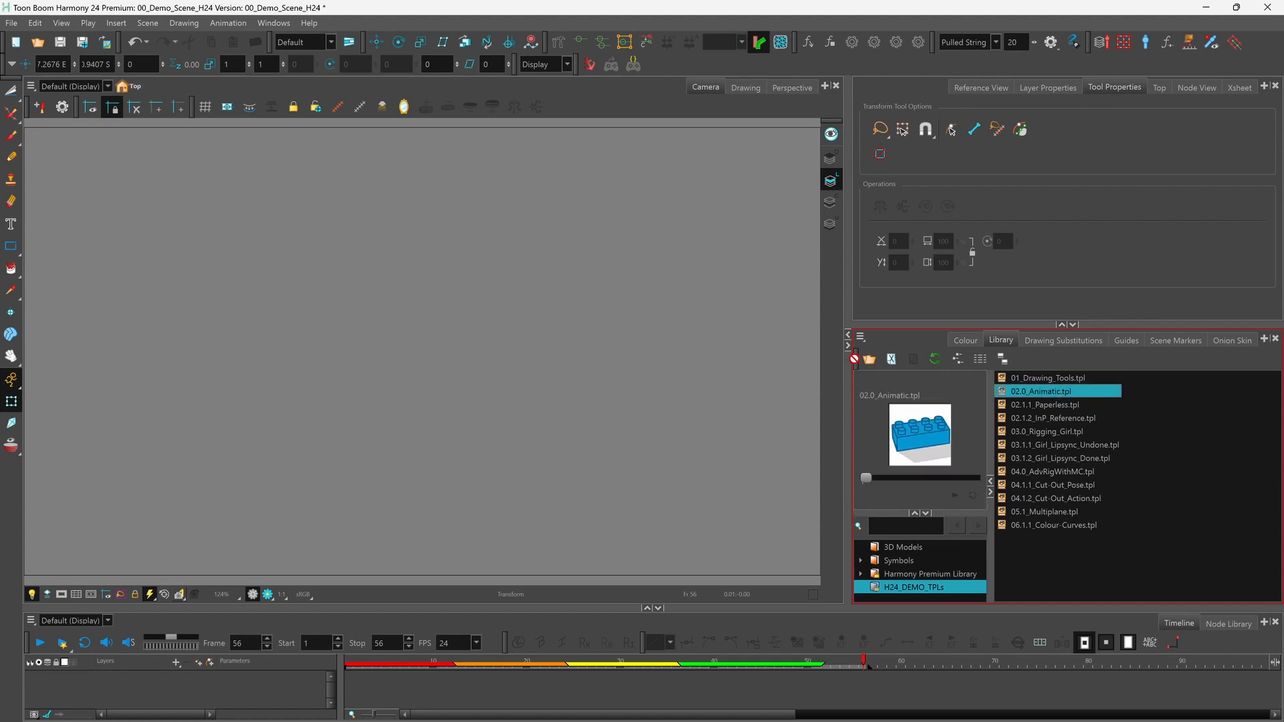
Step: Import the 02.0_Animatic.tpl template into the scene and play it back
left_click_drag(464, 372, 464, 376)
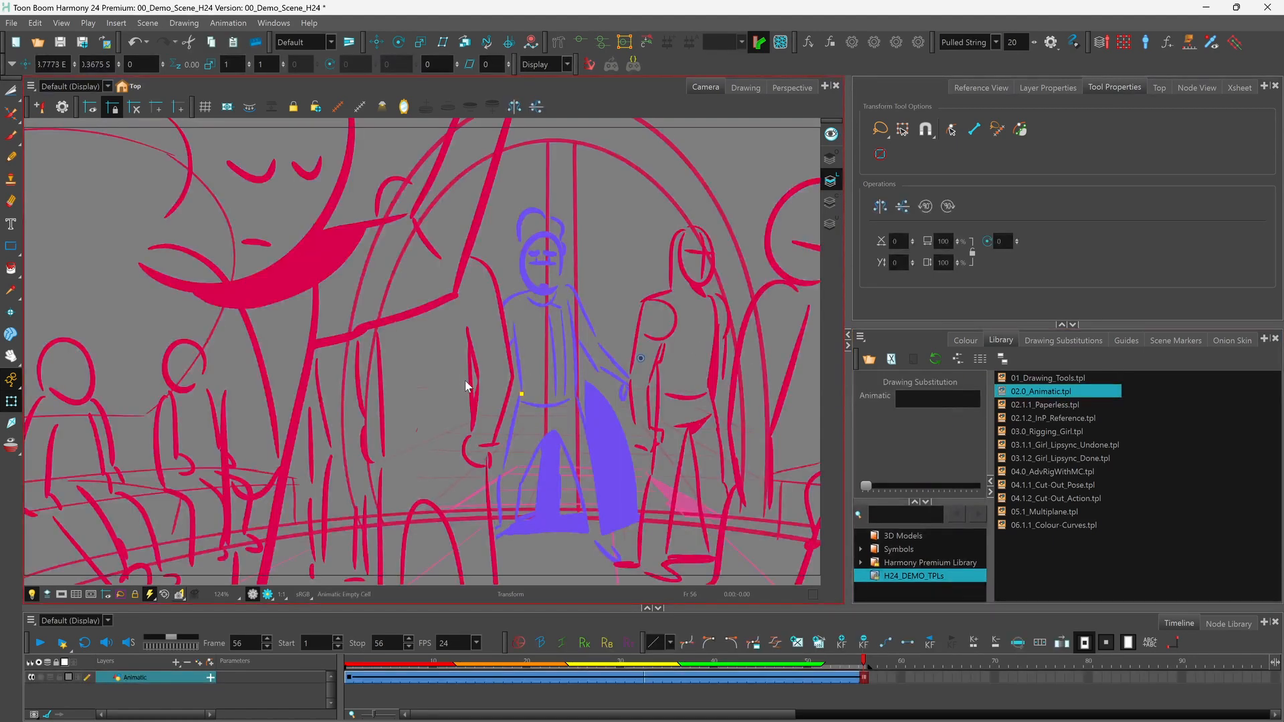
left_click(40, 642)
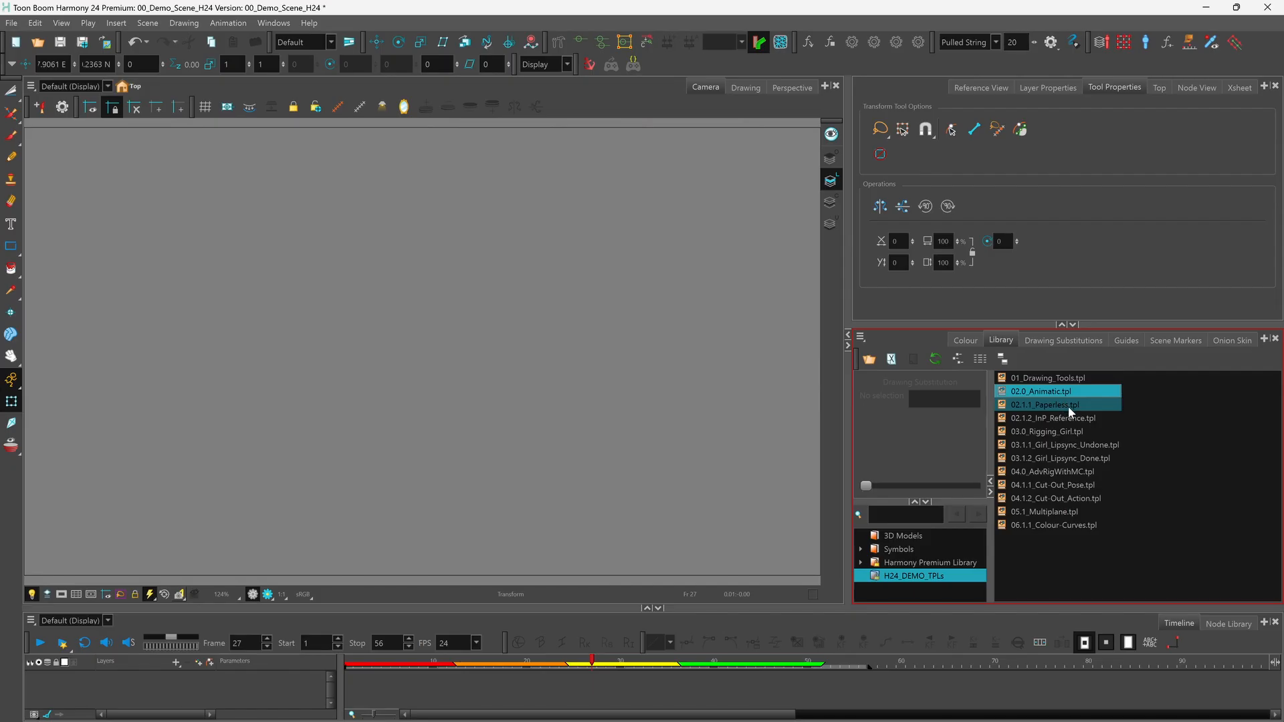
Step: Import the 02.1.1_Paperless.tpl template into the camera view and return the playhead to frame 1
left_click(1068, 406)
left_click_drag(1066, 404, 1057, 404)
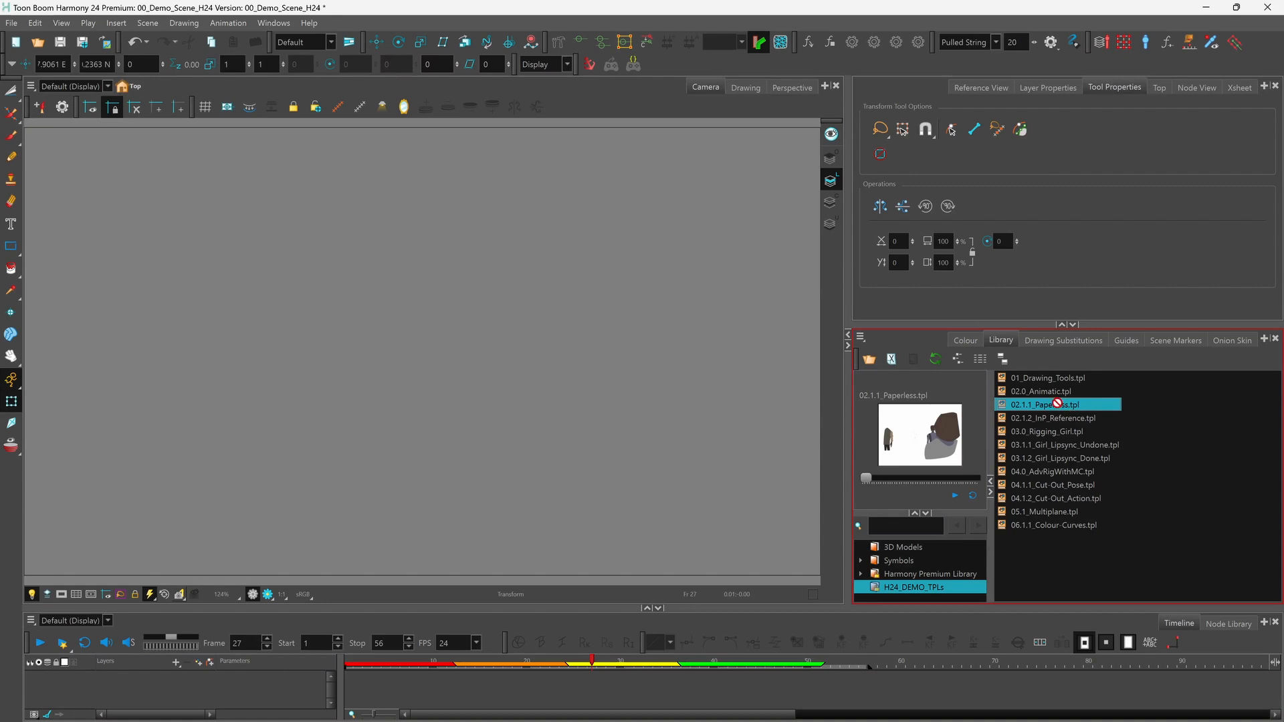
left_click_drag(424, 368, 424, 368)
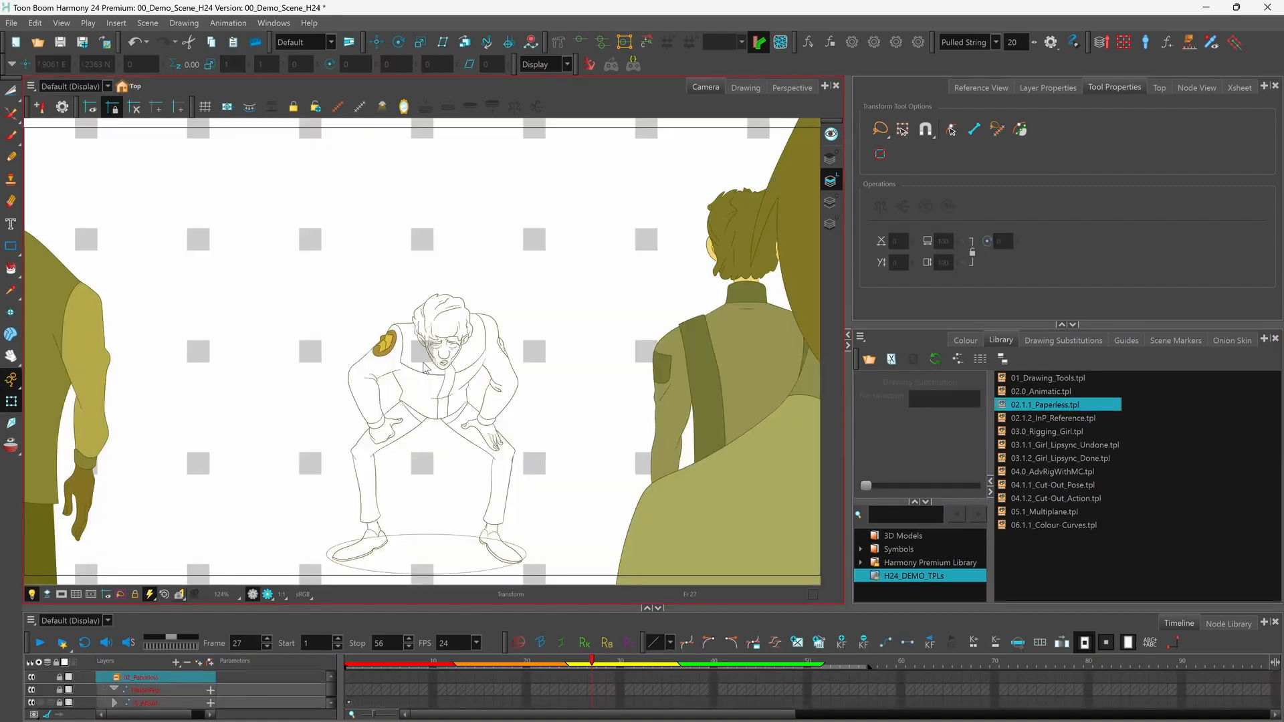
left_click_drag(592, 661, 350, 663)
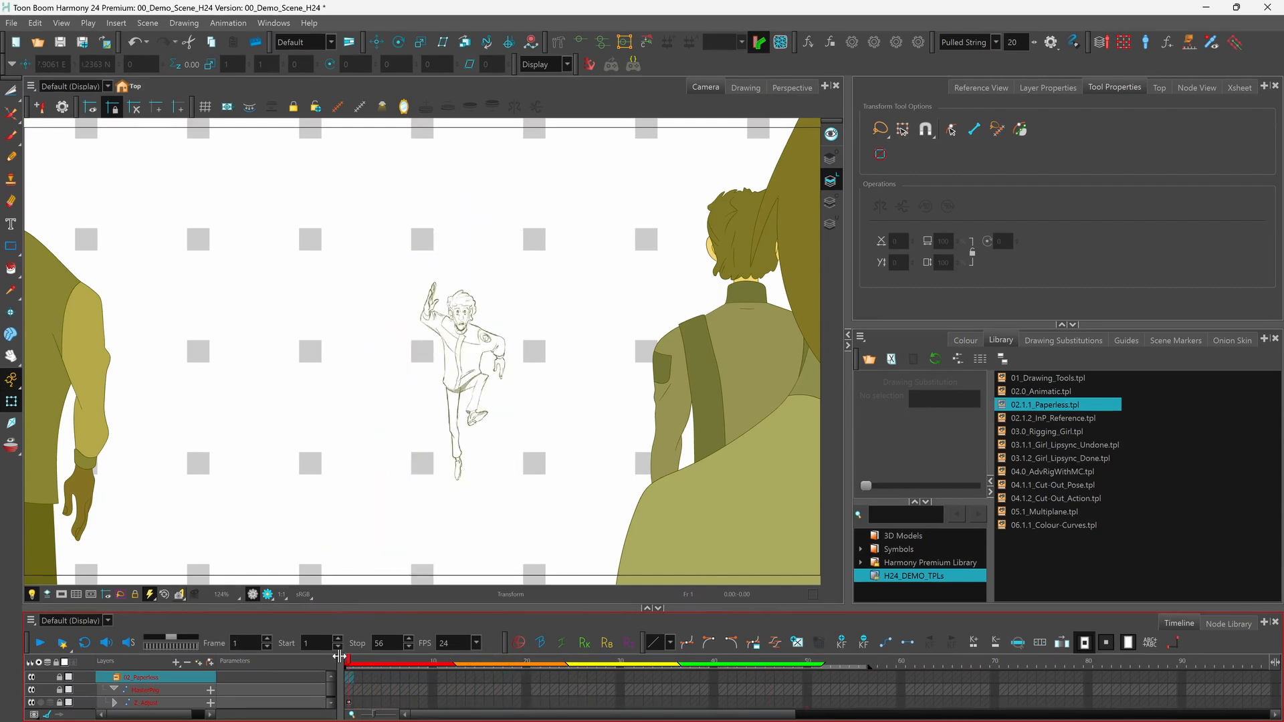
Step: Play back the Roughs and Cleanup_And_Inbetweens sections using their scene markers
left_click(1174, 341)
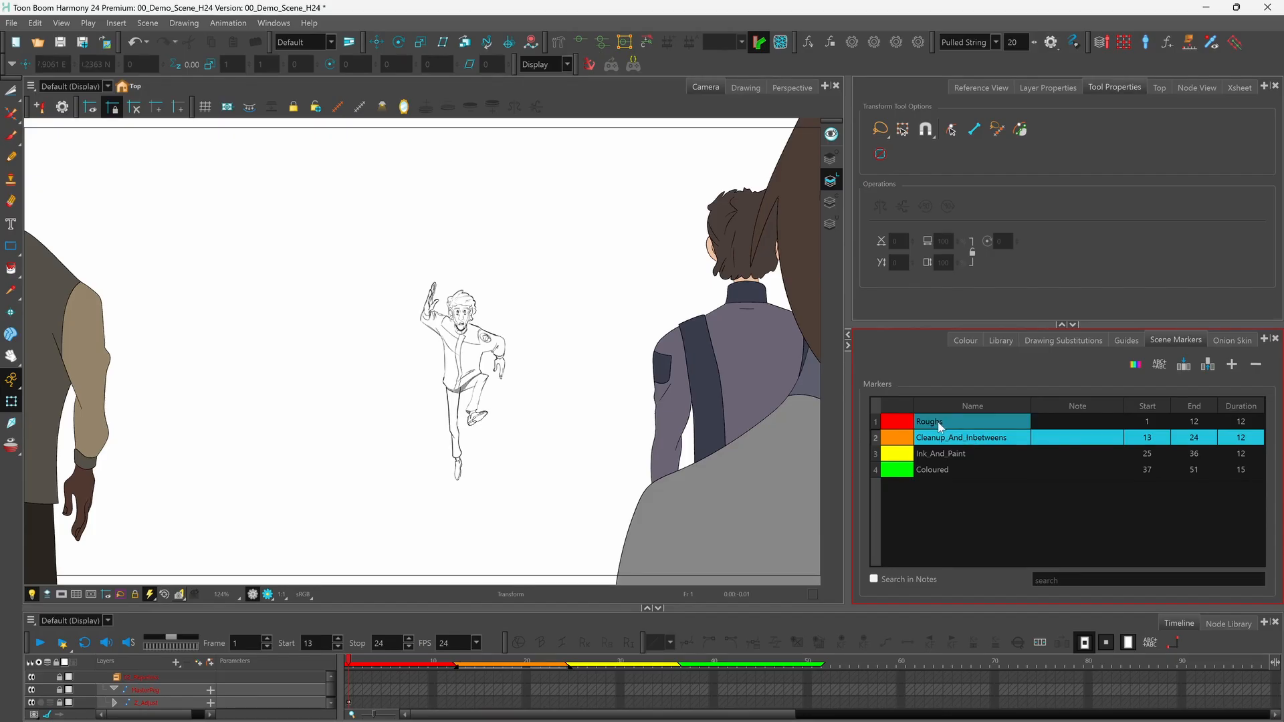
left_click(938, 423)
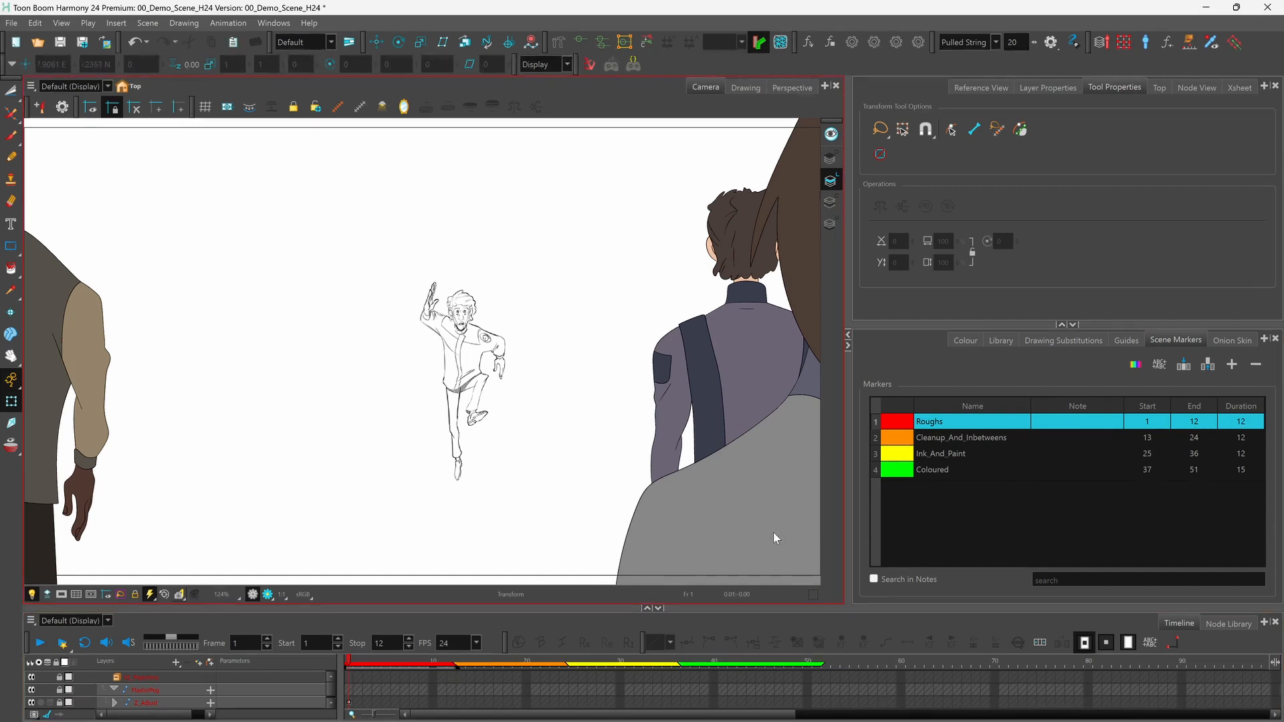
left_click(41, 644)
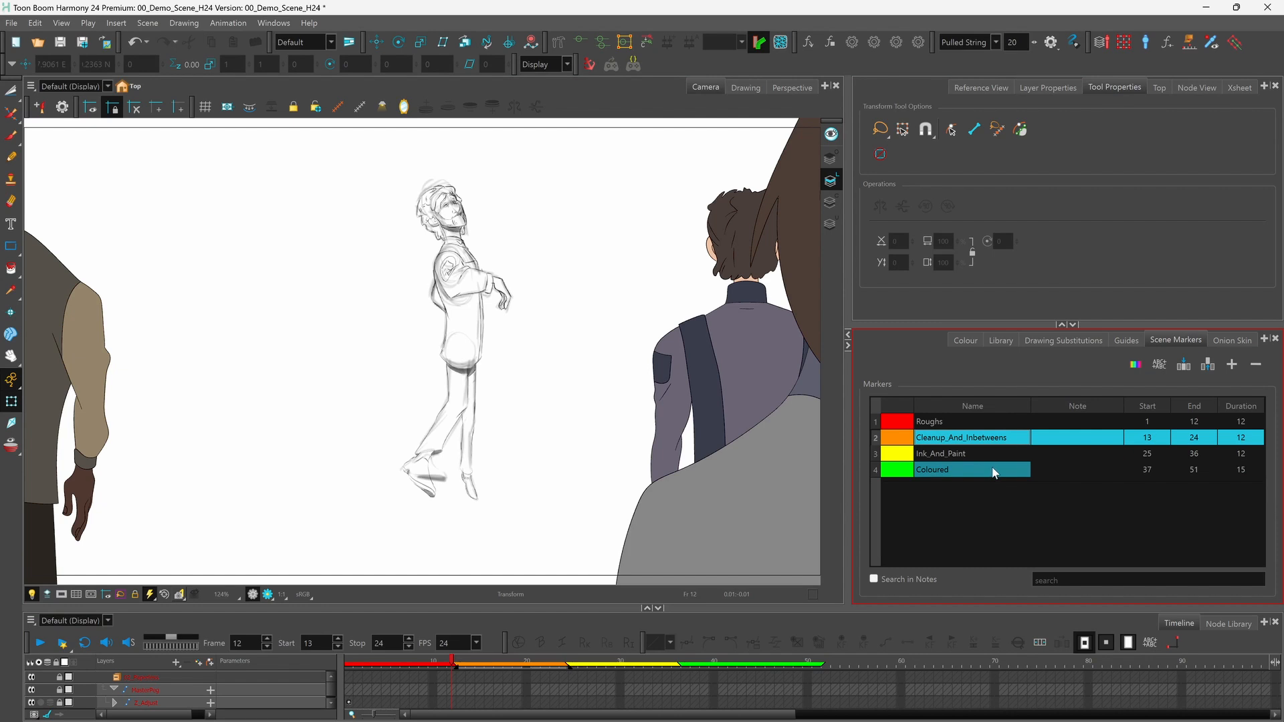
left_click(993, 443)
left_click(41, 642)
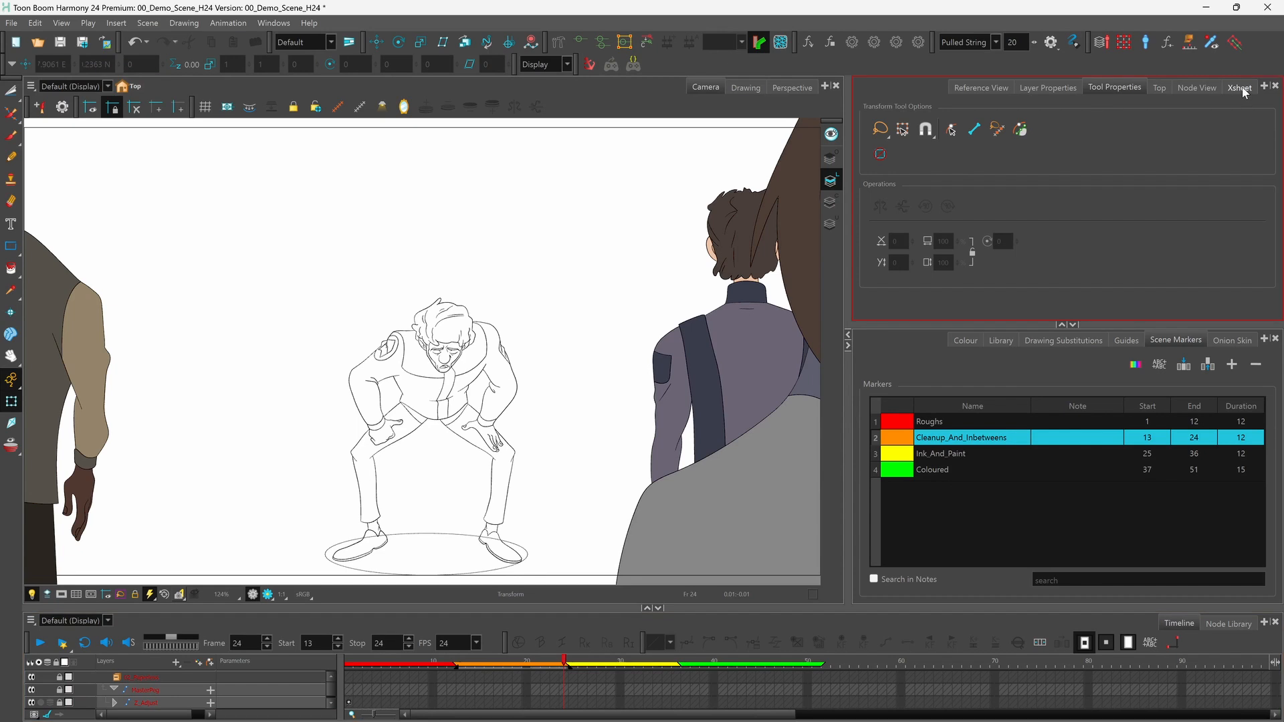
Step: Mark the Main column's drawings at frames 13, 16 and 19 as key drawings in the Xsheet
left_click(1240, 88)
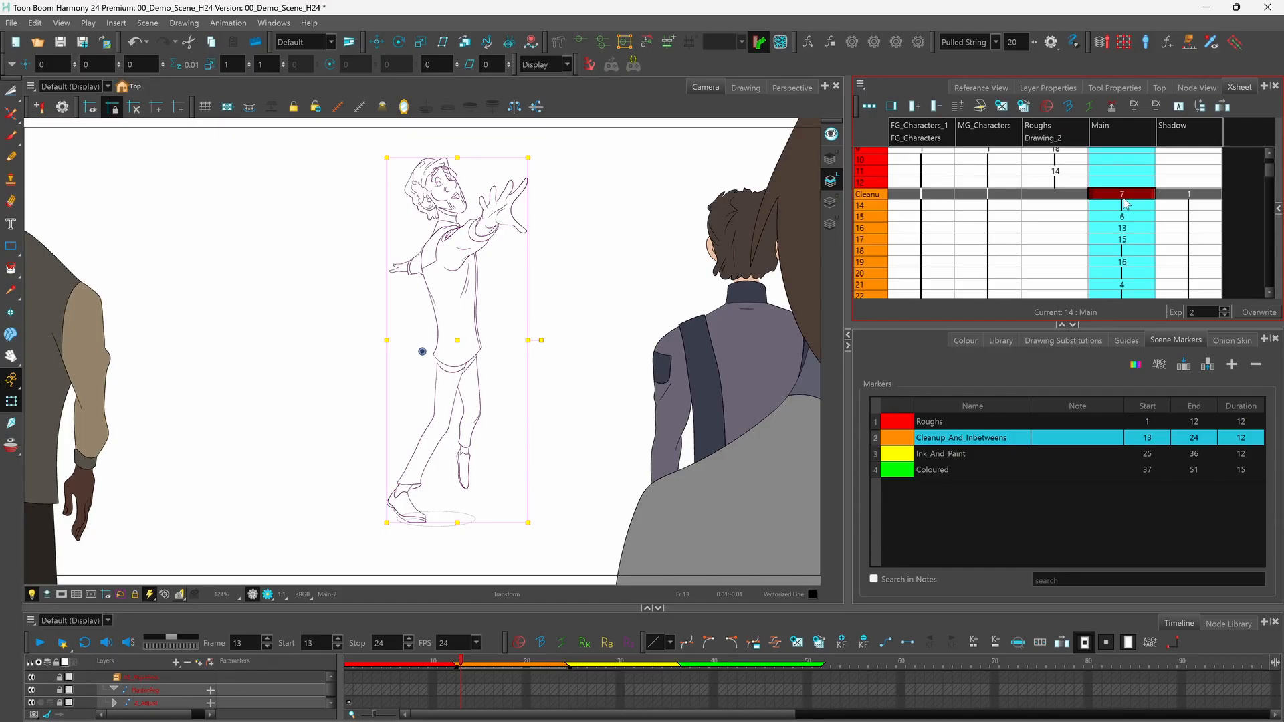
left_click(1048, 108)
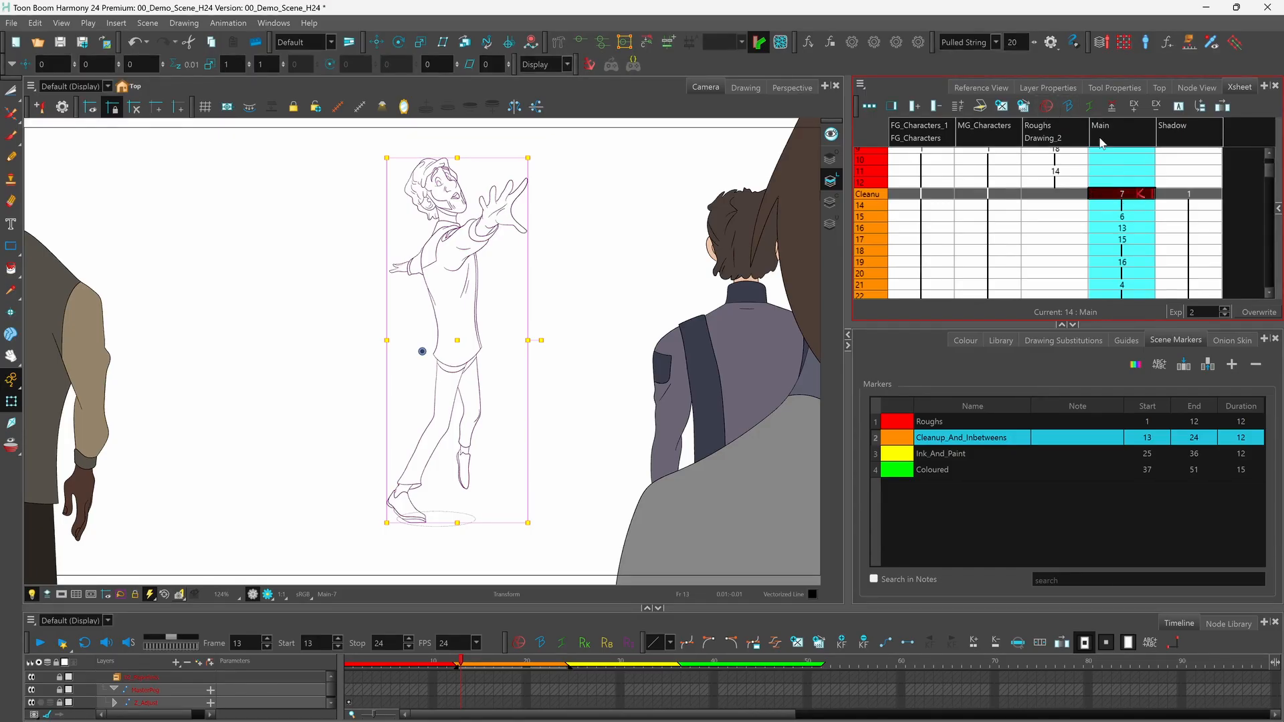
left_click(1137, 229)
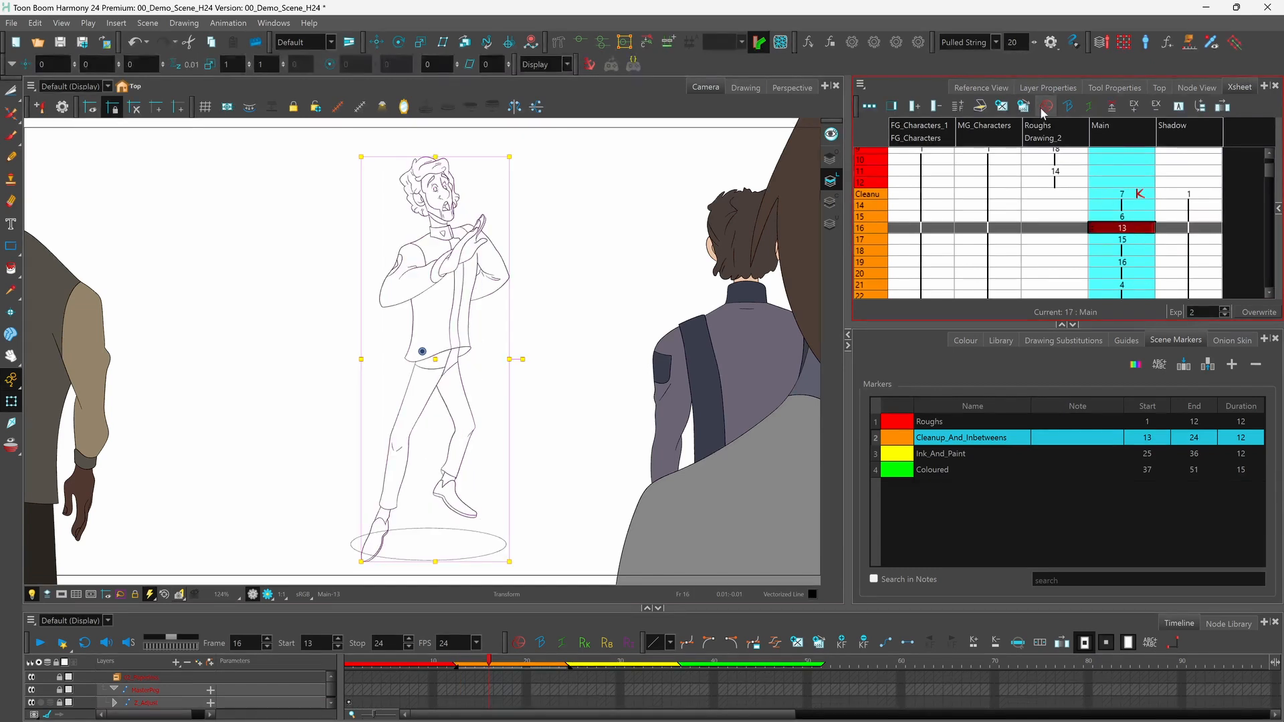
left_click(1142, 263)
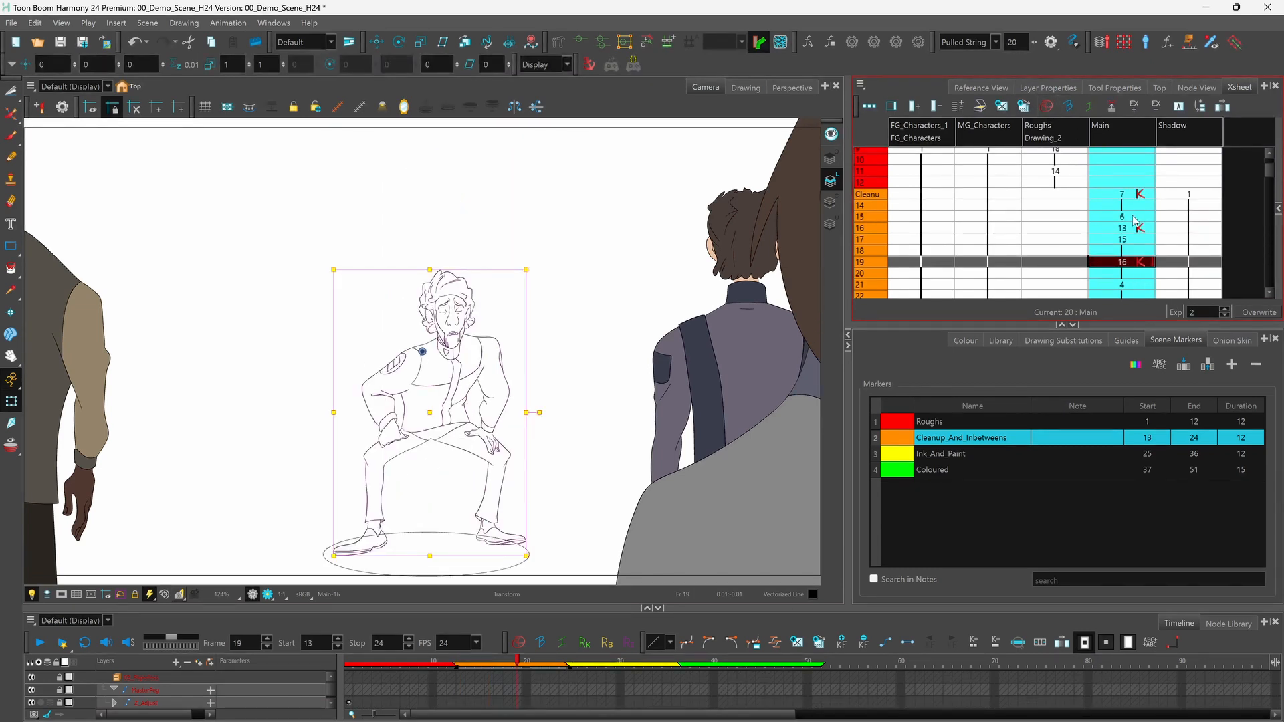
Step: Mark the Main column's drawings at frames 15, 17 and 21 as breakdown drawings
left_click(1134, 221)
left_click(1068, 106)
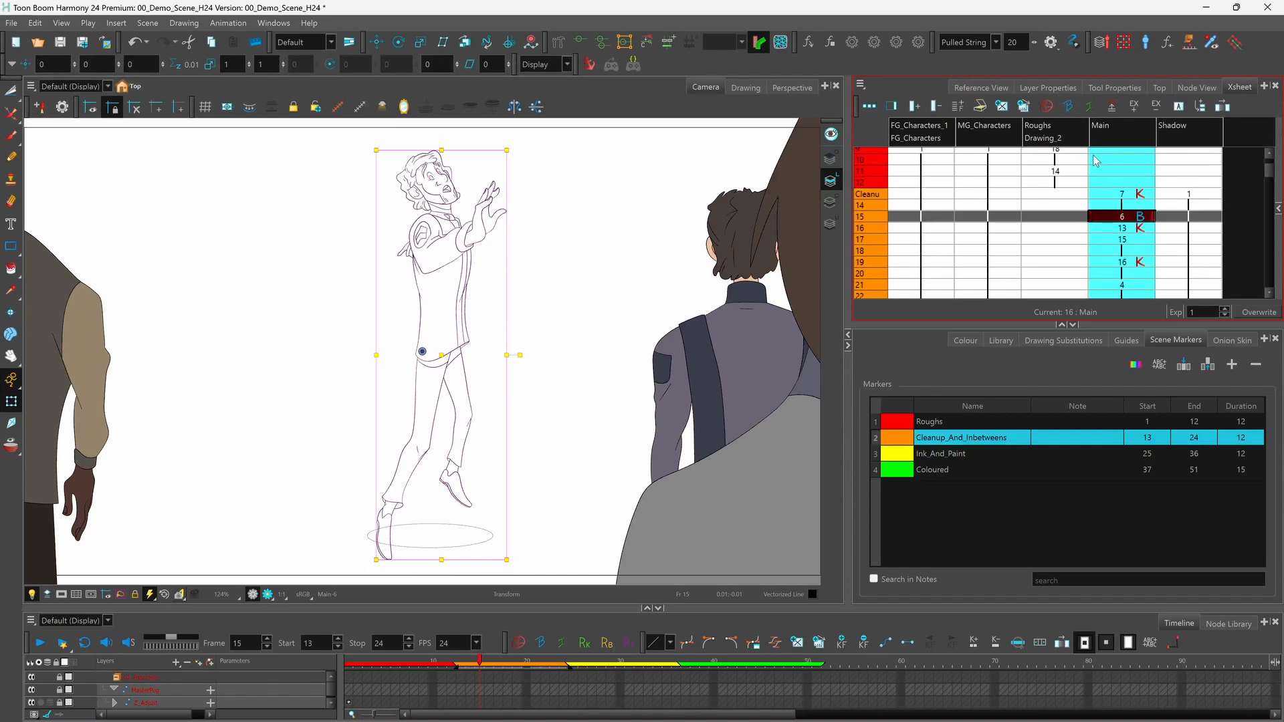
left_click(1138, 240)
left_click(1067, 106)
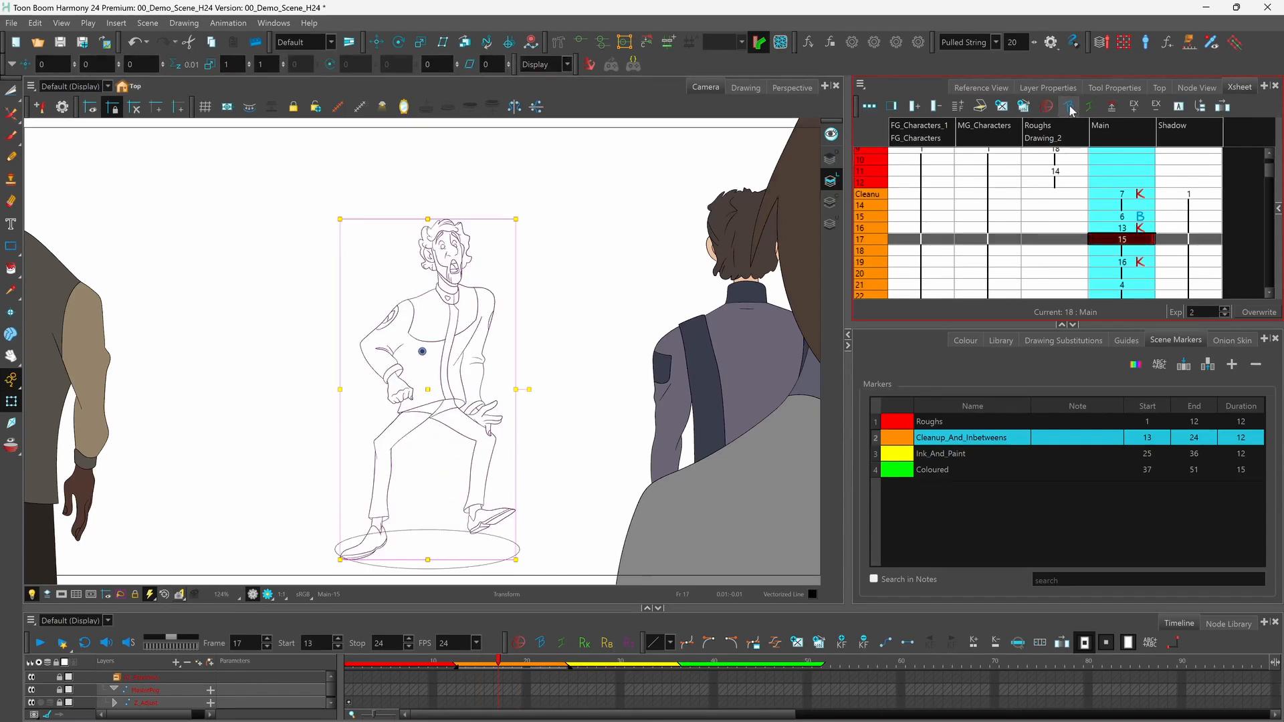
left_click(1135, 286)
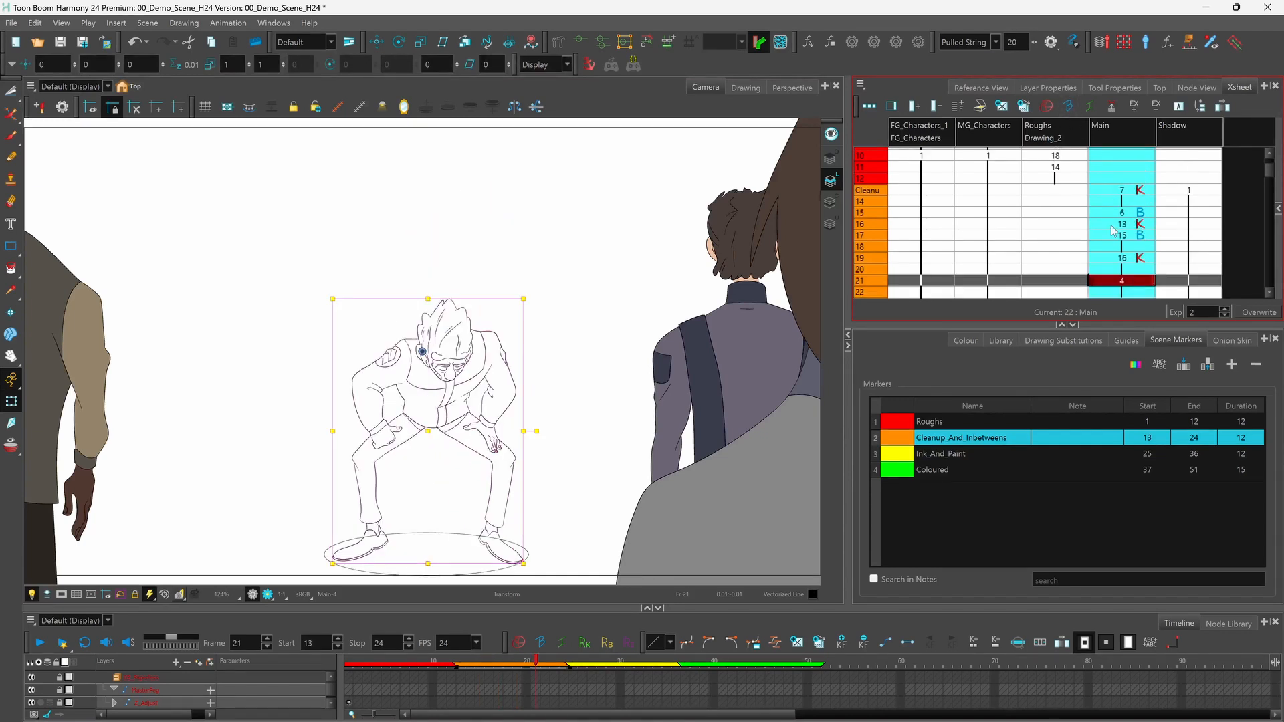
left_click(1069, 106)
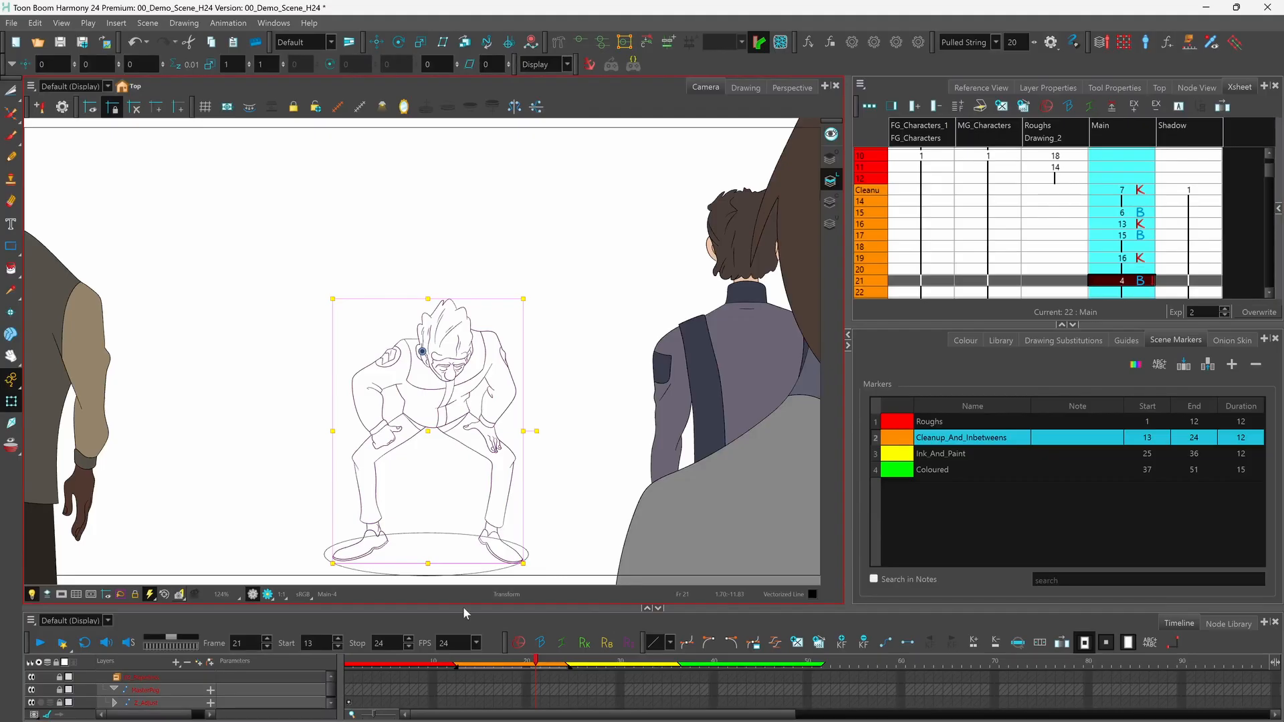
Step: Mark the Main layer's drawings at frames 23 and 27 as keys on the timeline, and try marking frame 25 as a breakdown
left_click(540, 631)
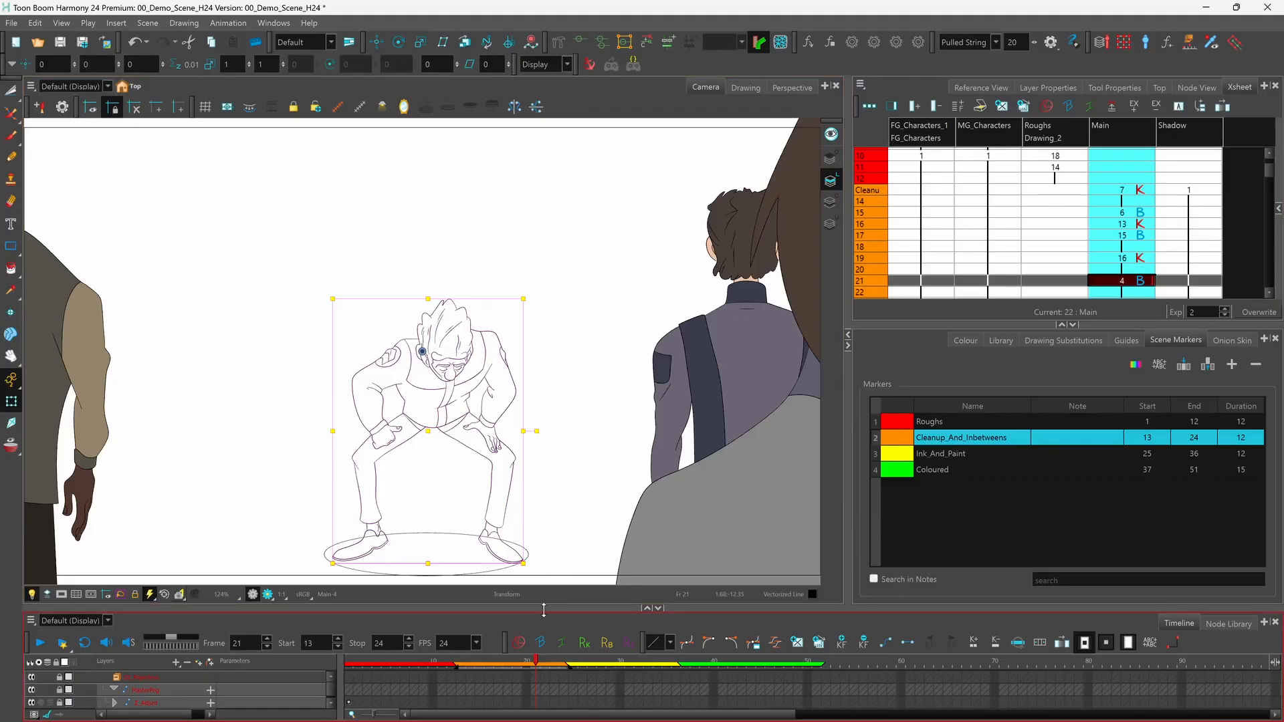
scroll(537, 697, "down", 2)
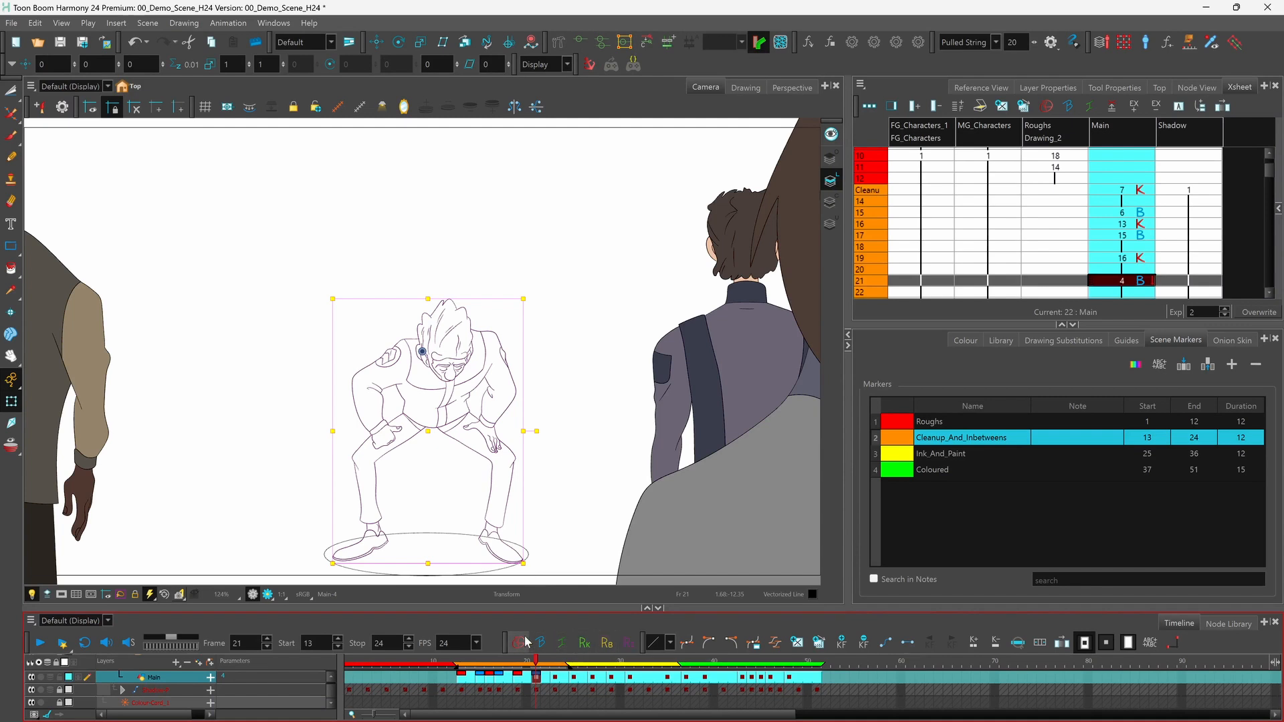
left_click(555, 677)
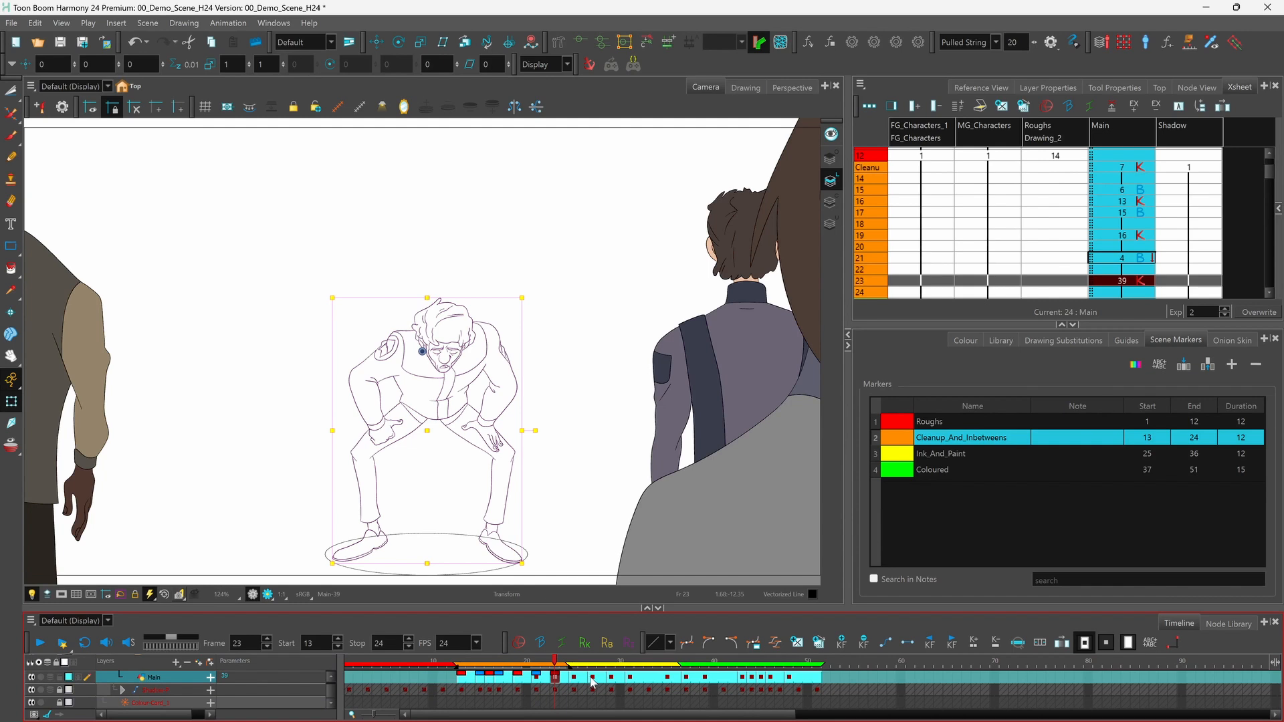
left_click(592, 679)
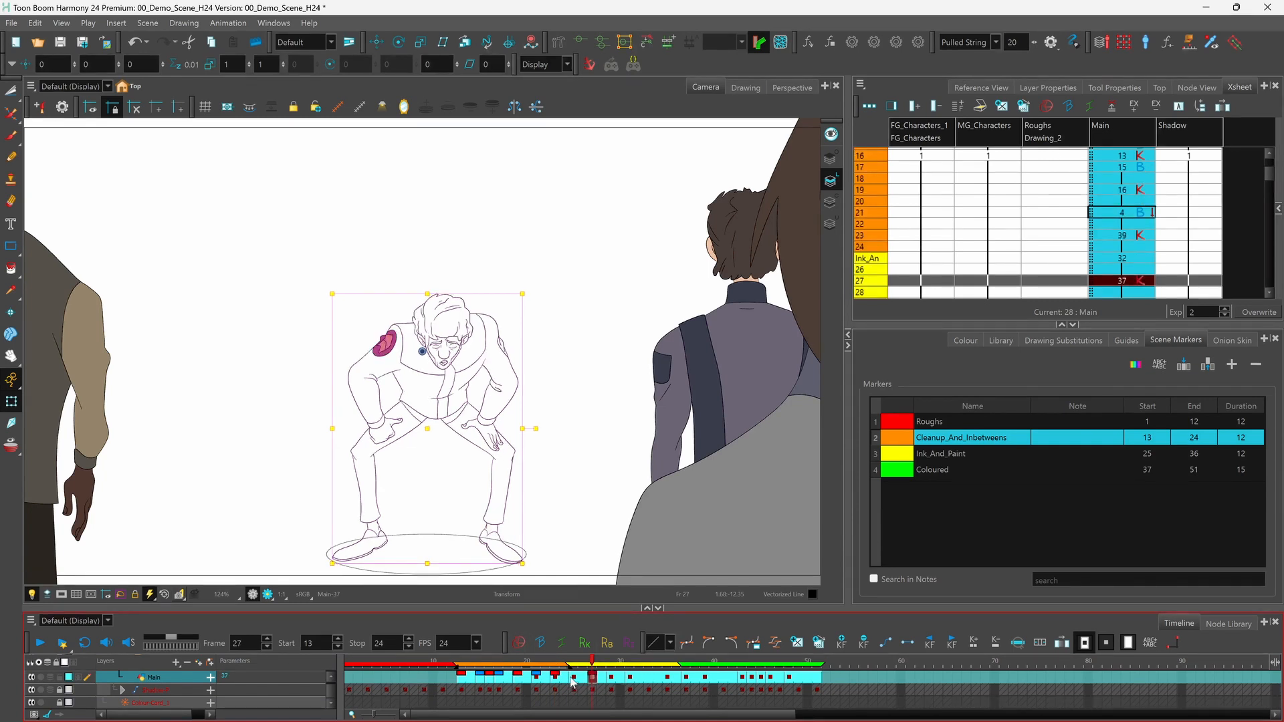
left_click(573, 677)
left_click(541, 643)
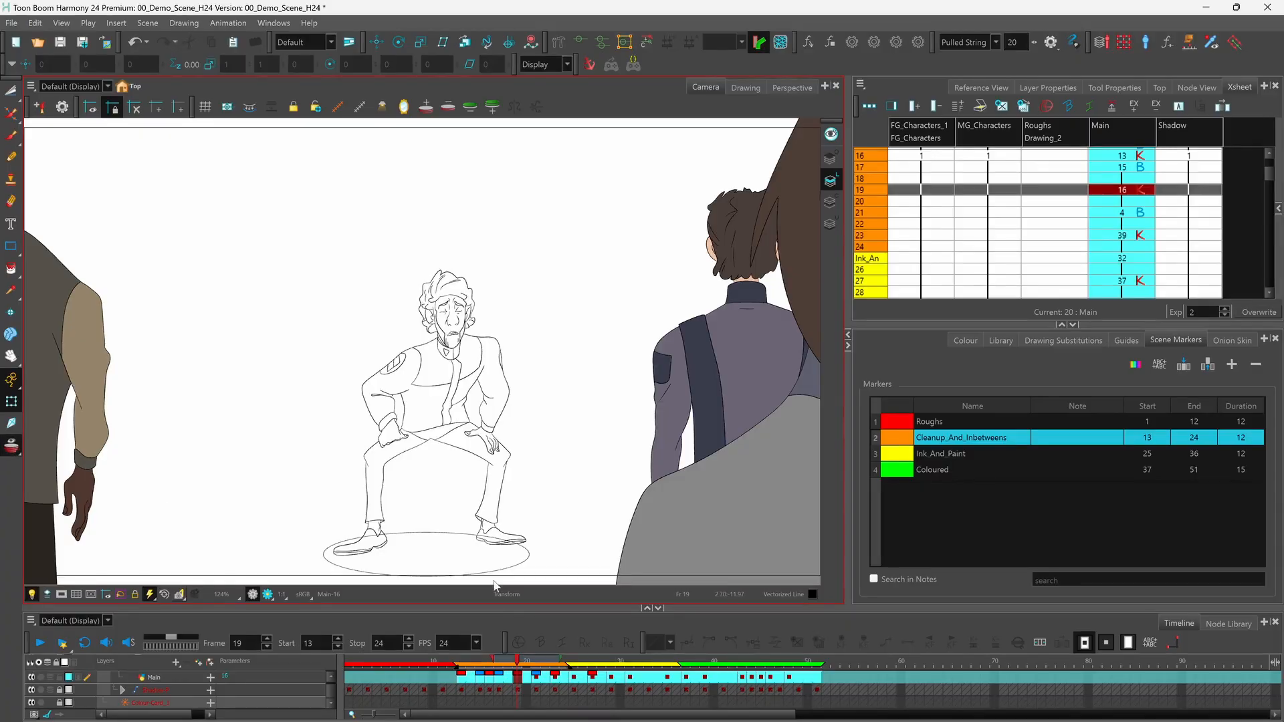
Step: Select the Main drawing at frame 19 and extend its onion skin range back to frame 13
left_click(516, 678)
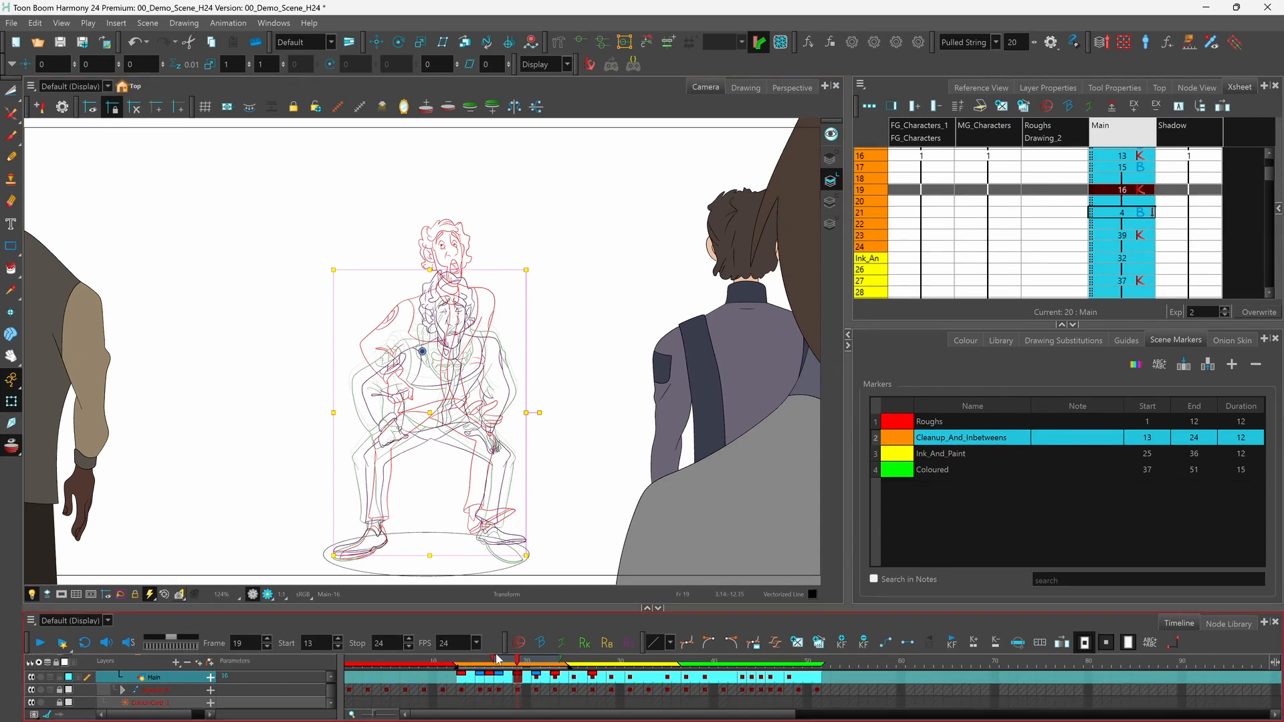
left_click_drag(490, 660, 460, 658)
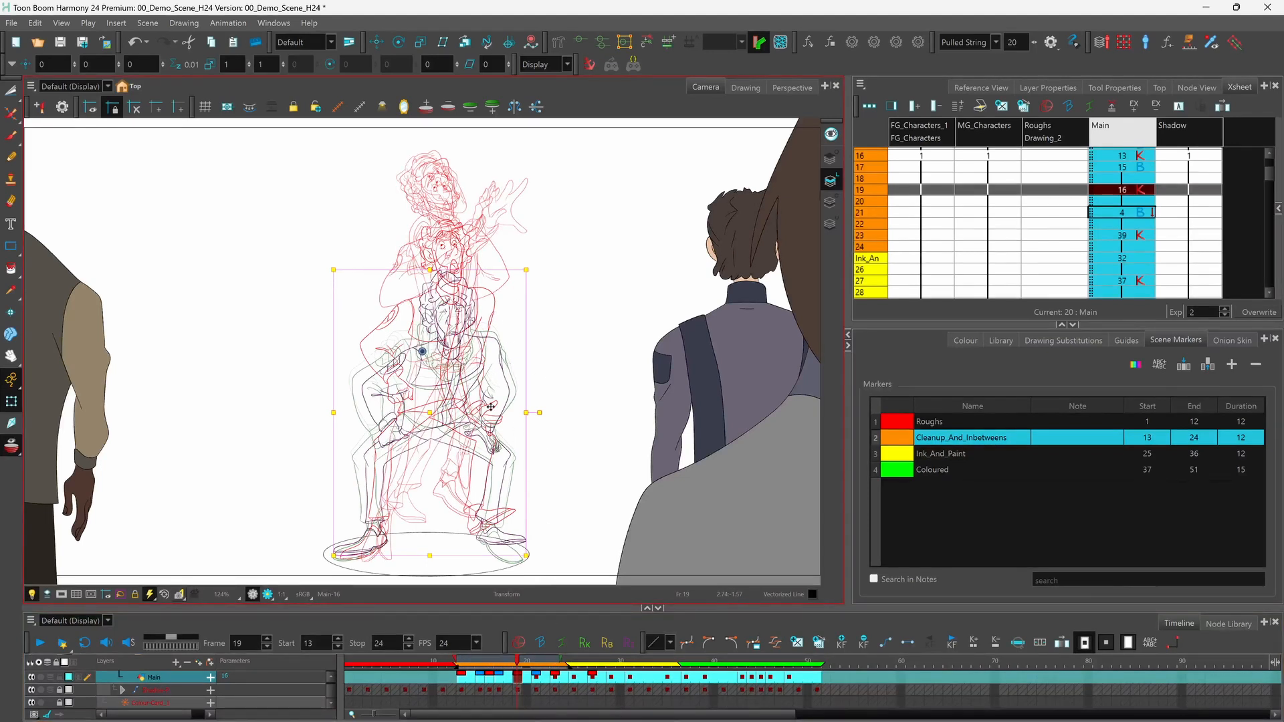
Step: Open the Onion Skin settings and turn on all ten previous and ten next frames
left_click(1237, 340)
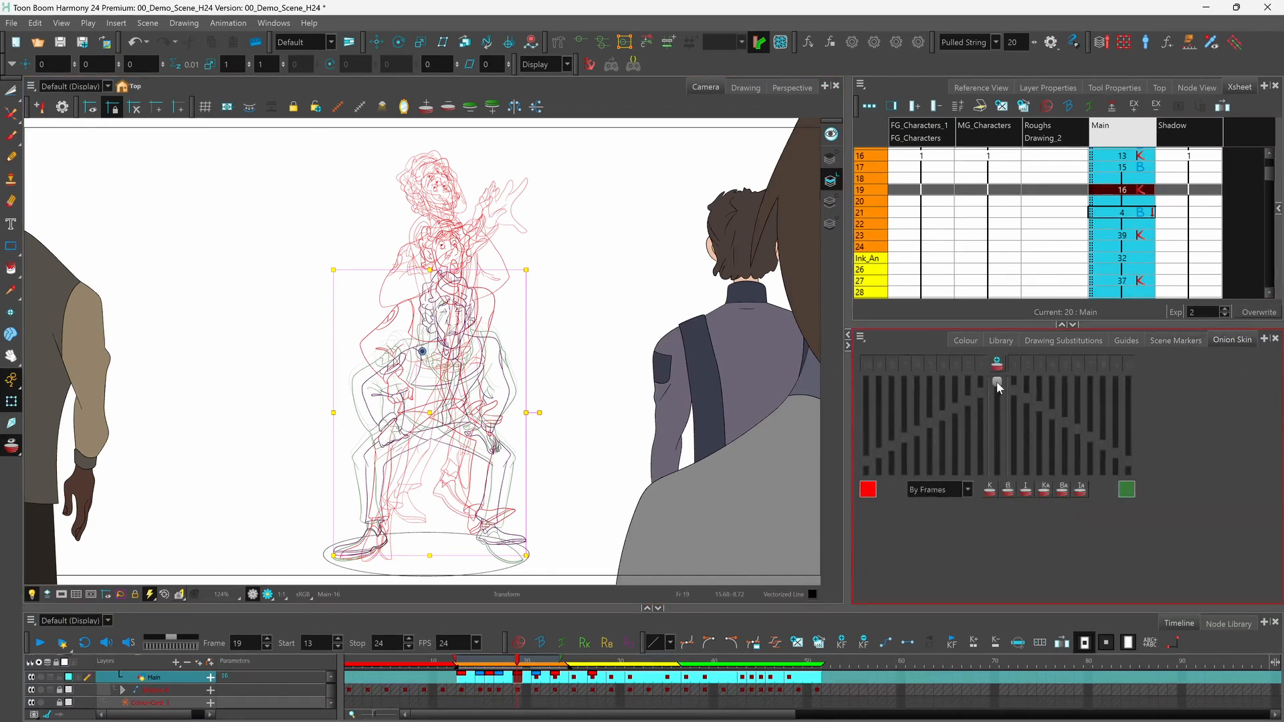
mouse_move(997, 405)
left_mouse_down()
mouse_move(997, 473)
mouse_move(998, 381)
left_mouse_up()
left_click(997, 362)
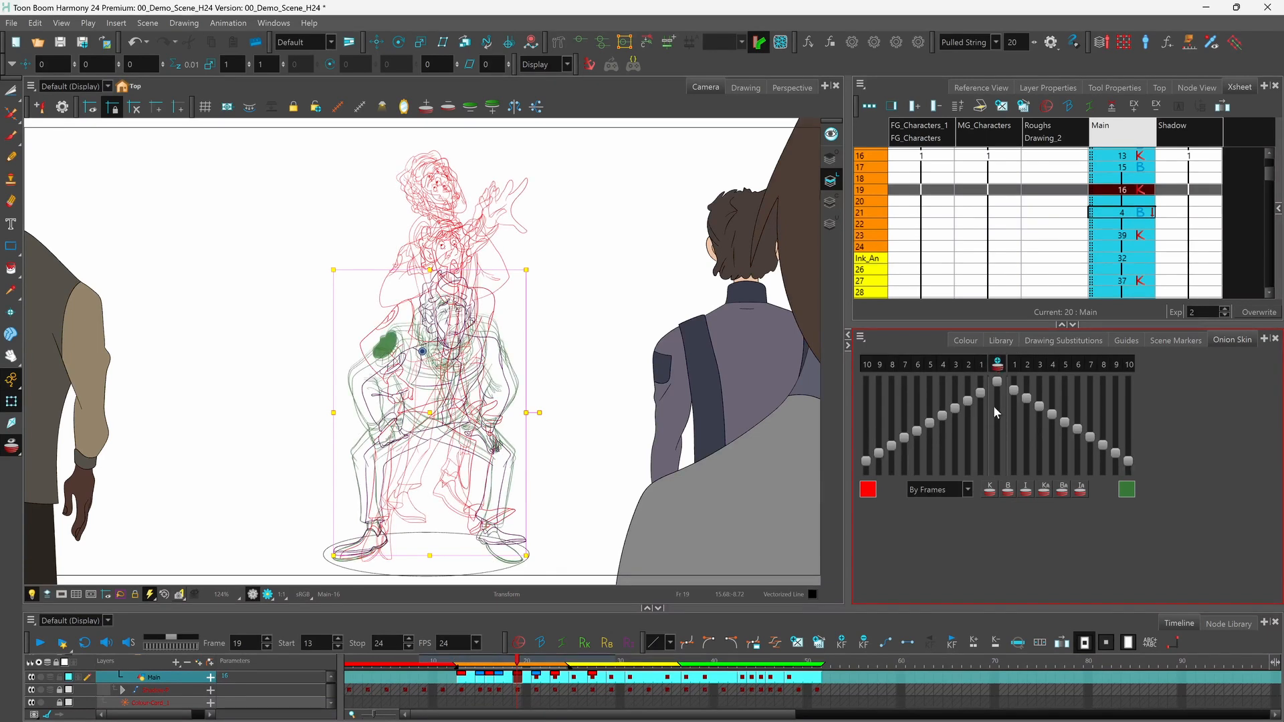
Step: Try hiding and restoring the previous onion skin frames, and do the same with the next frames
left_click(986, 366)
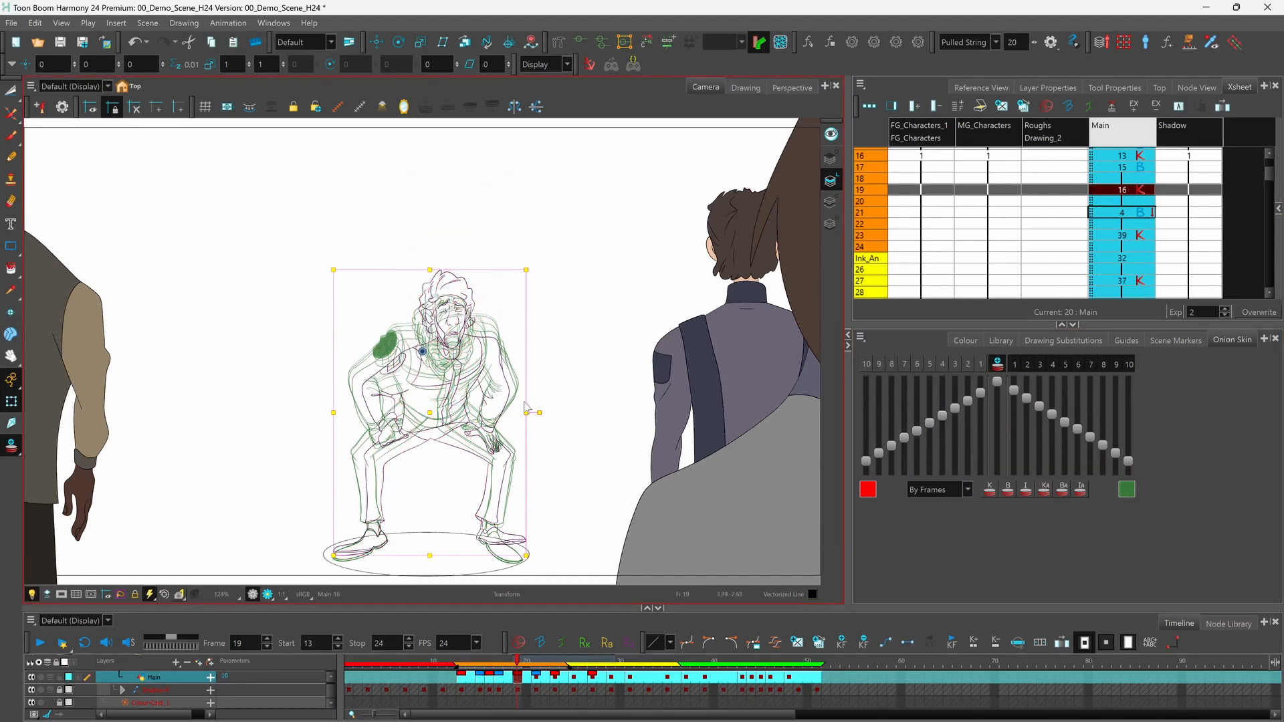
left_click(981, 365)
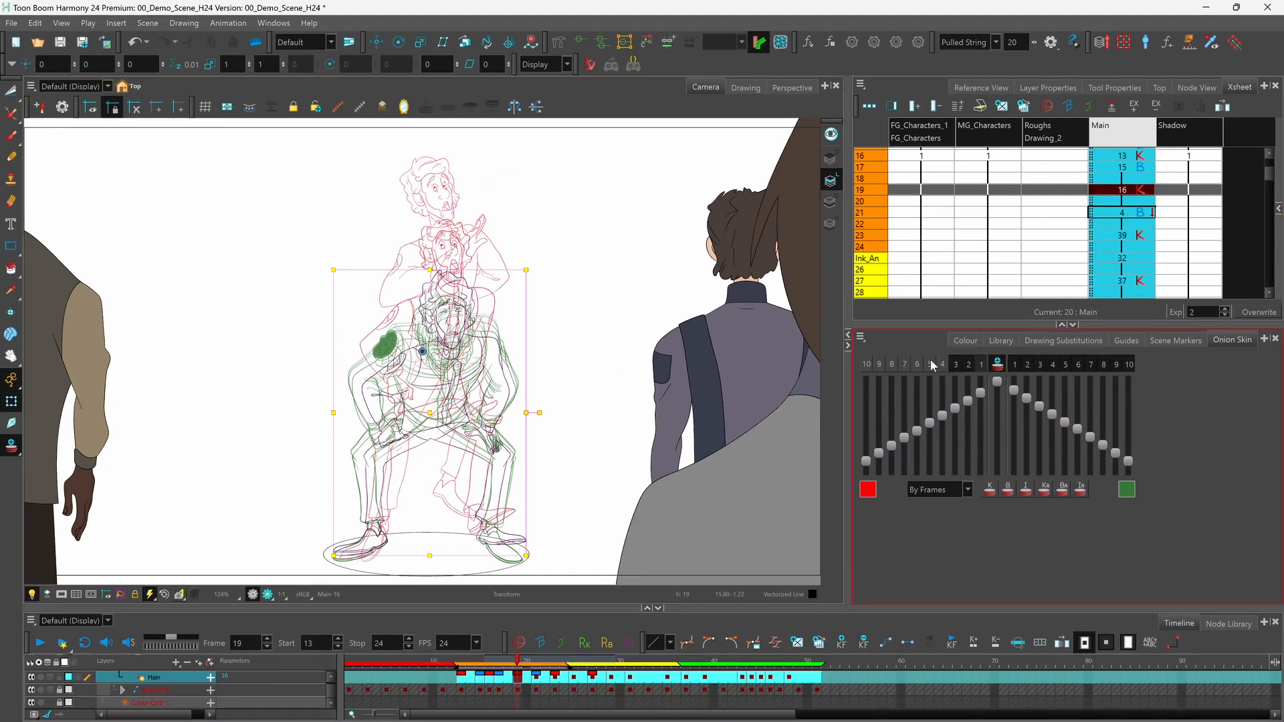
left_click(1014, 363)
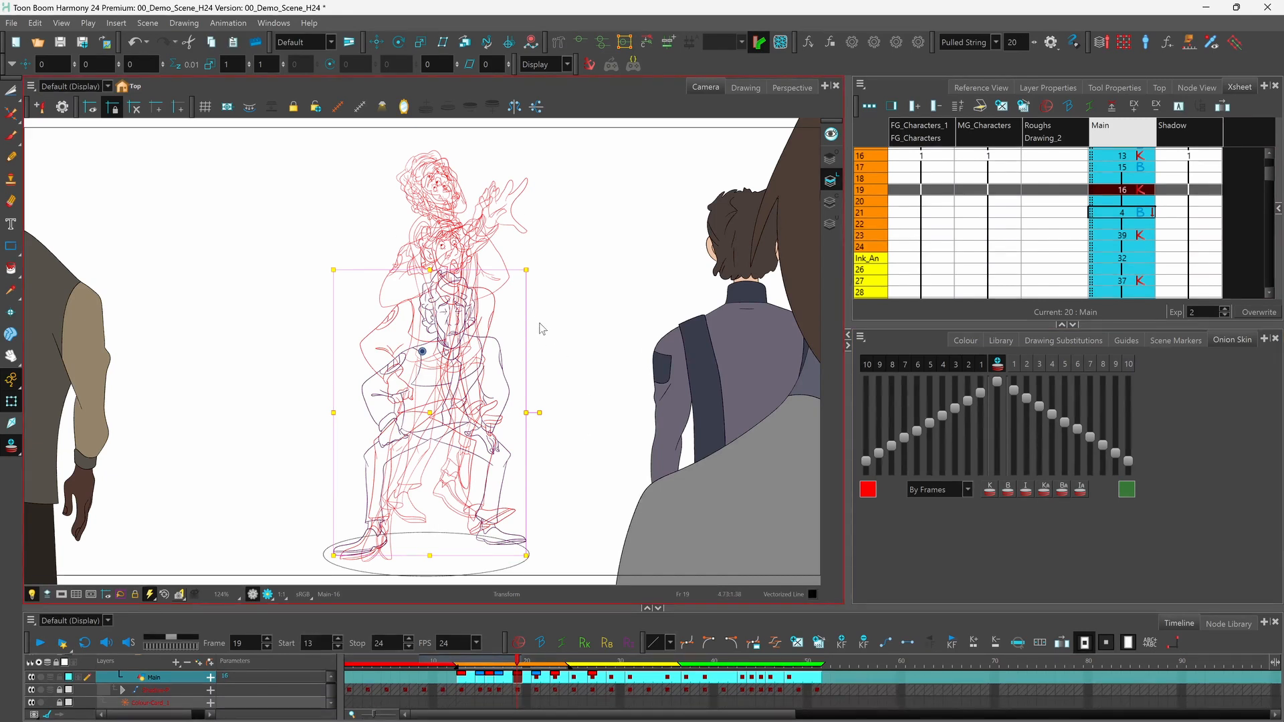
left_click(1015, 363)
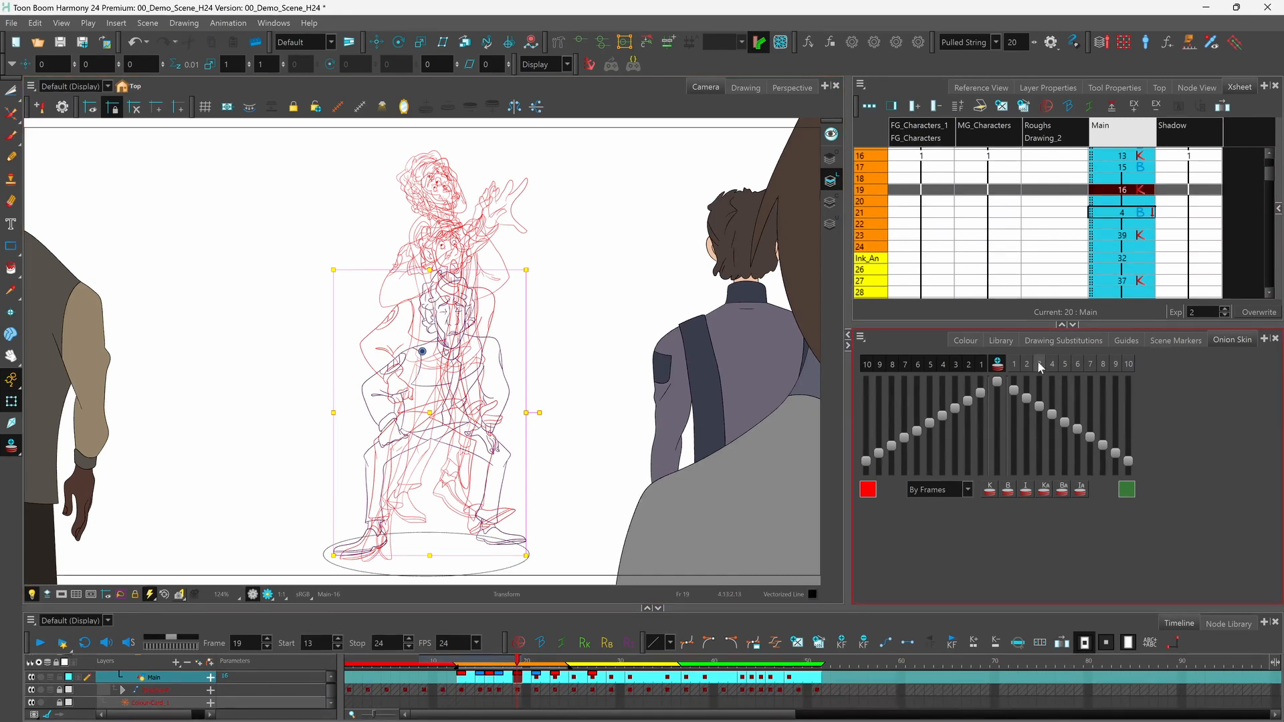
Step: Switch the onion skin to By Drawings, try the key drawings filter, and limit it to breakdown drawings instead
left_click(966, 491)
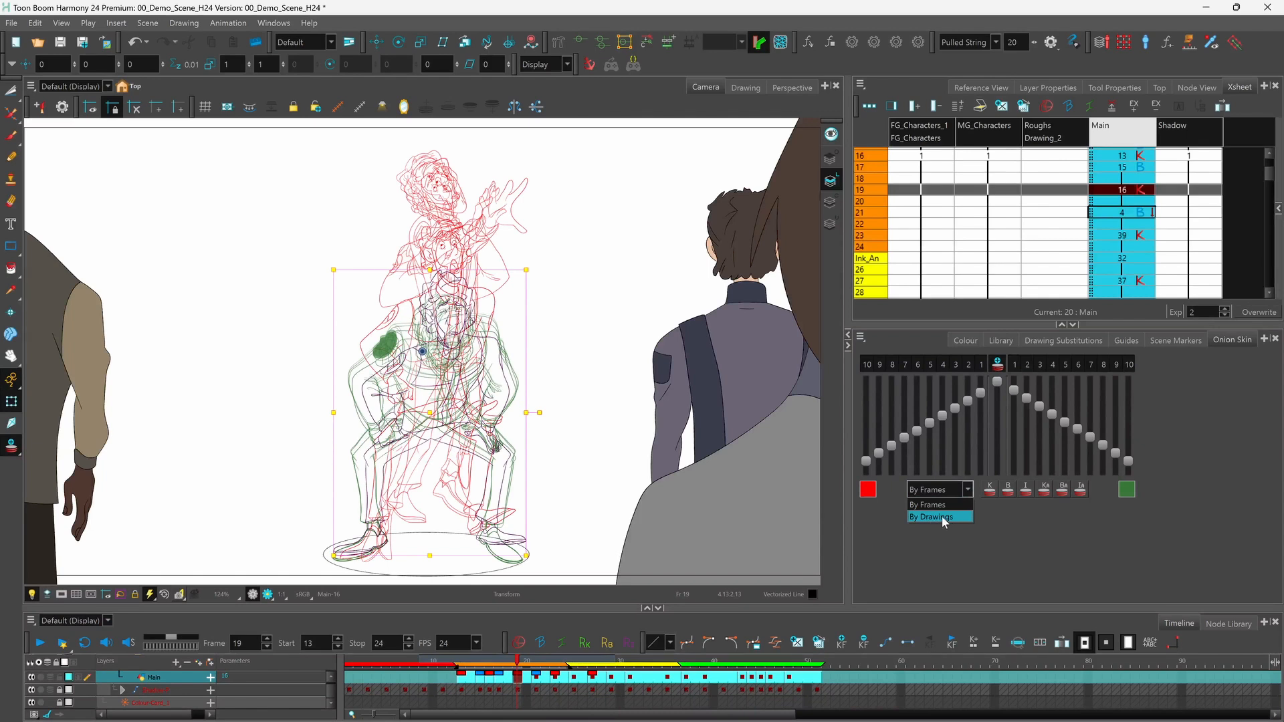
left_click(946, 516)
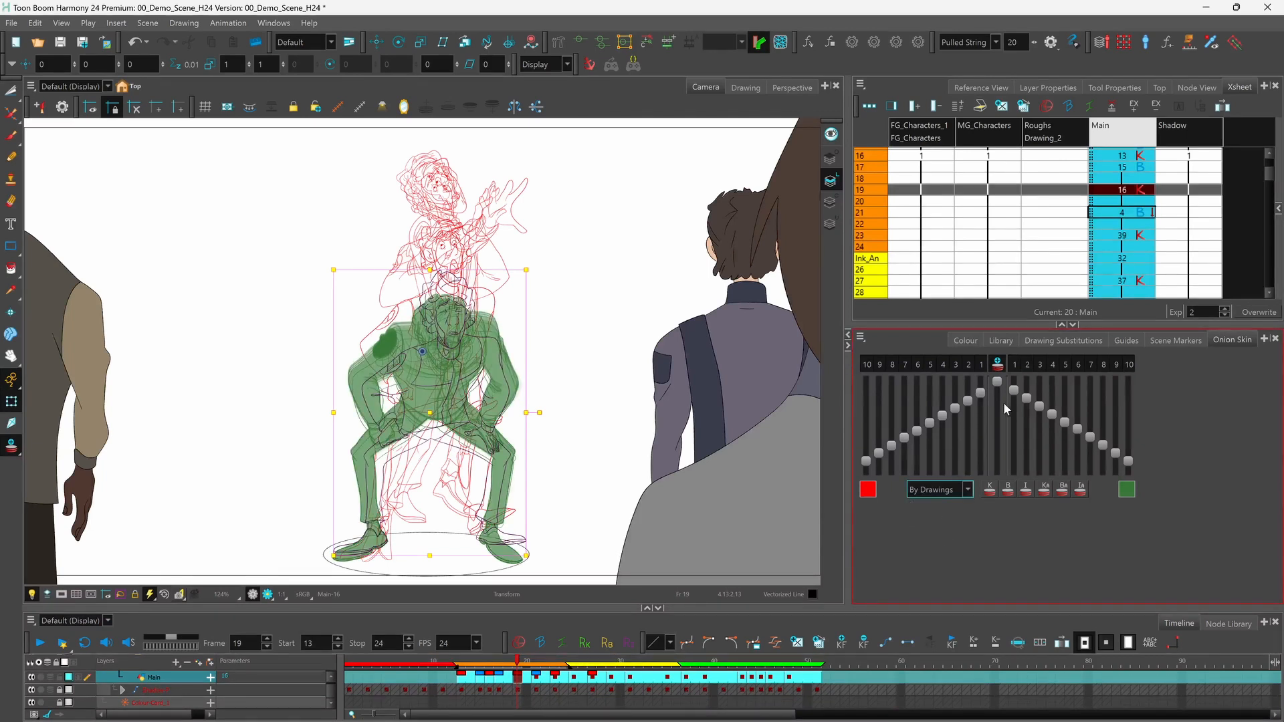
left_click(990, 490)
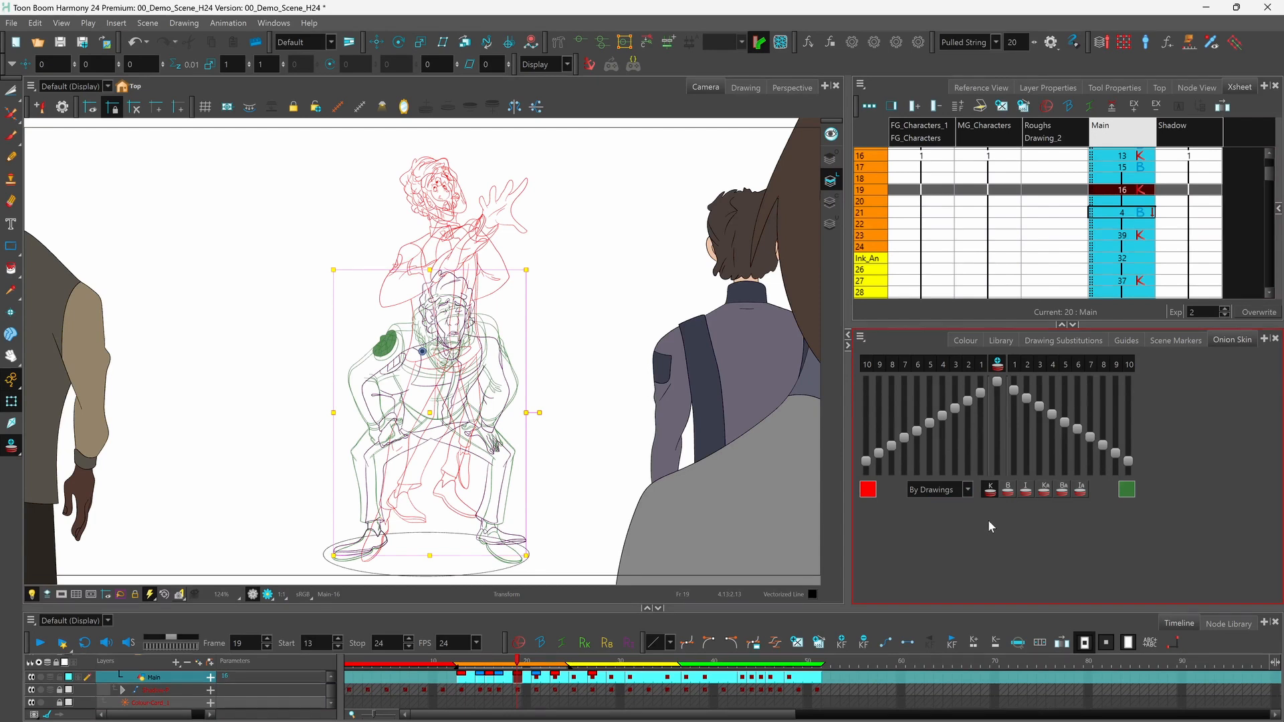
left_click(996, 489)
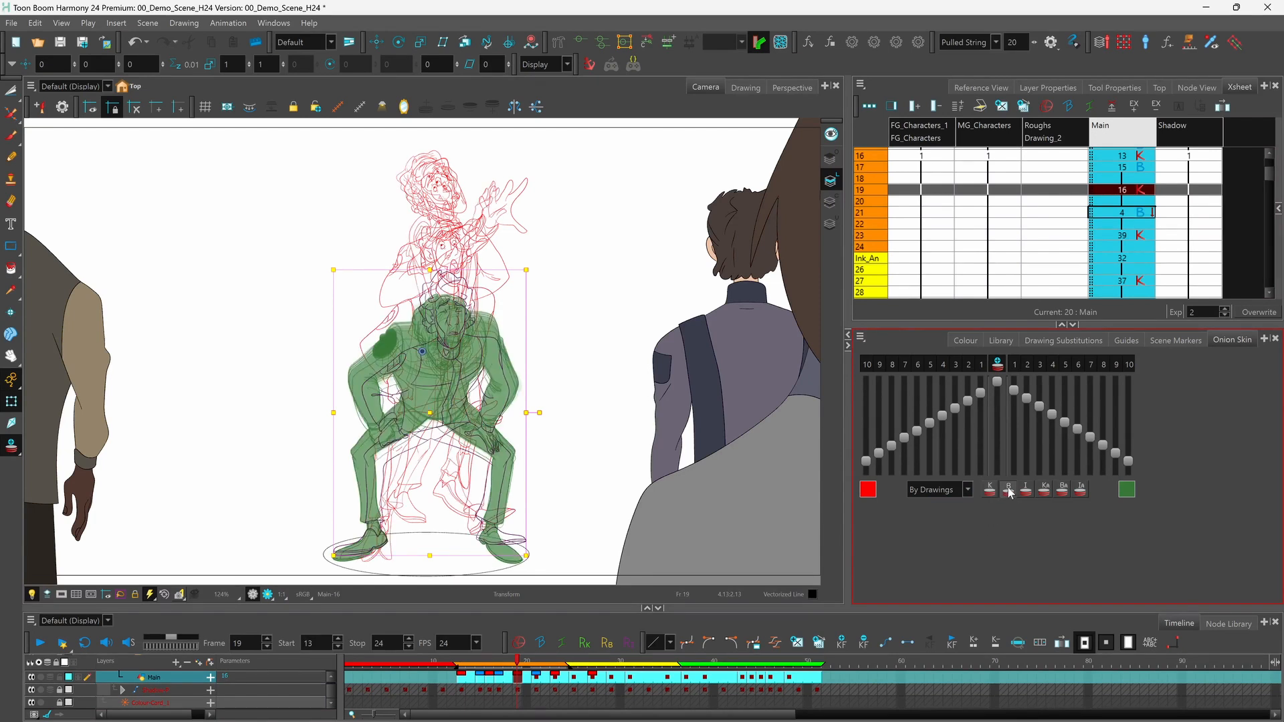
left_click(1008, 489)
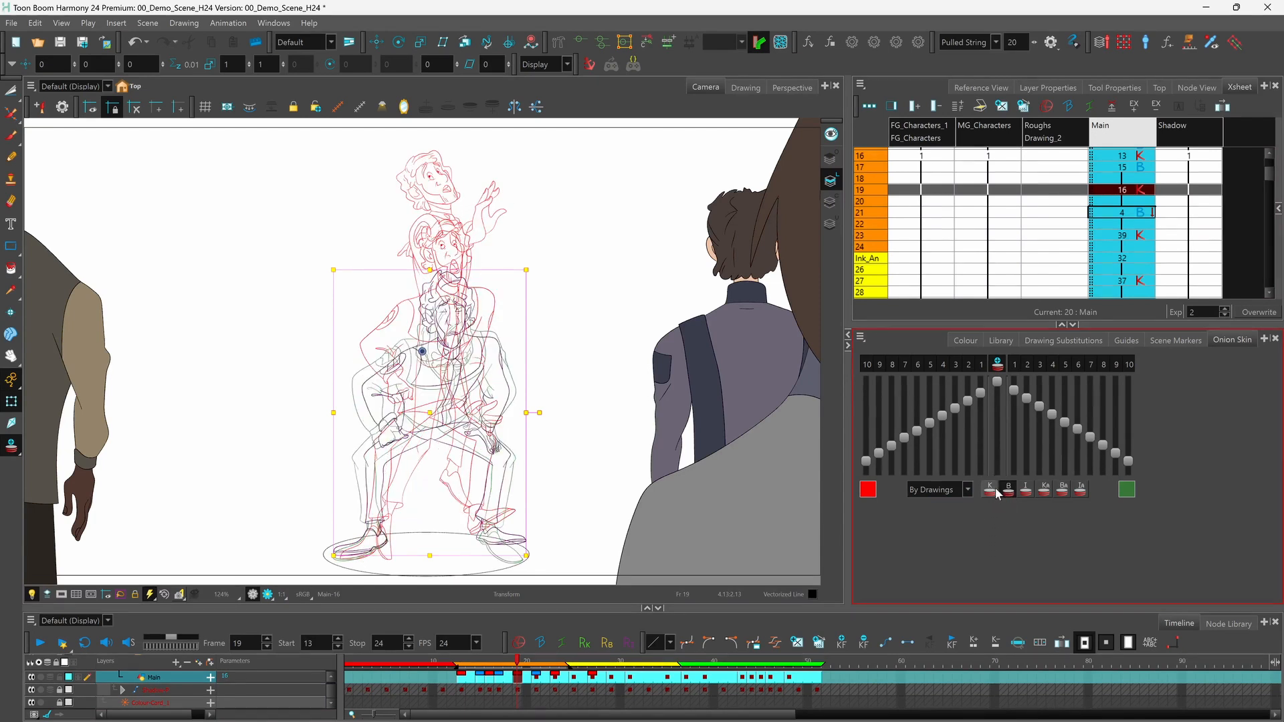
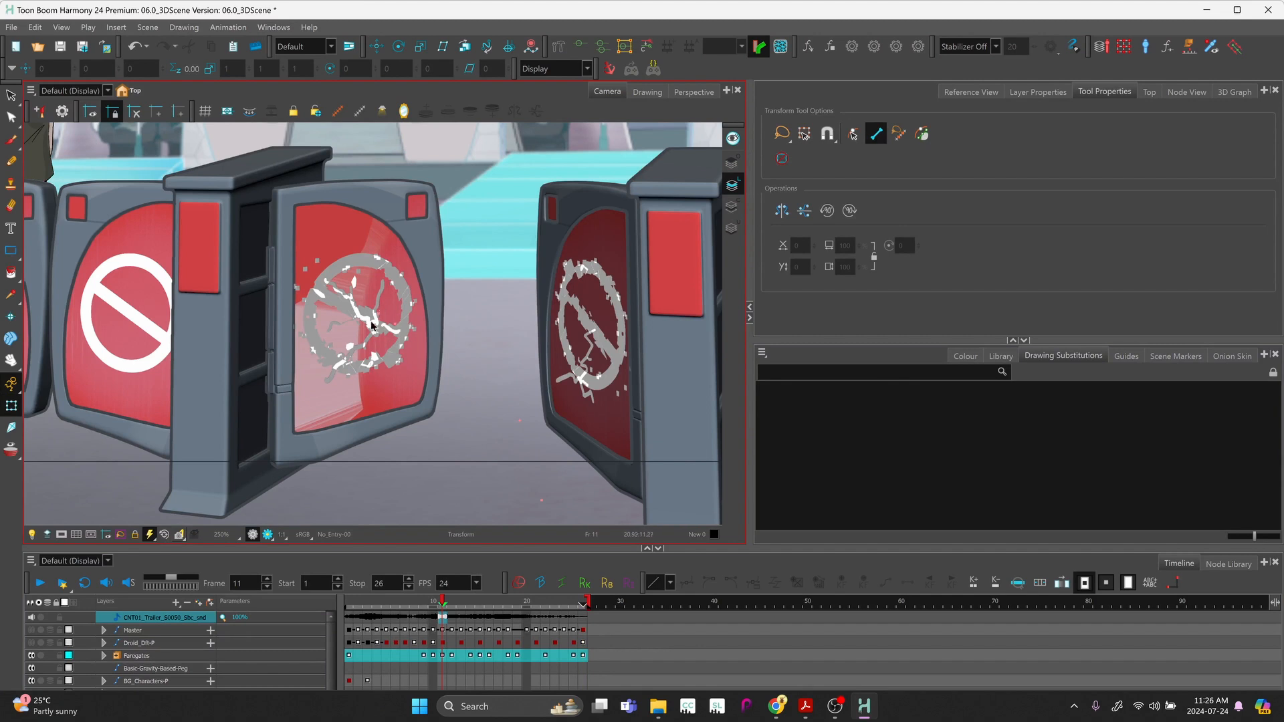
Step: Select the crack artwork on the swinging gate's no-entry sign at frame 11 and delete it
left_click(365, 320)
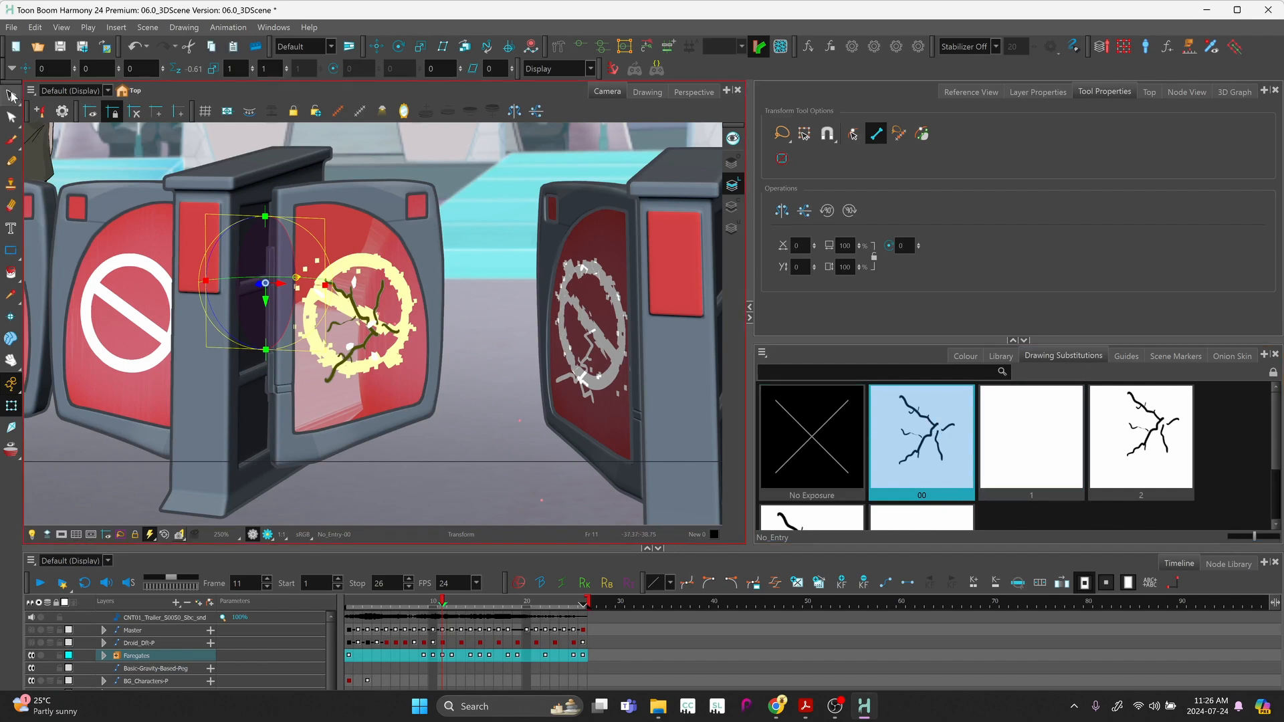
left_click(11, 97)
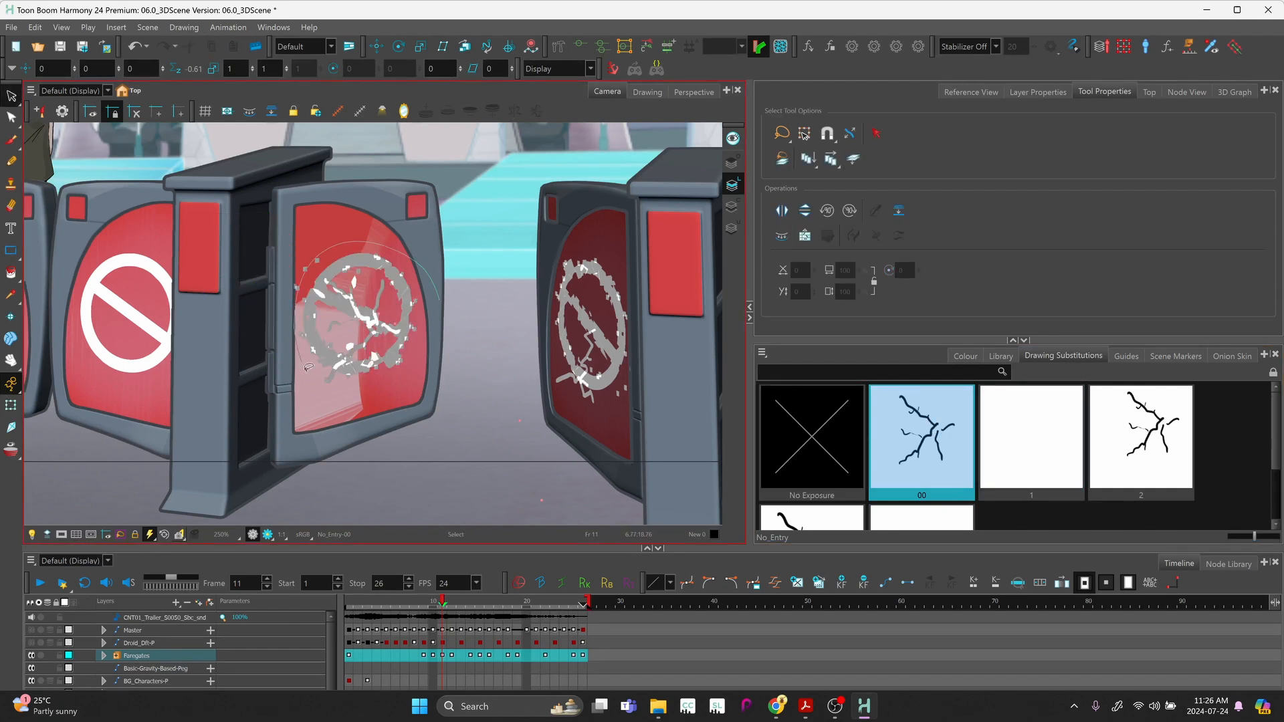
left_click_drag(308, 367, 433, 285)
key("Delete")
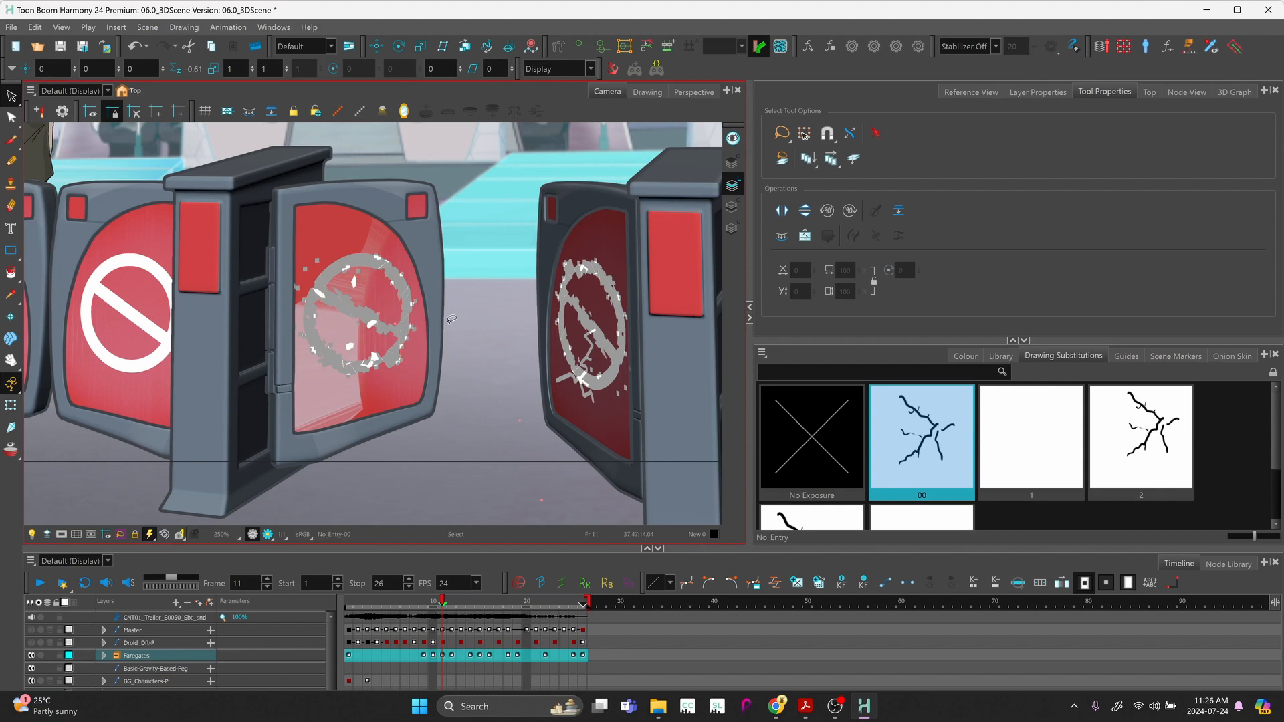
Step: Use the Stamp tool's Crack preset to stamp a crack onto the open gate's no-entry sign at frame 12
left_click(12, 187)
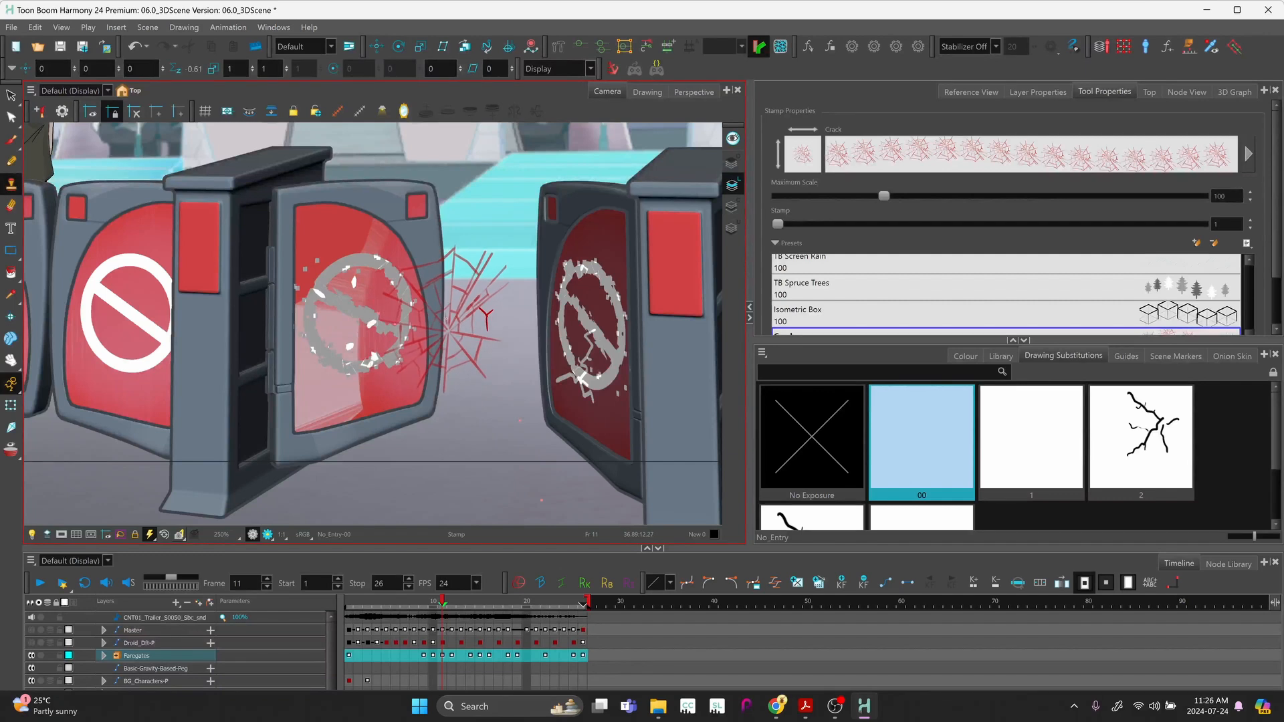
key(".")
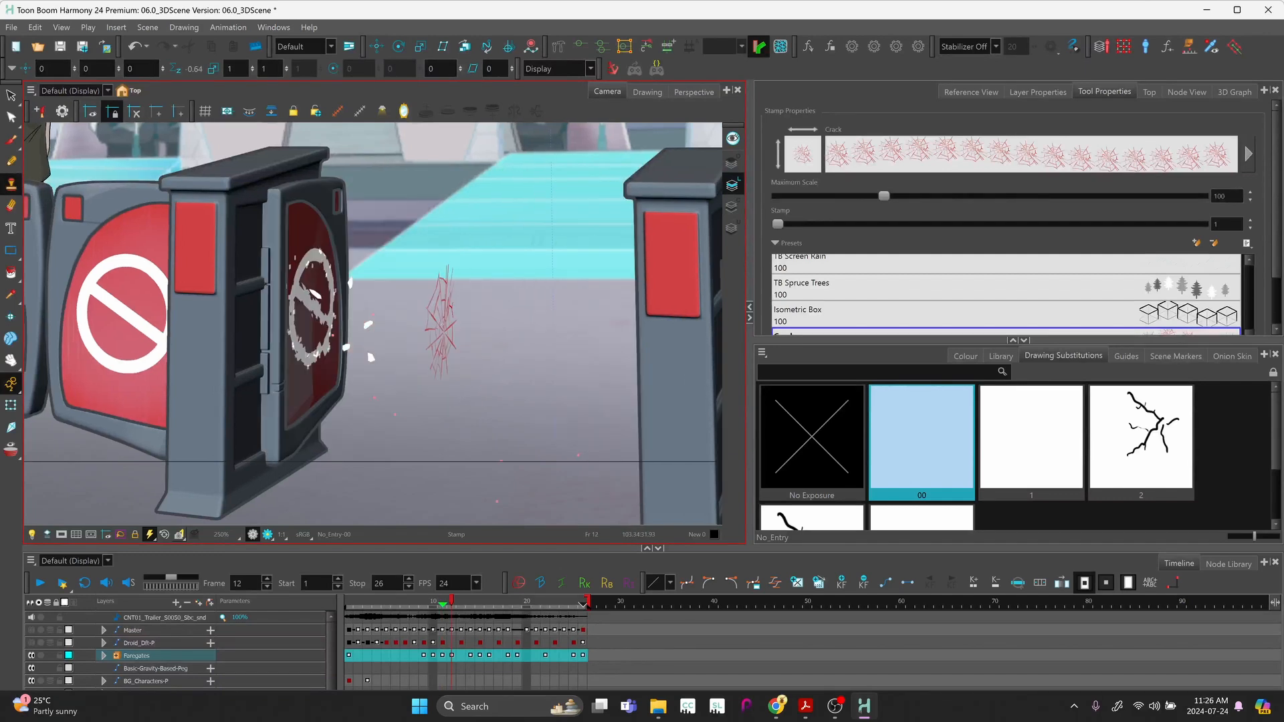
key(".")
key("comma")
key(".")
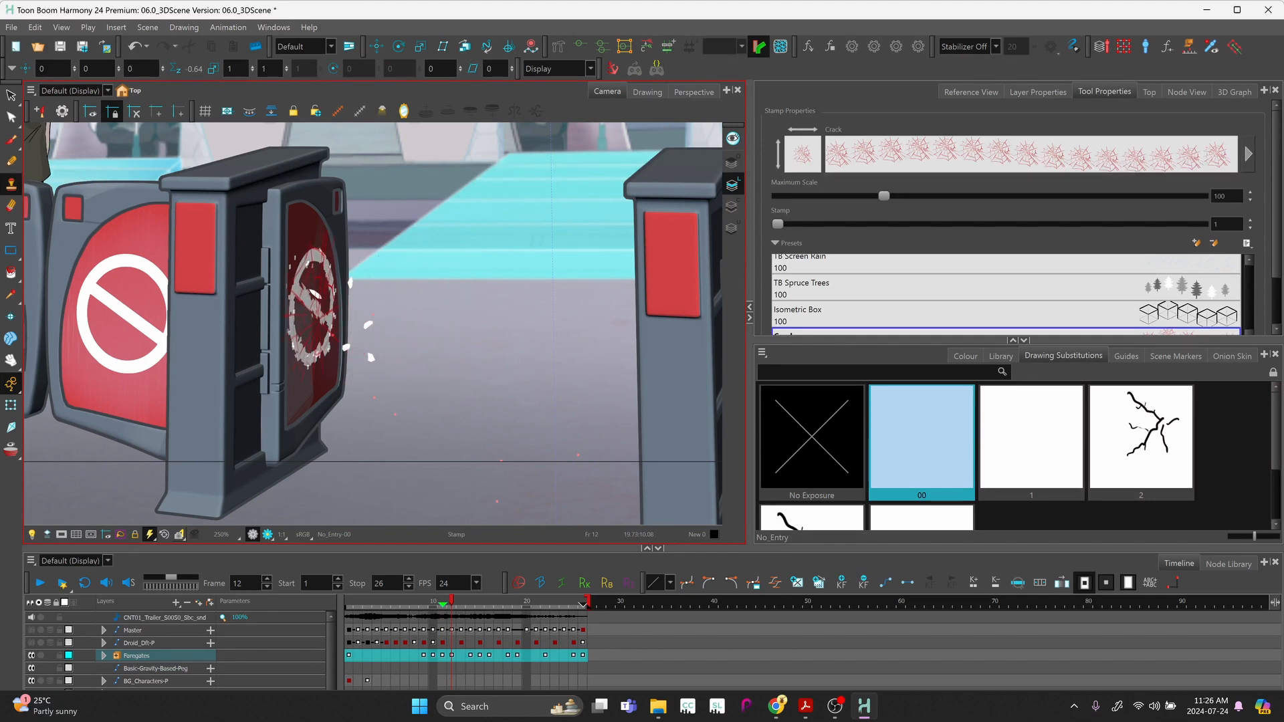
left_click(311, 306)
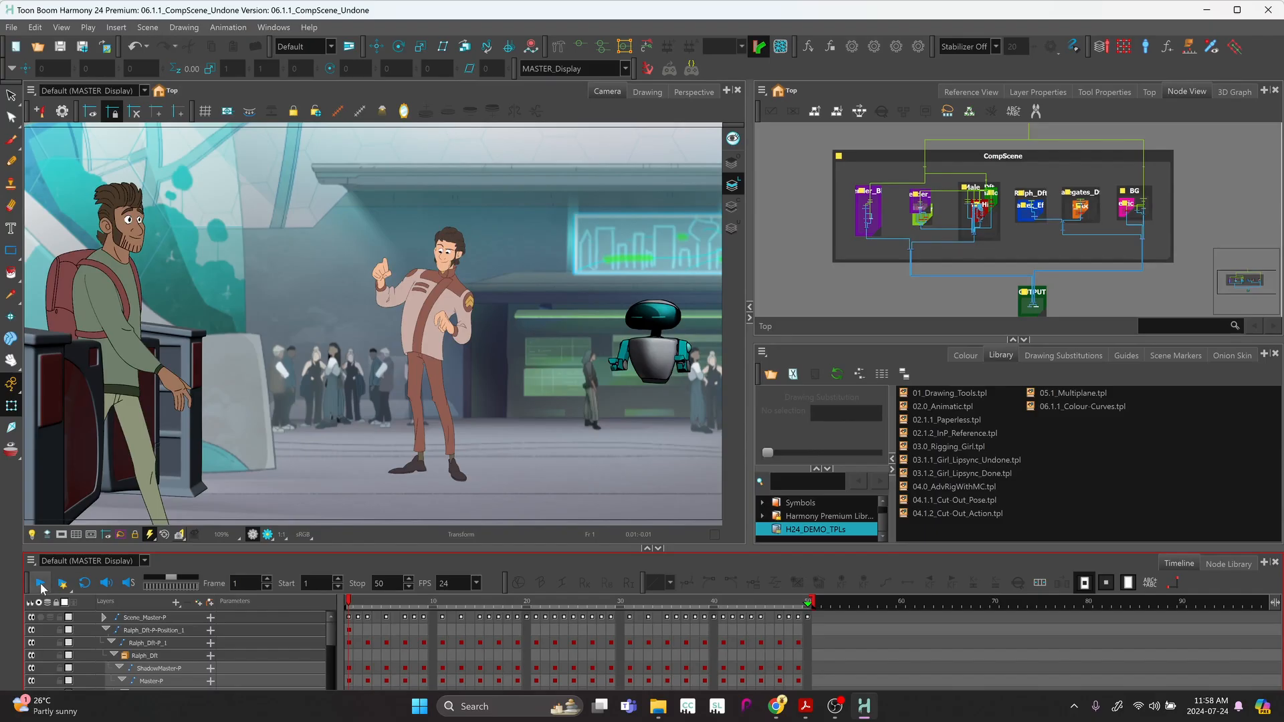
Step: Play the composited scene and switch the camera view to the rendered display
left_click(40, 586)
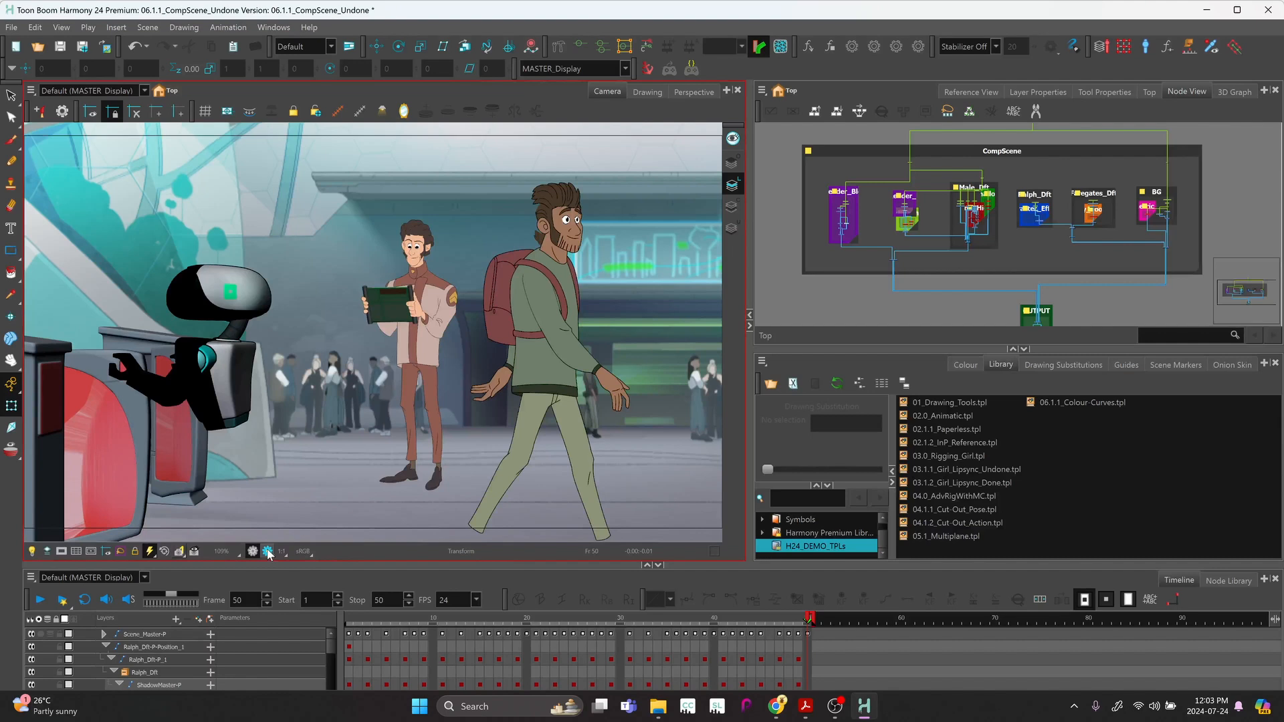
left_click(268, 552)
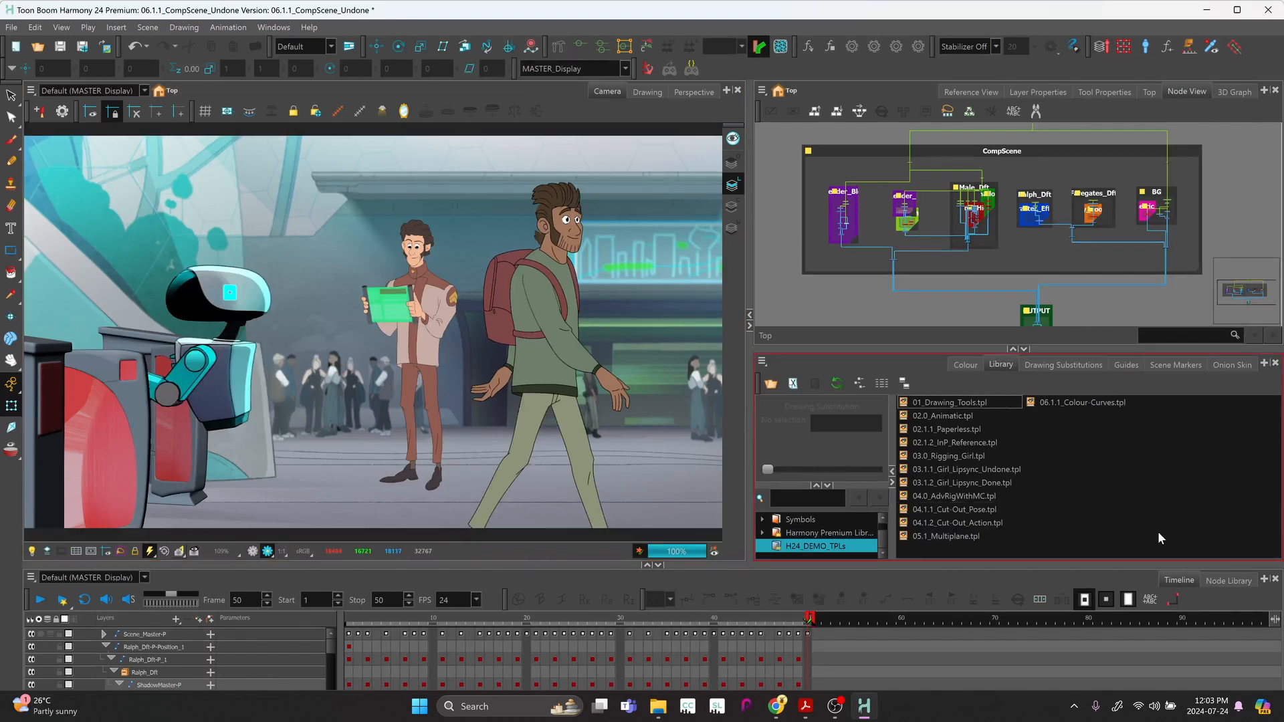
Step: Show the Node Library, enlarge it to browse the available nodes, and shrink it back
left_click(1230, 581)
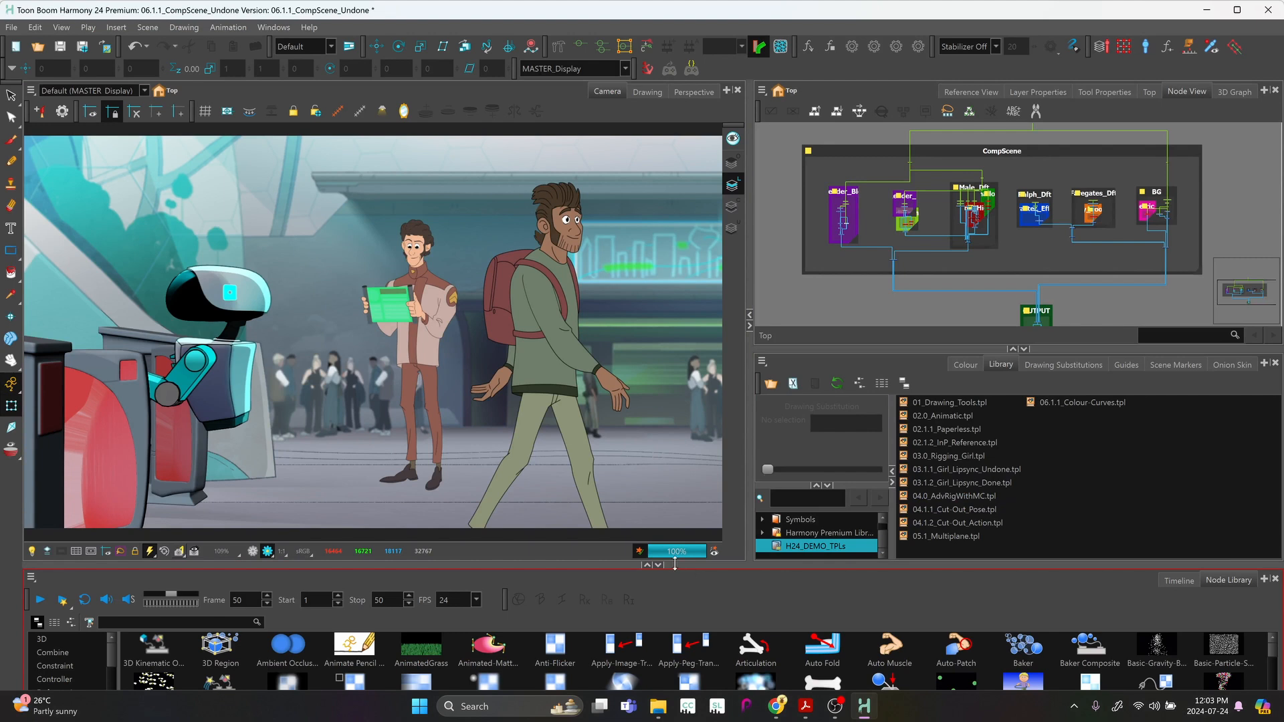
left_click_drag(686, 566, 686, 335)
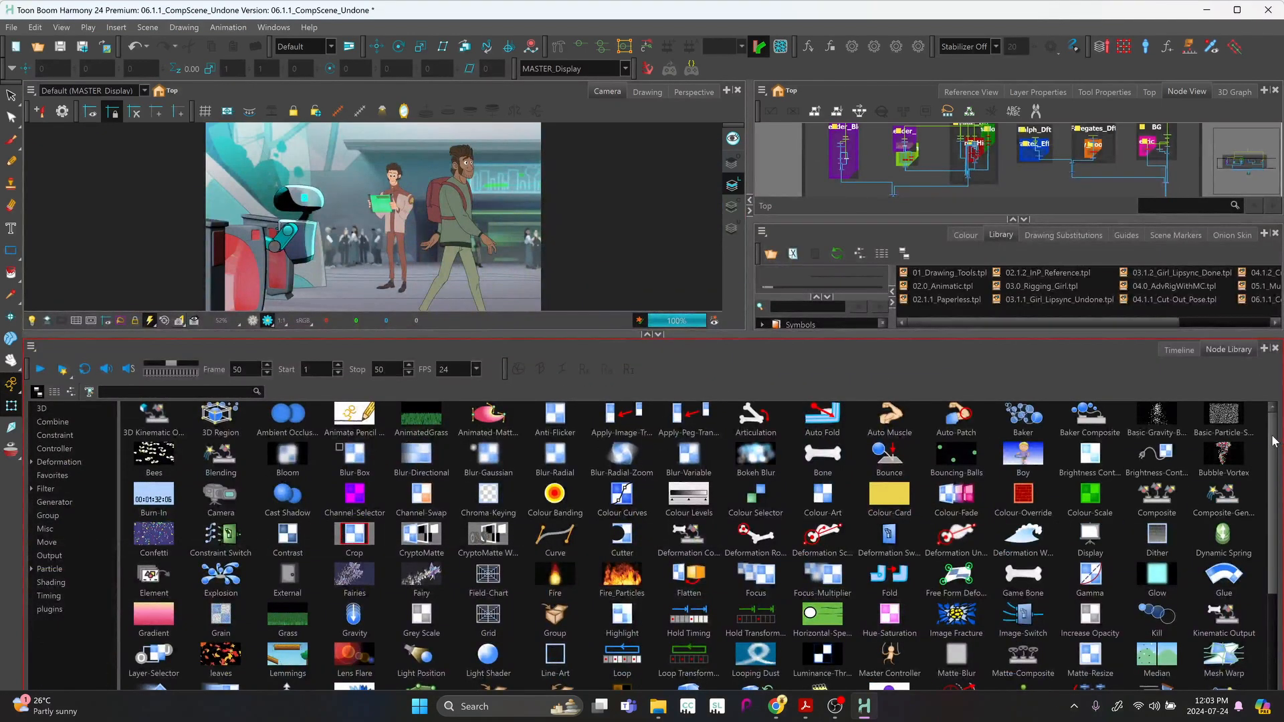
mouse_move(1274, 441)
left_mouse_down()
mouse_move(1267, 588)
mouse_move(1273, 451)
left_mouse_up()
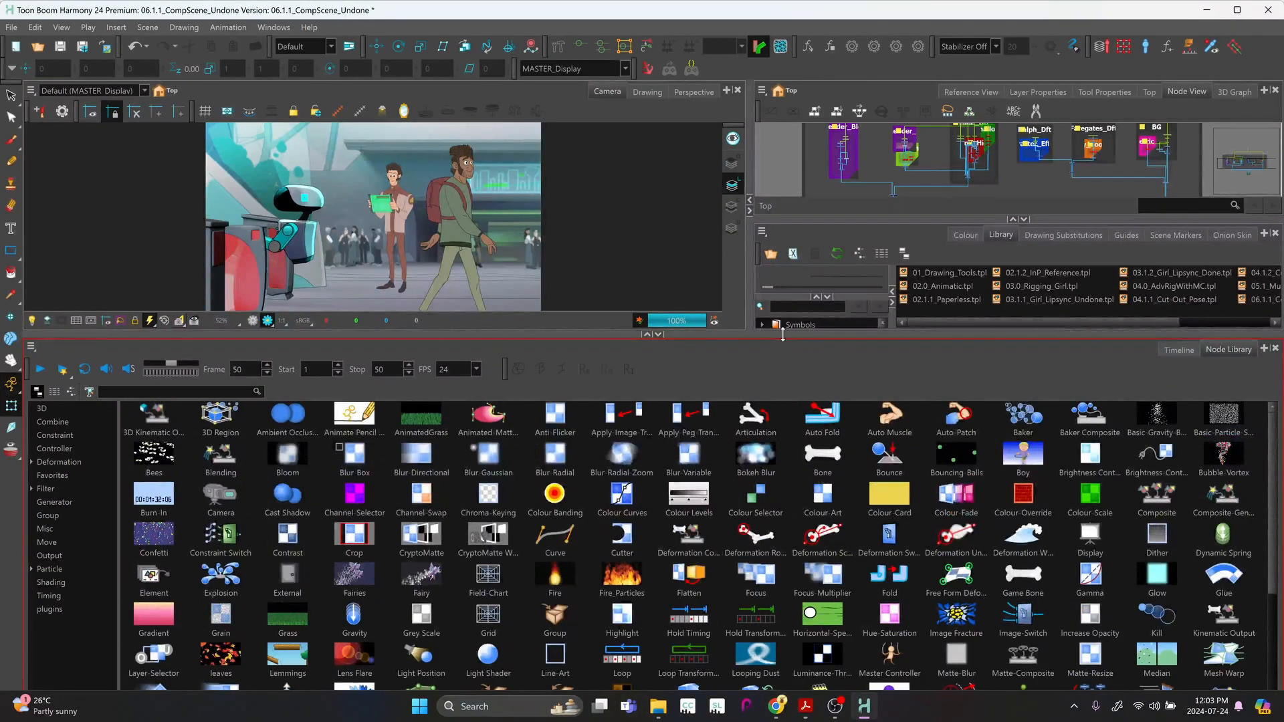
left_click_drag(783, 334, 783, 571)
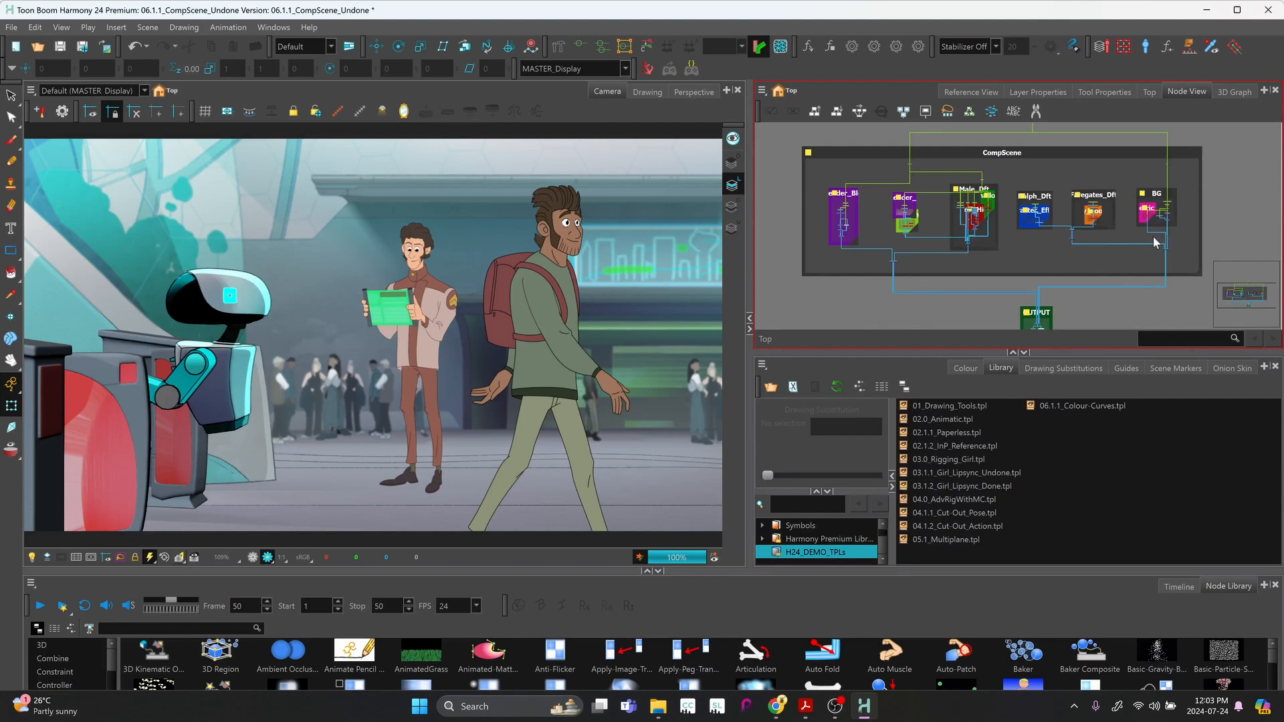
Step: Enable the disabled node in the BG group's Volumetric Lights backdrop and compare the render before and after
scroll(1153, 240, "up", 4)
scroll(1078, 245, "up", 5)
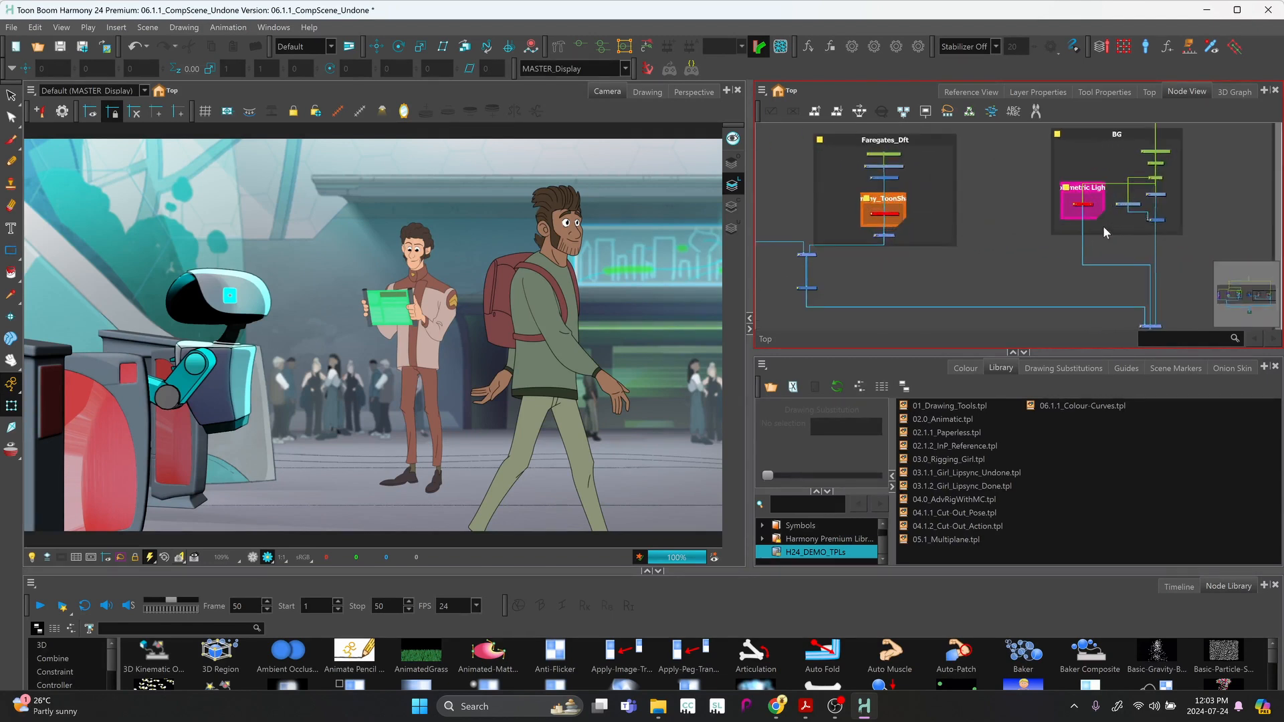
left_click_drag(971, 306, 967, 310)
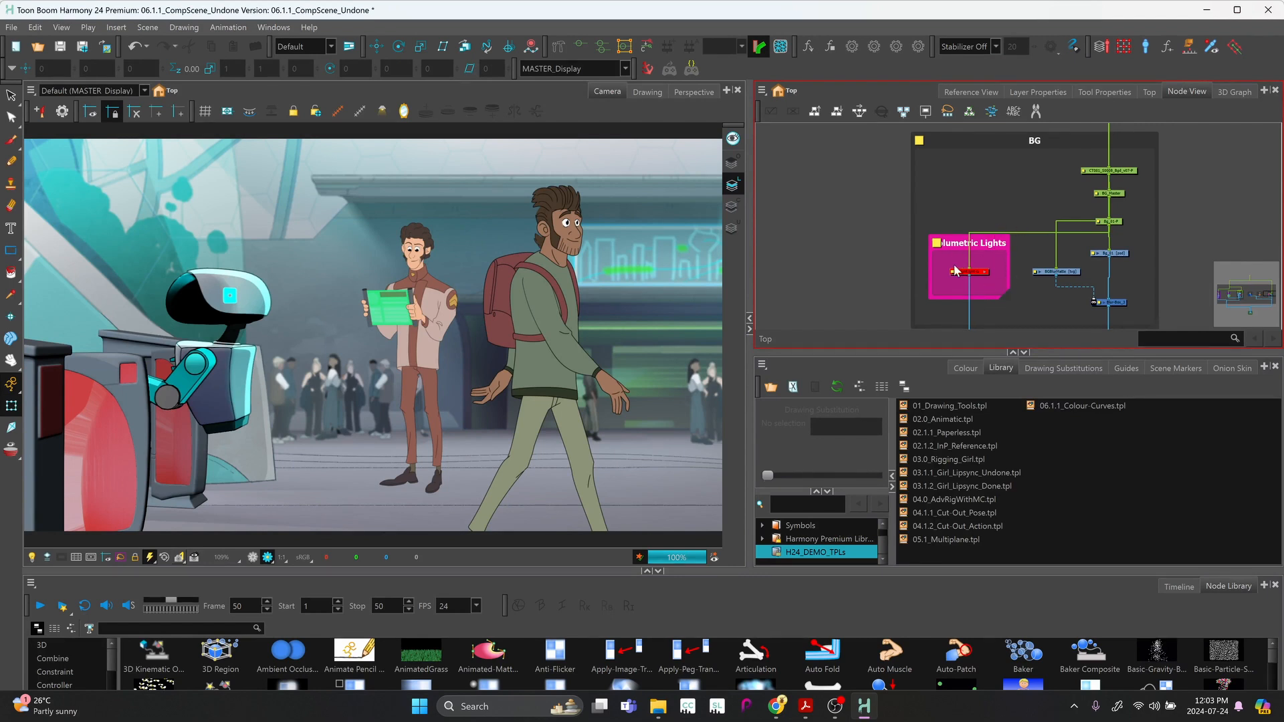
left_click(998, 288)
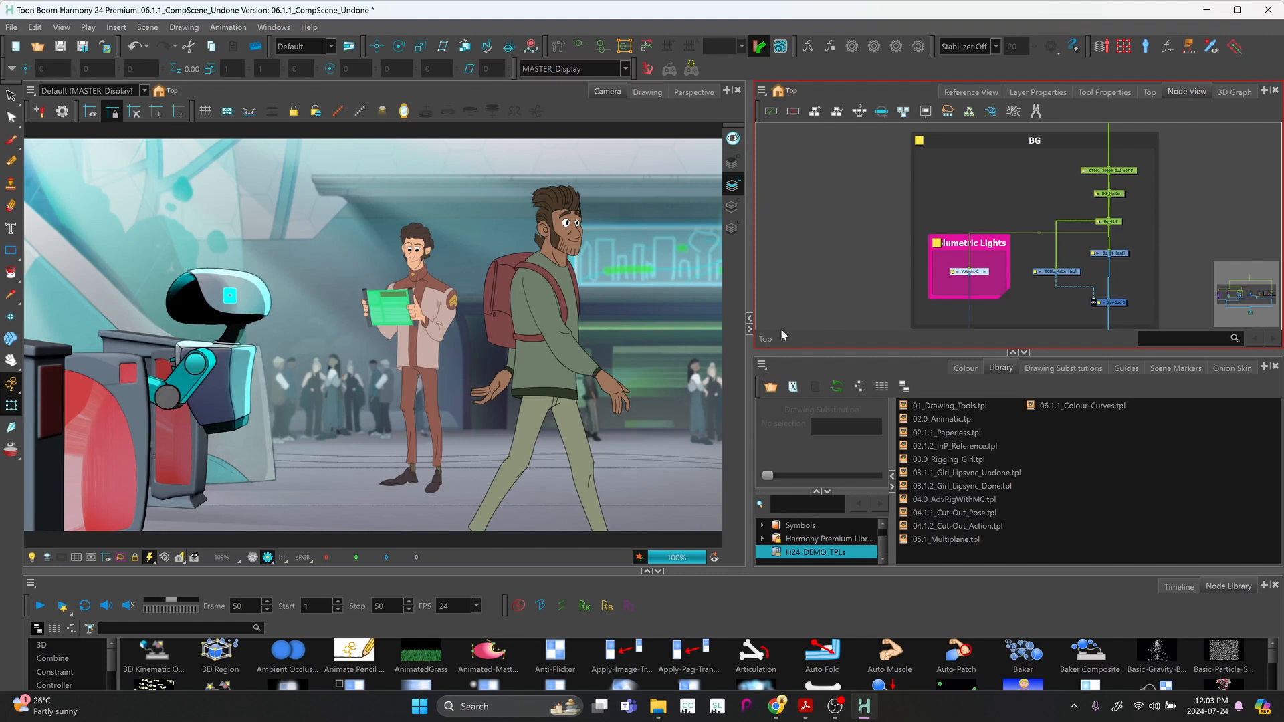
left_click(194, 557)
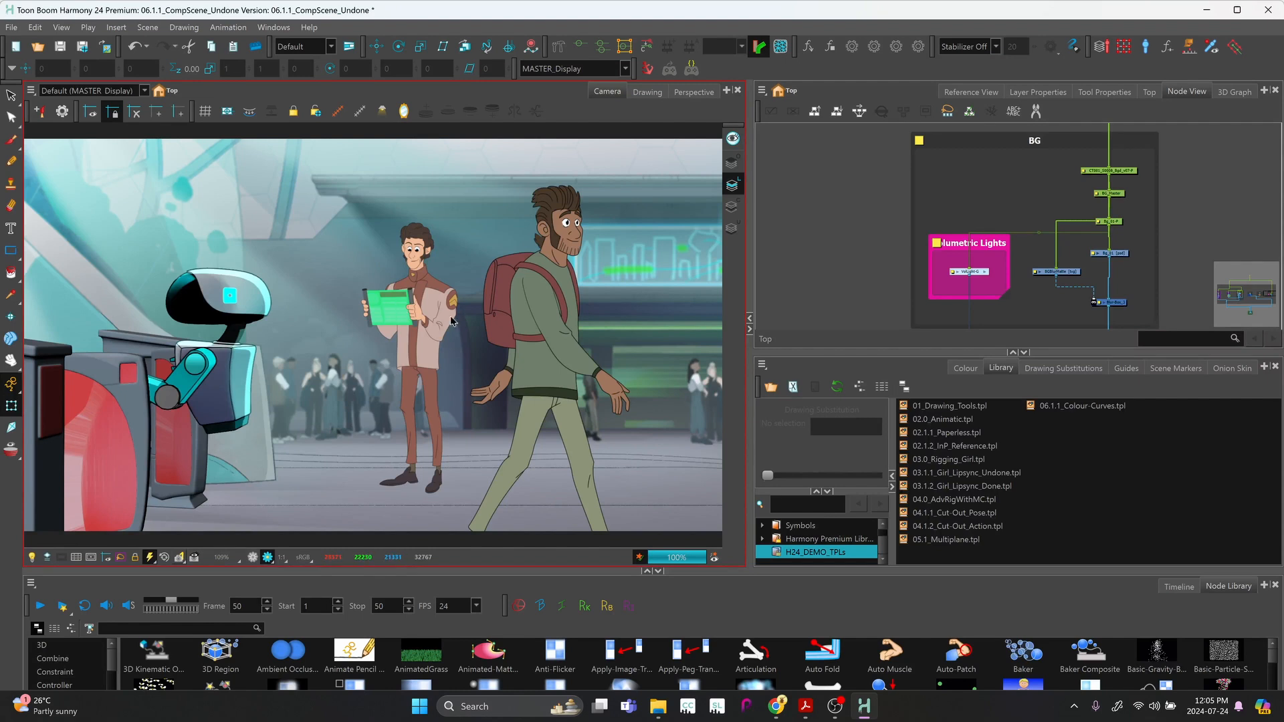
Step: Enable the Blur-Box, Transparency and Glow nodes in the Glow_And_Transparency backdrop
scroll(1021, 209, "down", 5)
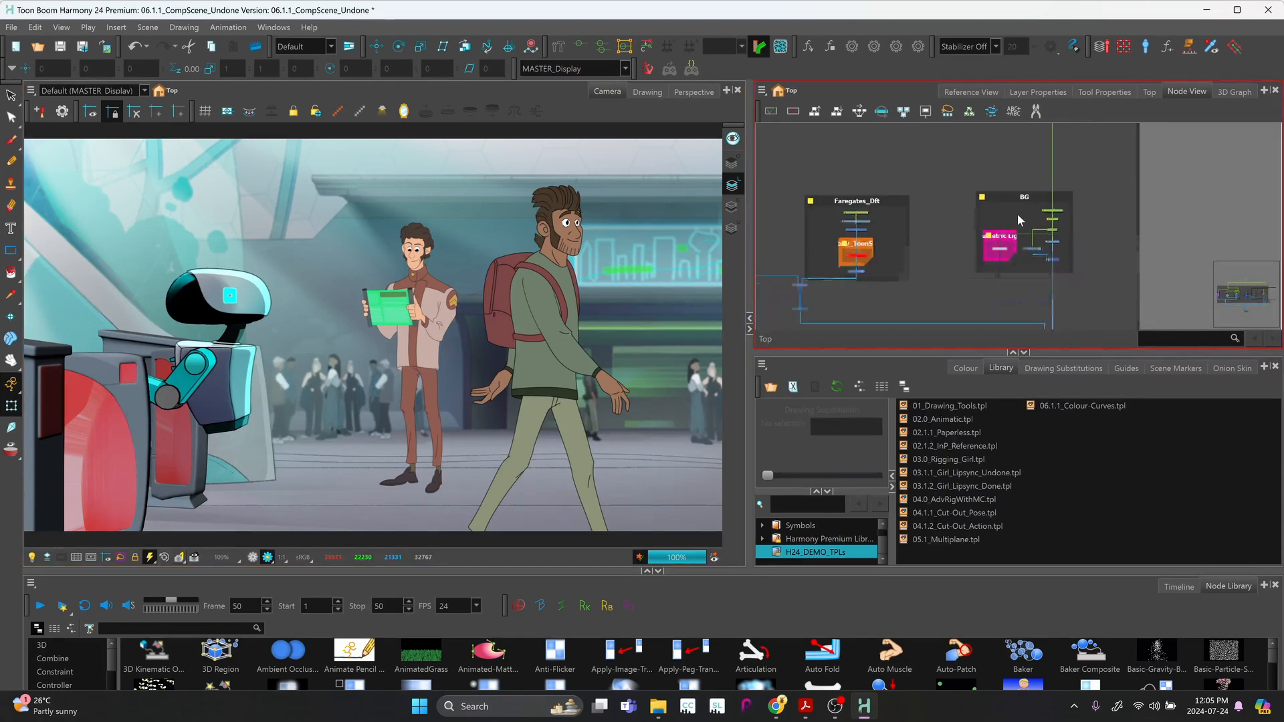
scroll(1019, 214, "down", 2)
left_click_drag(841, 246, 1082, 238)
left_click_drag(956, 248, 1092, 236)
scroll(966, 248, "up", 3)
left_click_drag(907, 236, 1010, 211)
scroll(974, 226, "up", 4)
left_click_drag(906, 188, 996, 257)
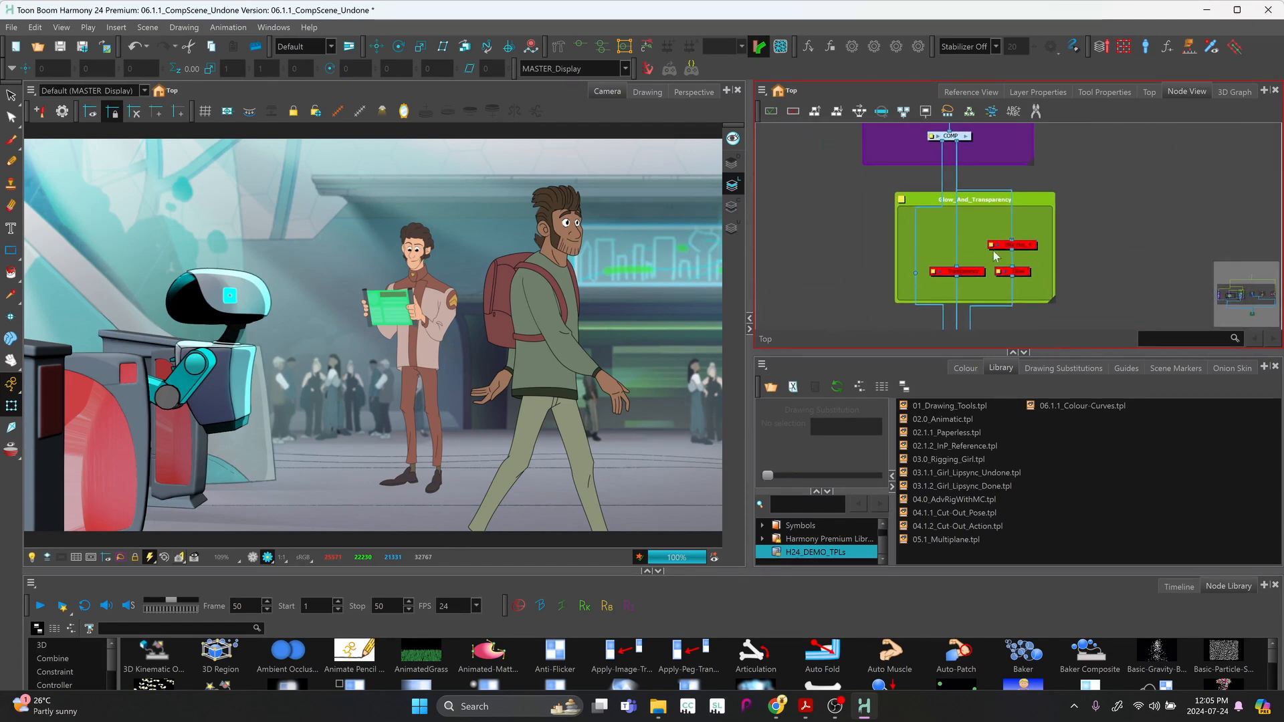
left_click_drag(1050, 291, 1042, 287)
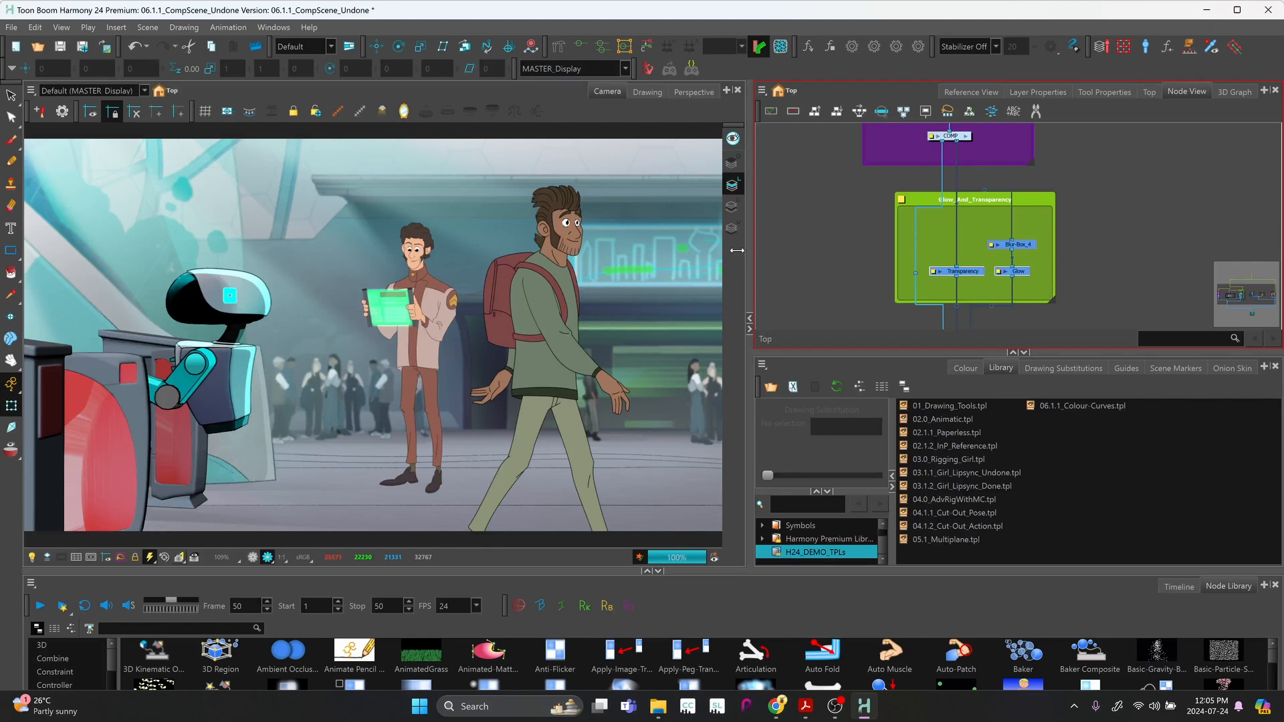
Step: Compare the rendered tablet screen before and after the glow and transparency effects
left_click(388, 289)
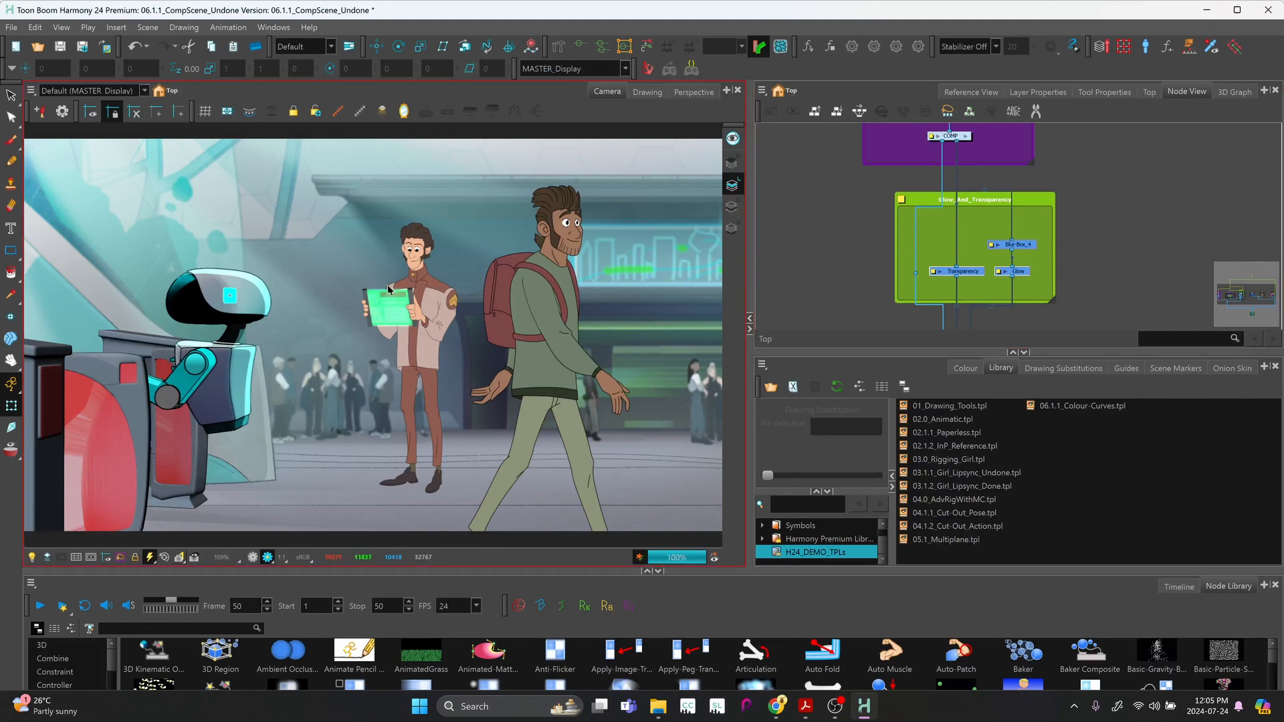
left_click(195, 557)
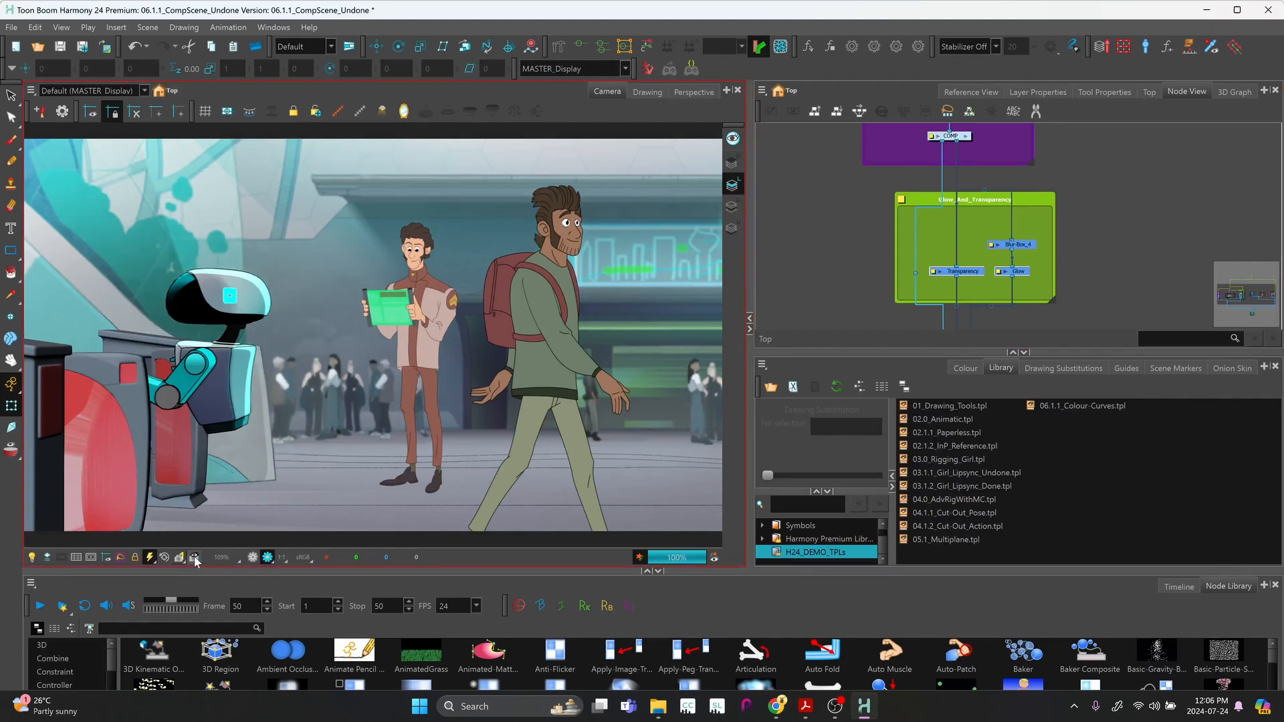
left_click(195, 558)
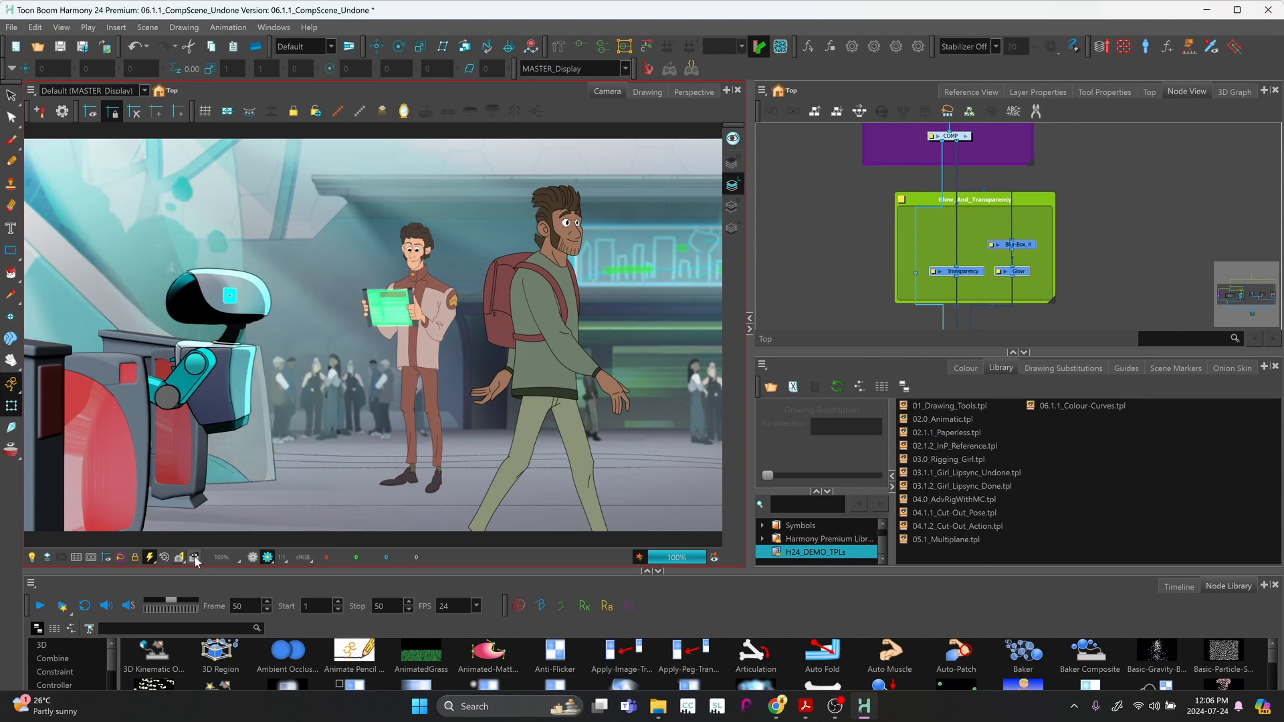
Step: Select the Droid_Subnode-Animation node in the 3D_Render_Blender backdrop and expand its joint parameters in an enlarged Timeline
left_click(1028, 247)
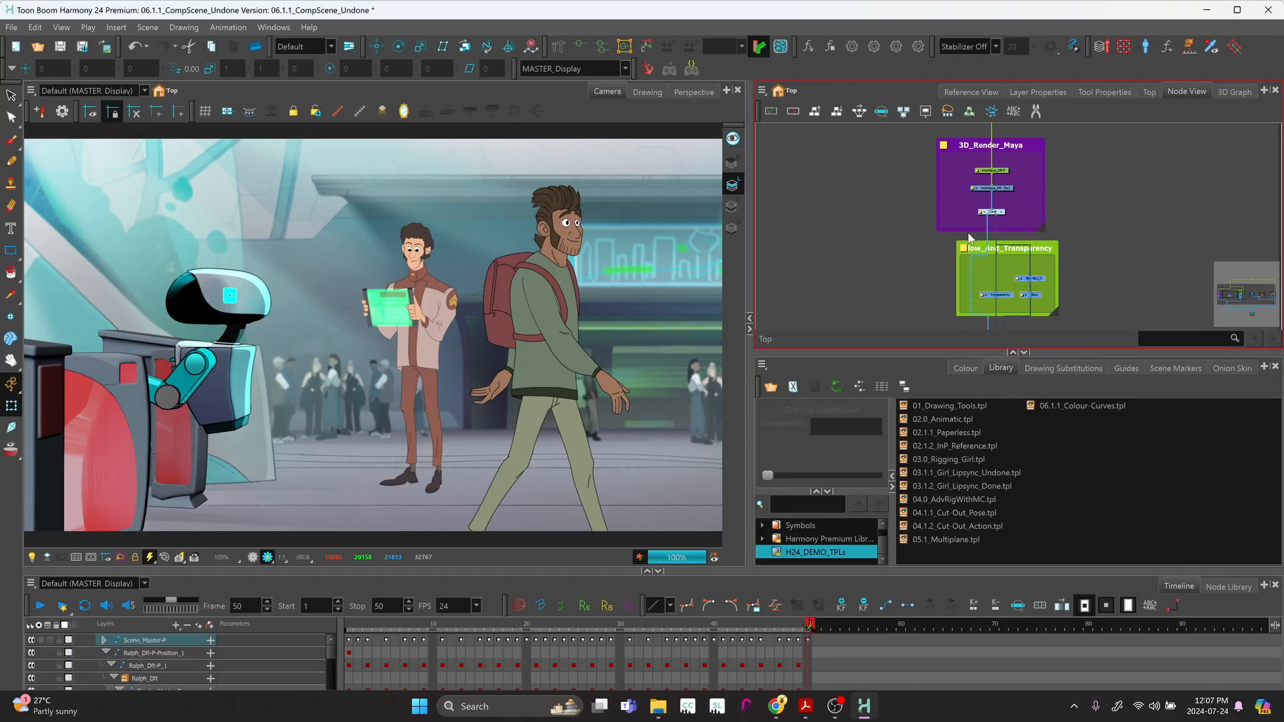
scroll(927, 237, "down", 2)
left_click_drag(878, 245, 1094, 248)
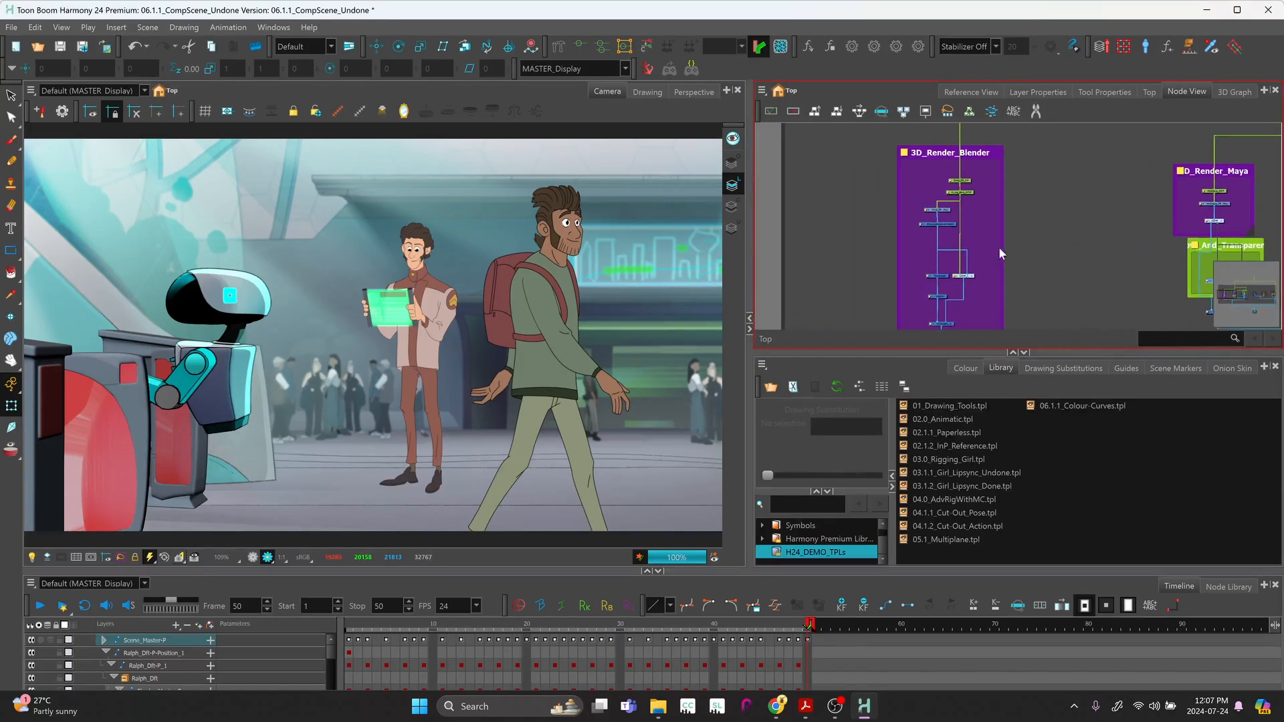
scroll(961, 227, "up", 3)
left_click_drag(961, 227, 1012, 226)
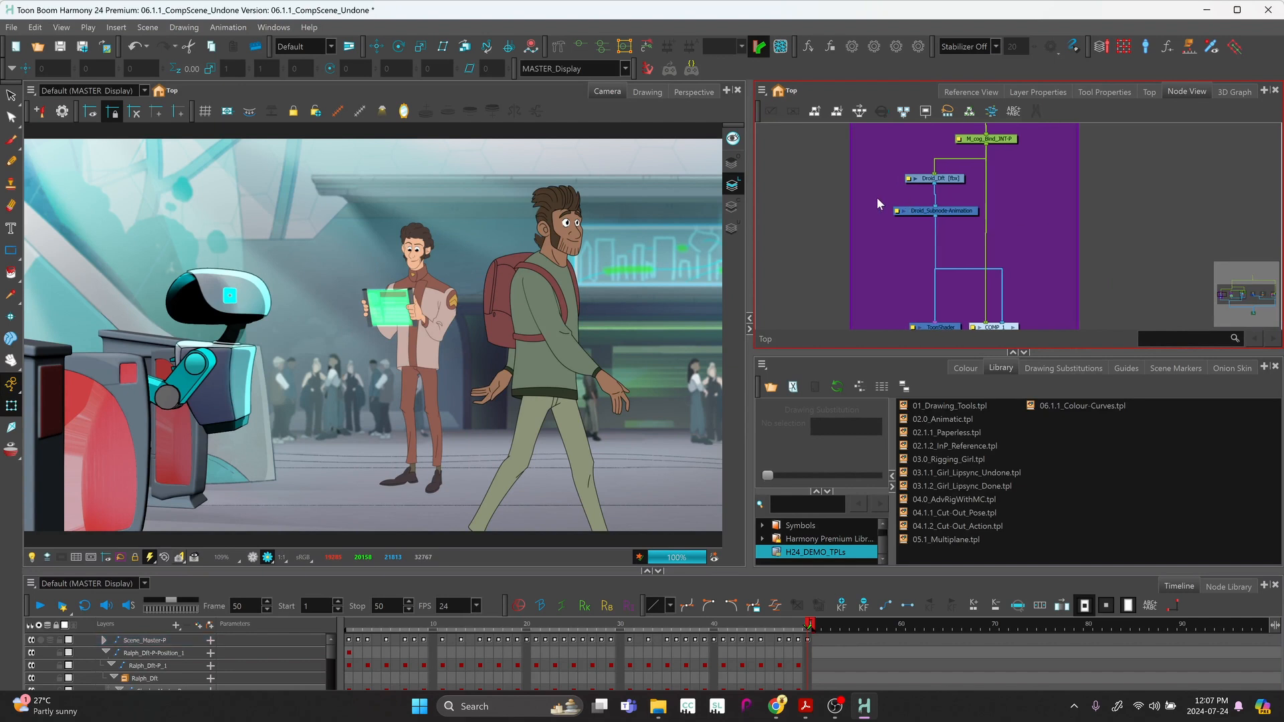
left_click_drag(876, 198, 977, 222)
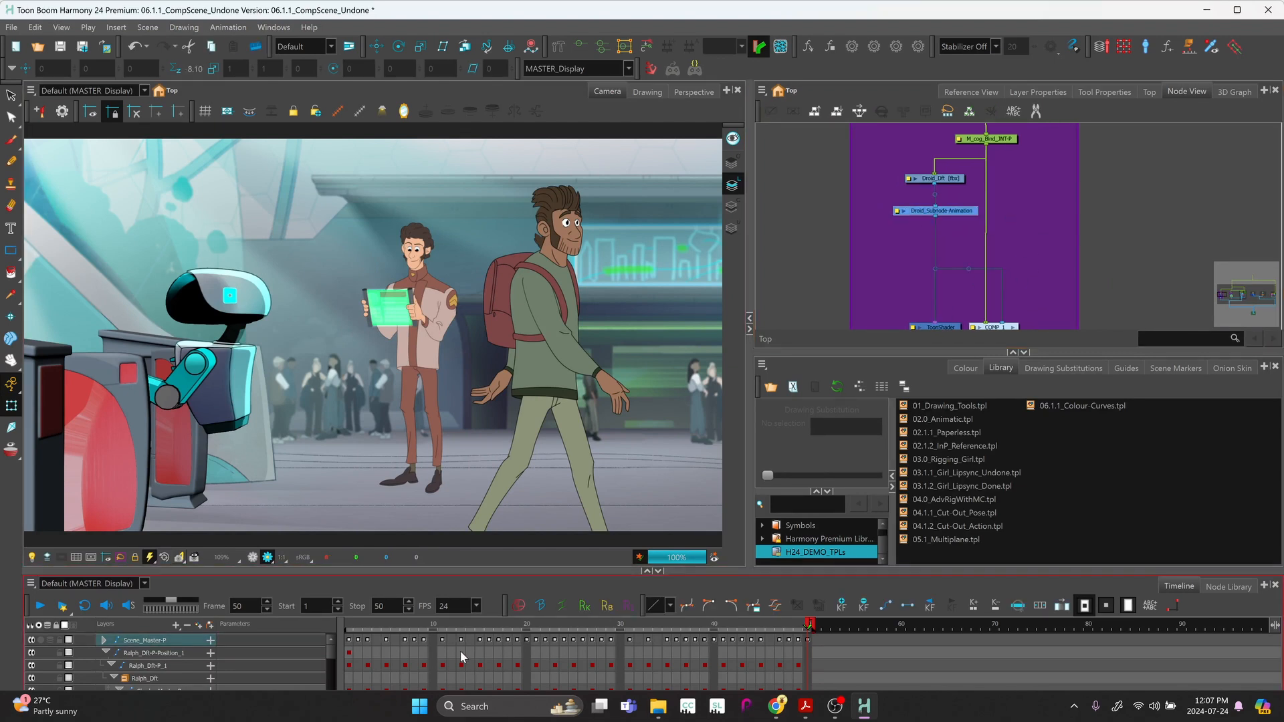
key("o")
left_click_drag(492, 569, 498, 479)
left_click(211, 549)
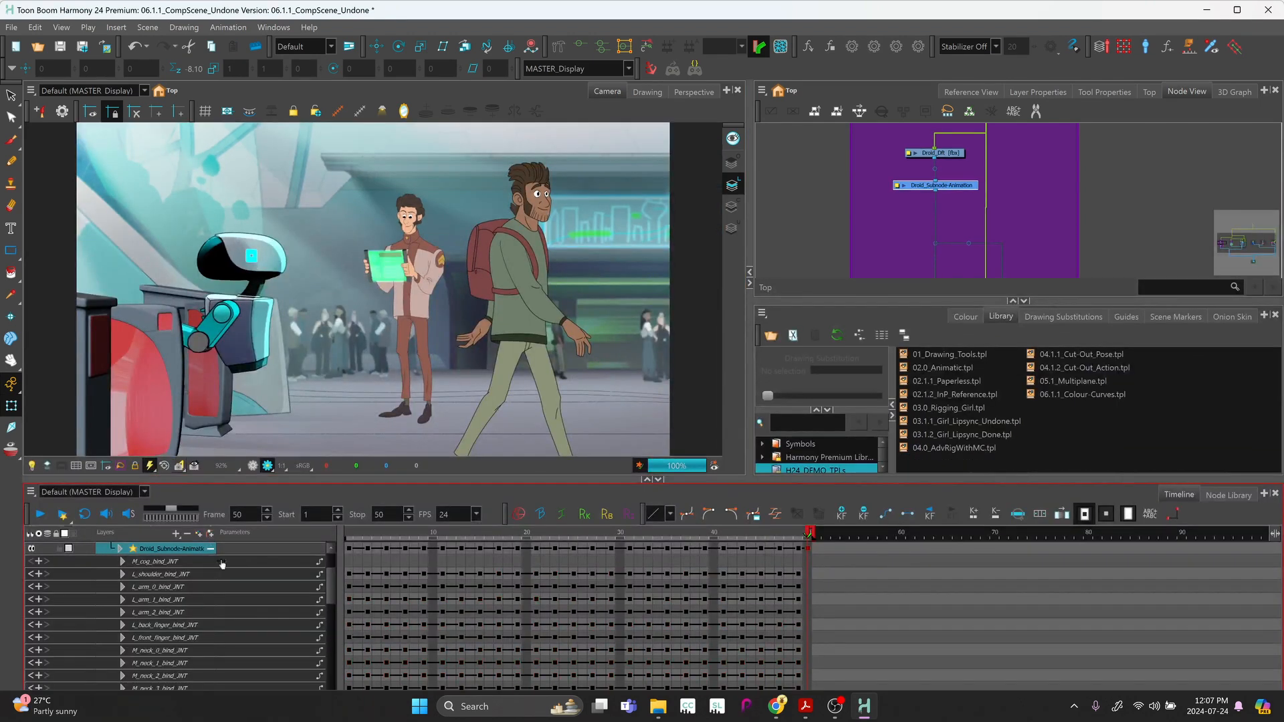
Step: Expand the droid's line_ctrl_Key parameters in the Timeline and set its Scale to 10 at frame 50
left_click_drag(330, 578, 328, 624)
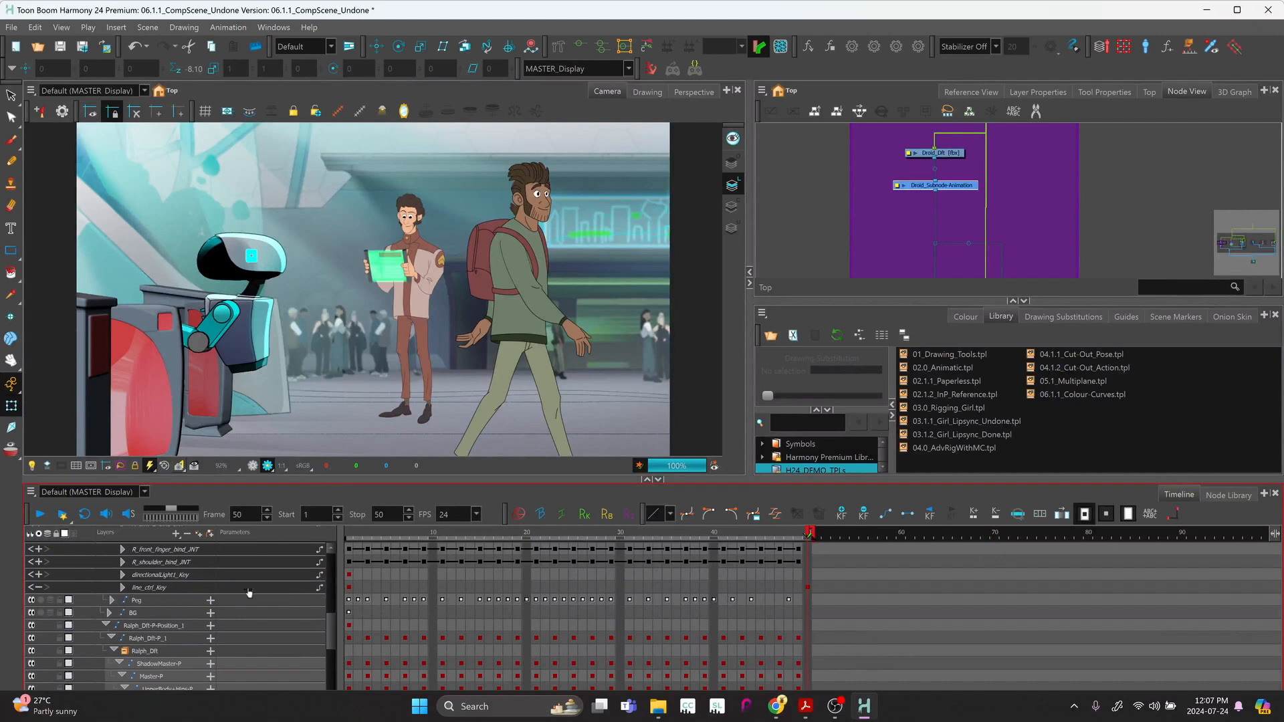
left_click(123, 588)
left_click_drag(330, 615, 330, 623)
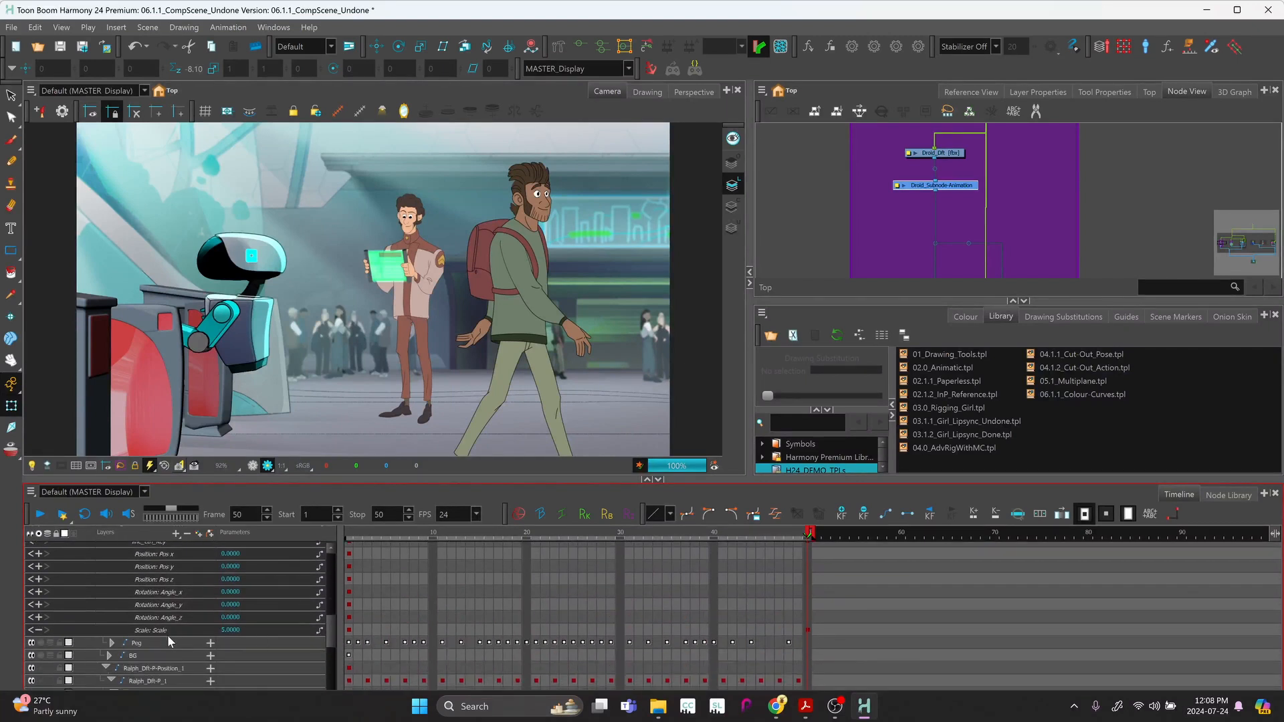
double_click(226, 631)
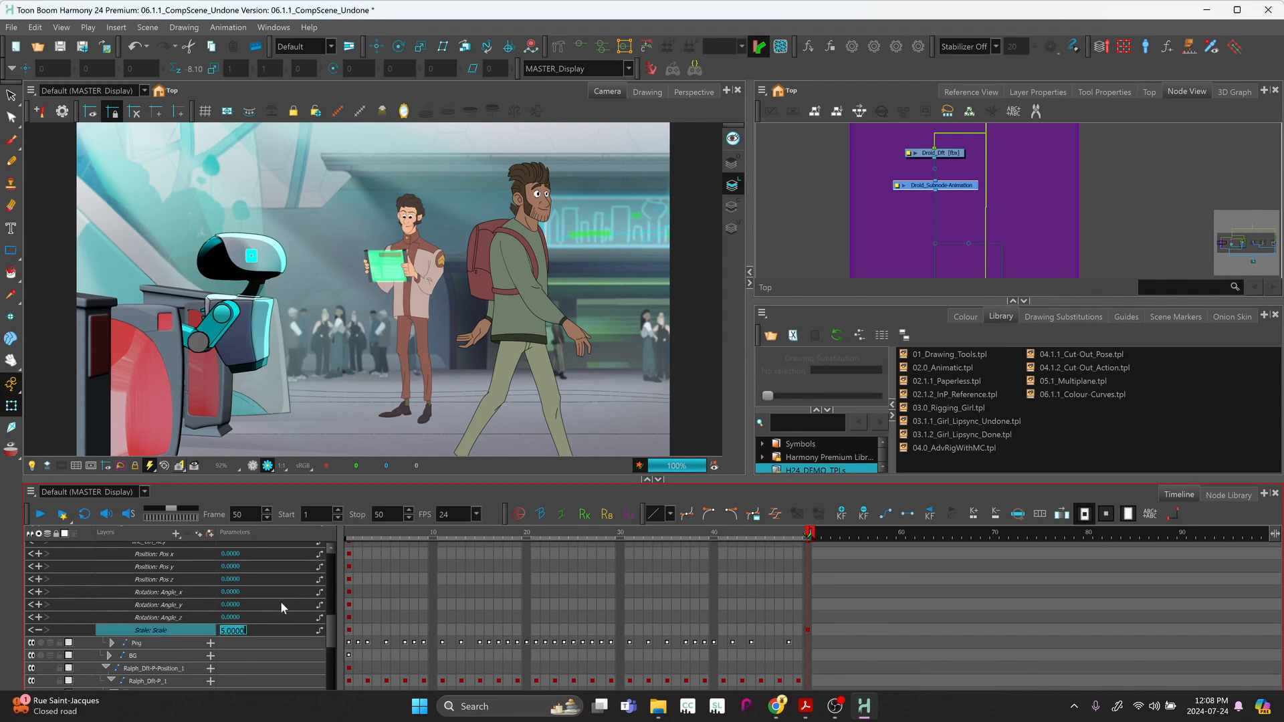
type("10")
key("Return")
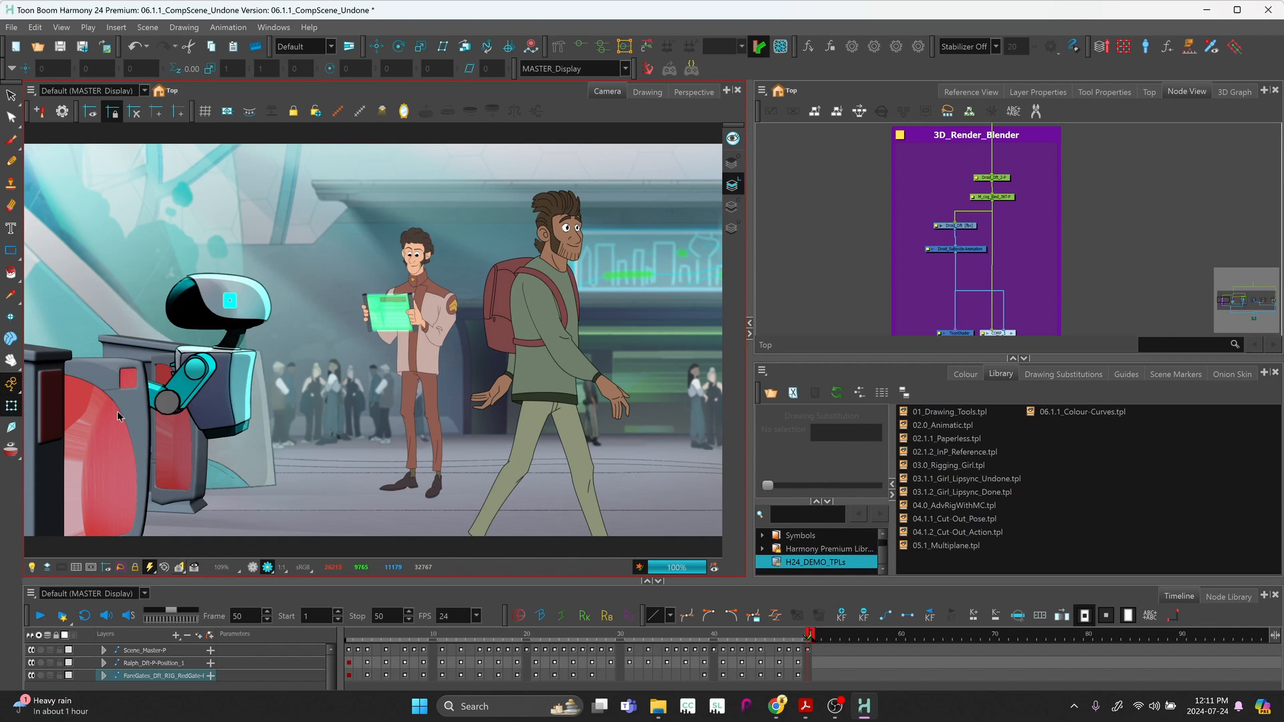
Step: Locate the Harmony_ToonShader backdrop in the node graph and open its Toon Shader node's properties clear of the robot
key("1")
key("1")
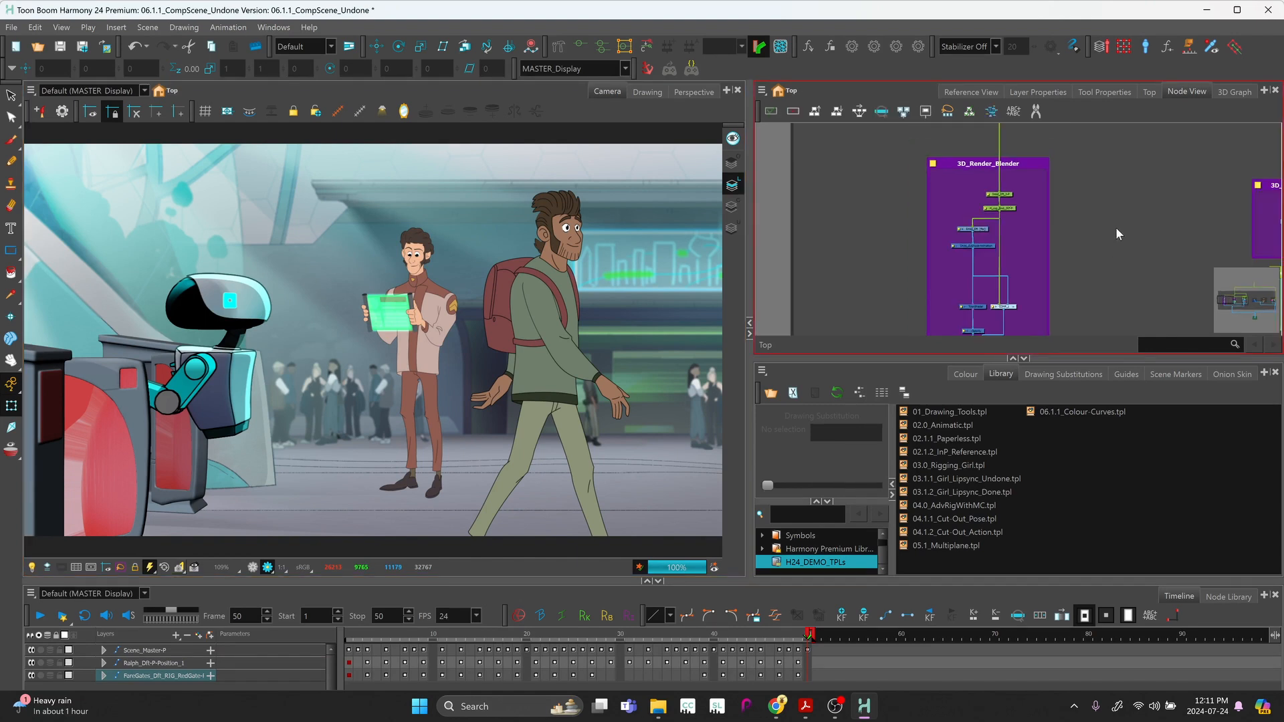
key("1")
key("1")
left_click_drag(1120, 232, 783, 238)
left_click_drag(1109, 255, 832, 211)
left_click_drag(1043, 258, 778, 251)
left_click_drag(1015, 260, 1009, 287)
key("2")
key("2")
key("2")
key("2")
key("2")
left_click_drag(1008, 211, 1069, 228)
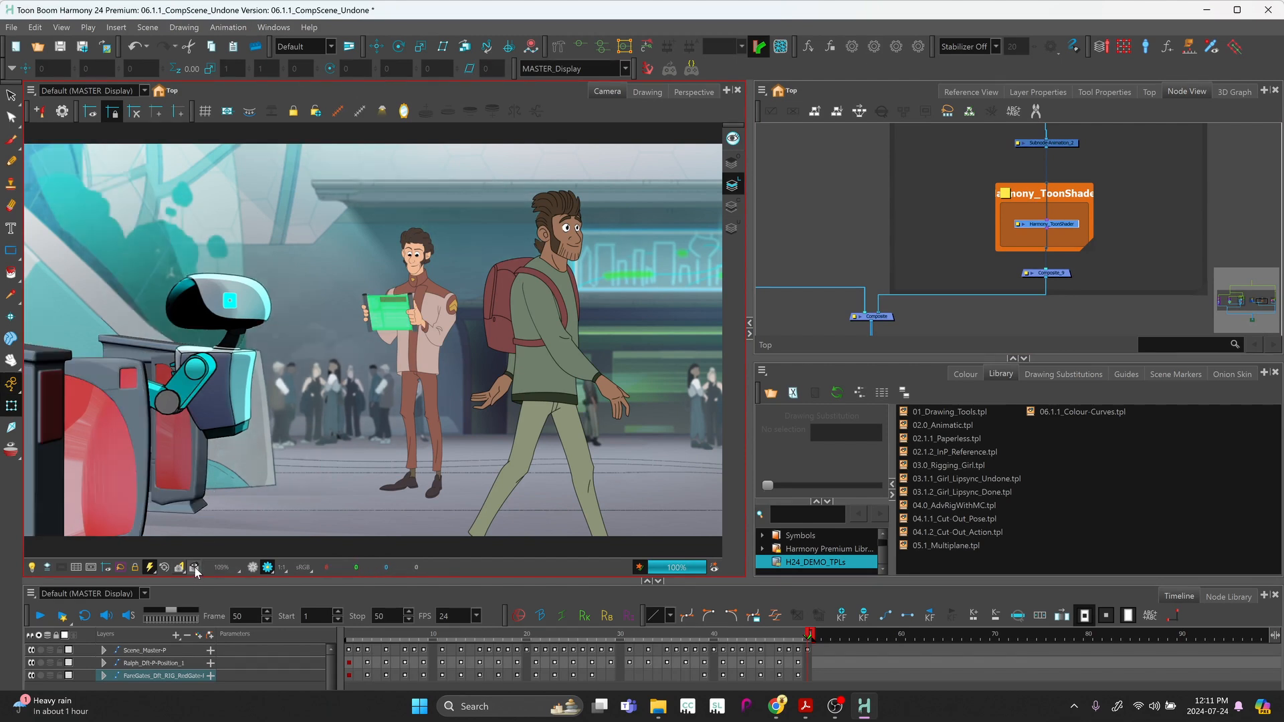
double_click(1018, 227)
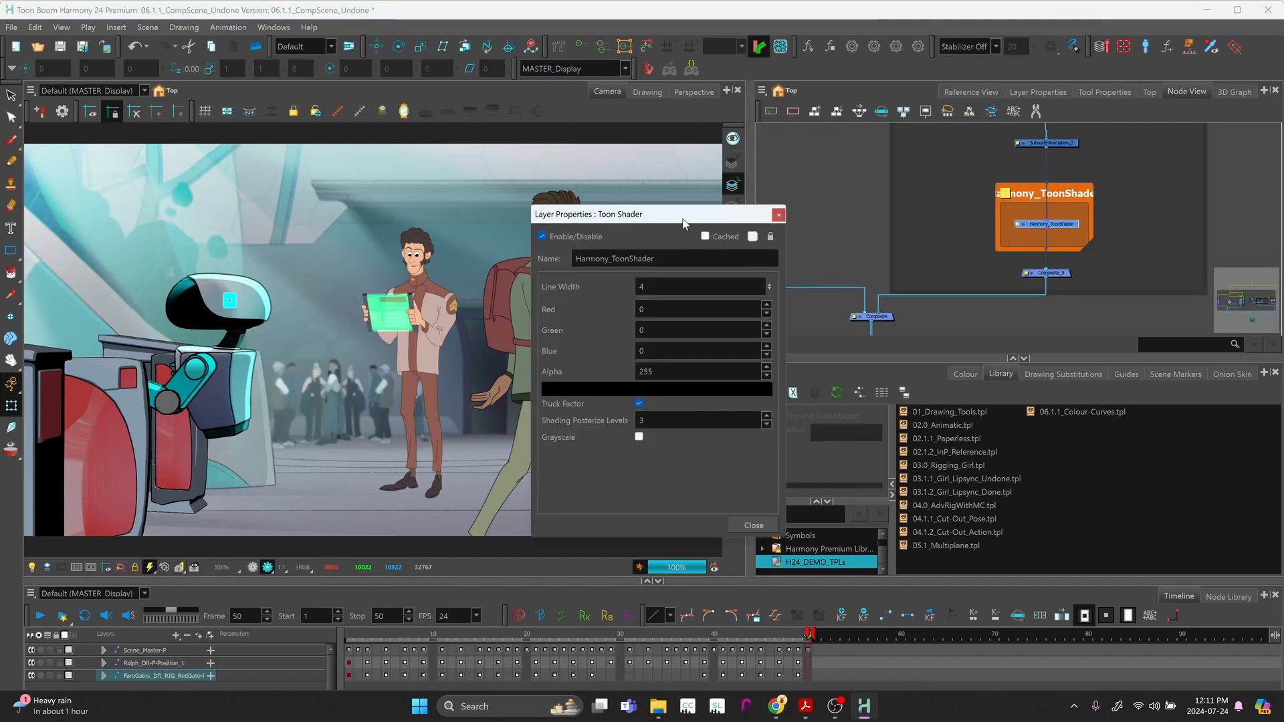
left_click_drag(684, 222, 650, 181)
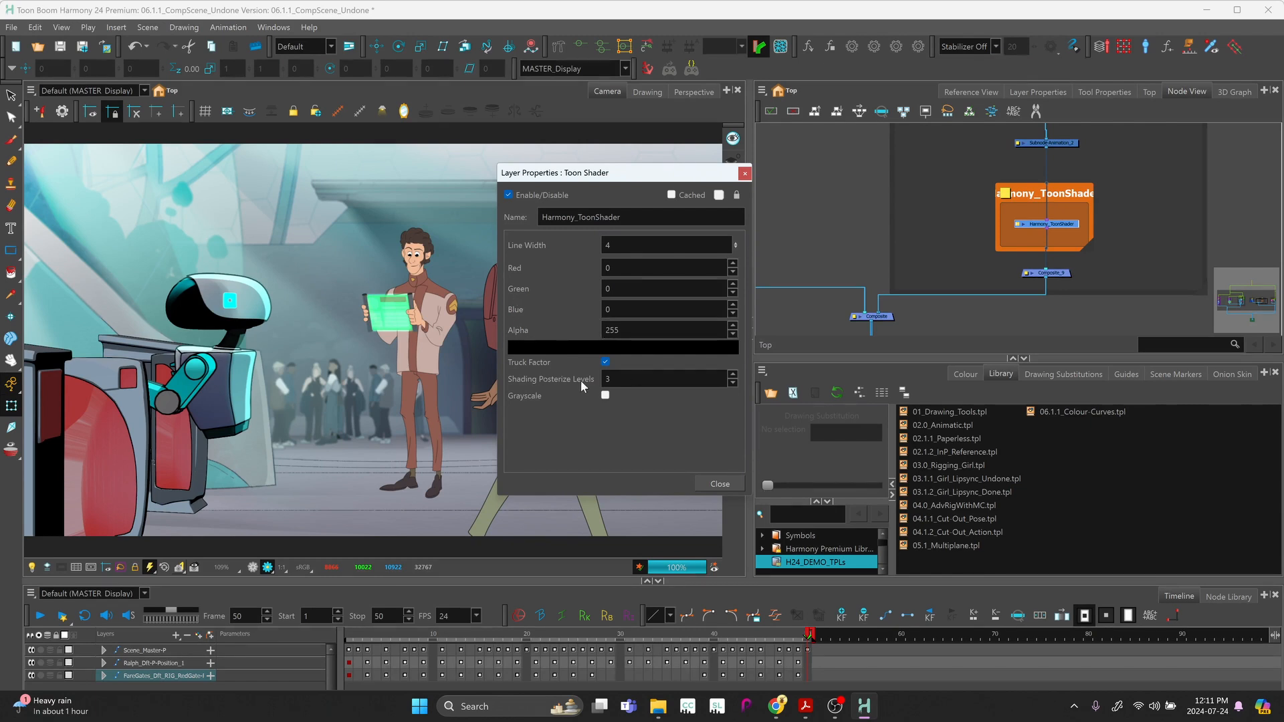
Step: Set the Toon Shader's Line Width to 8 and its Shading Posterize Levels to 10
double_click(611, 246)
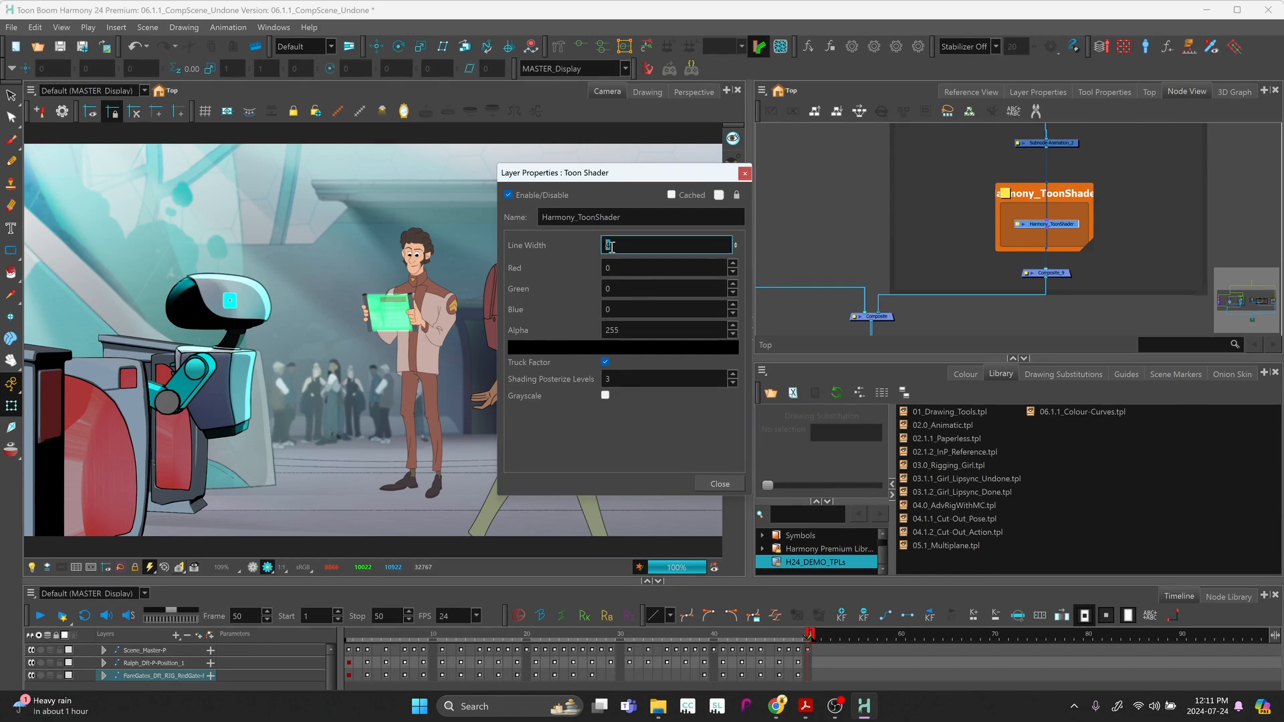
type("8")
double_click(616, 372)
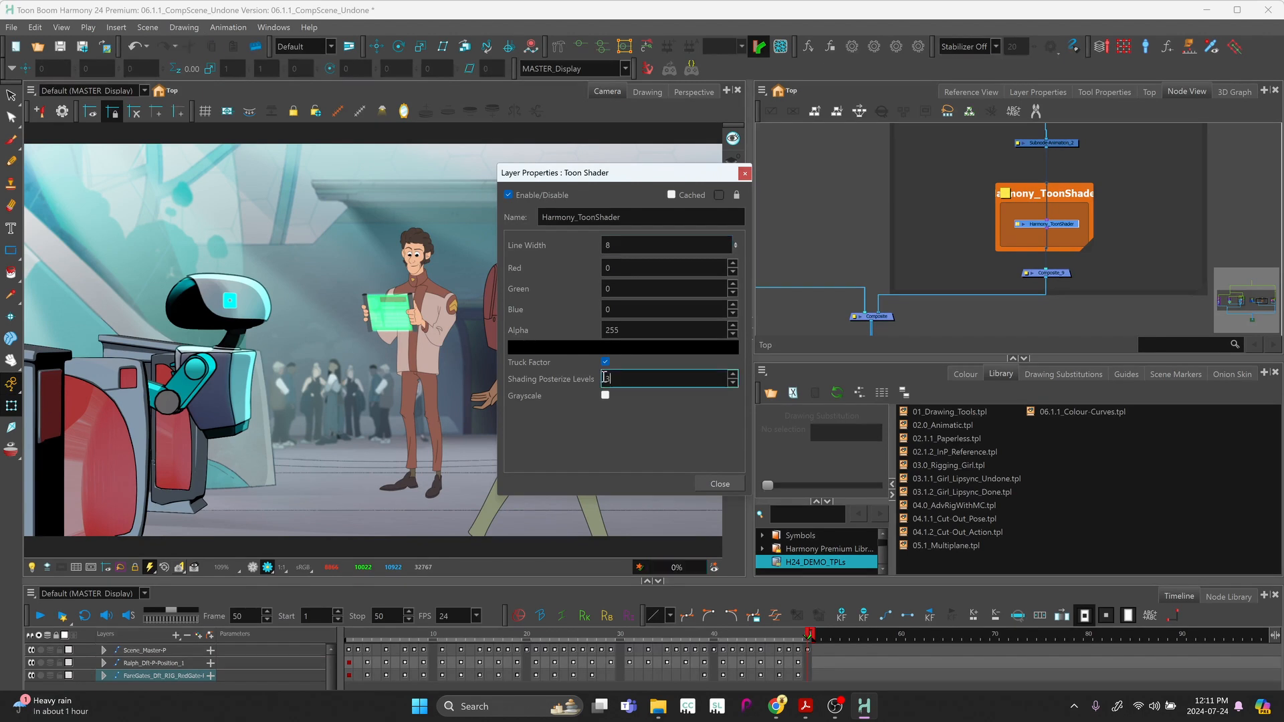
type("10")
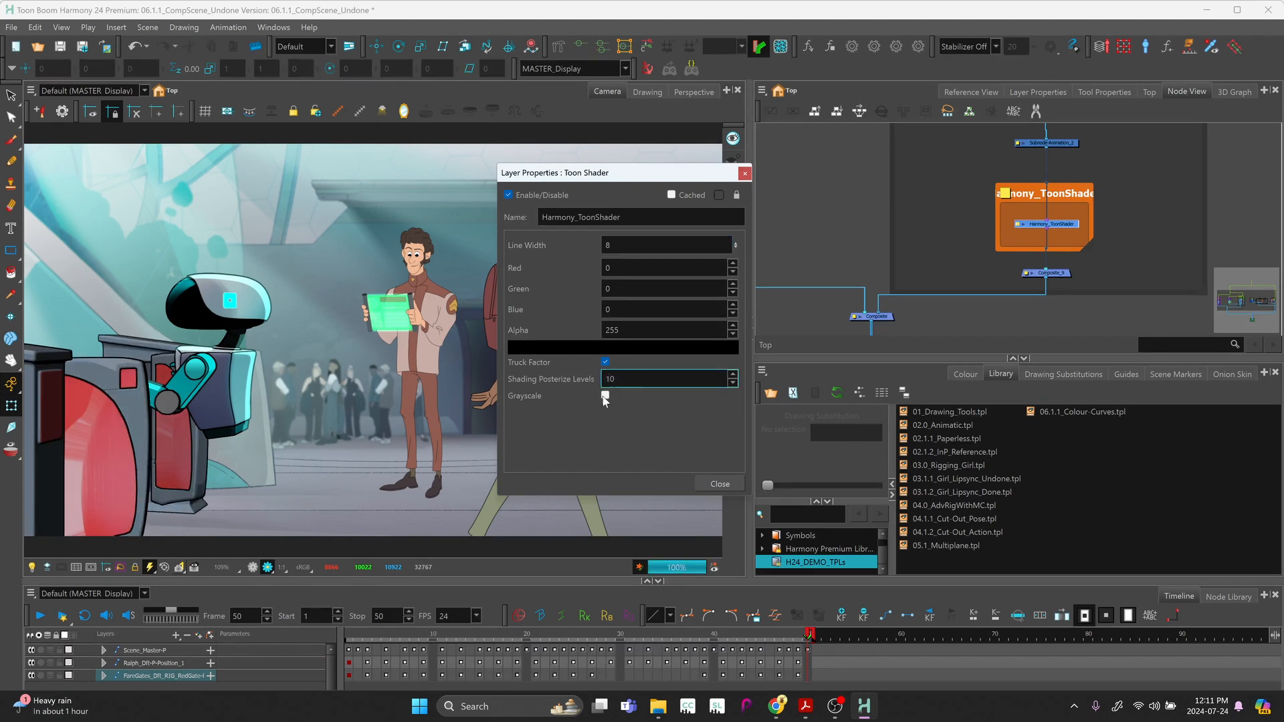